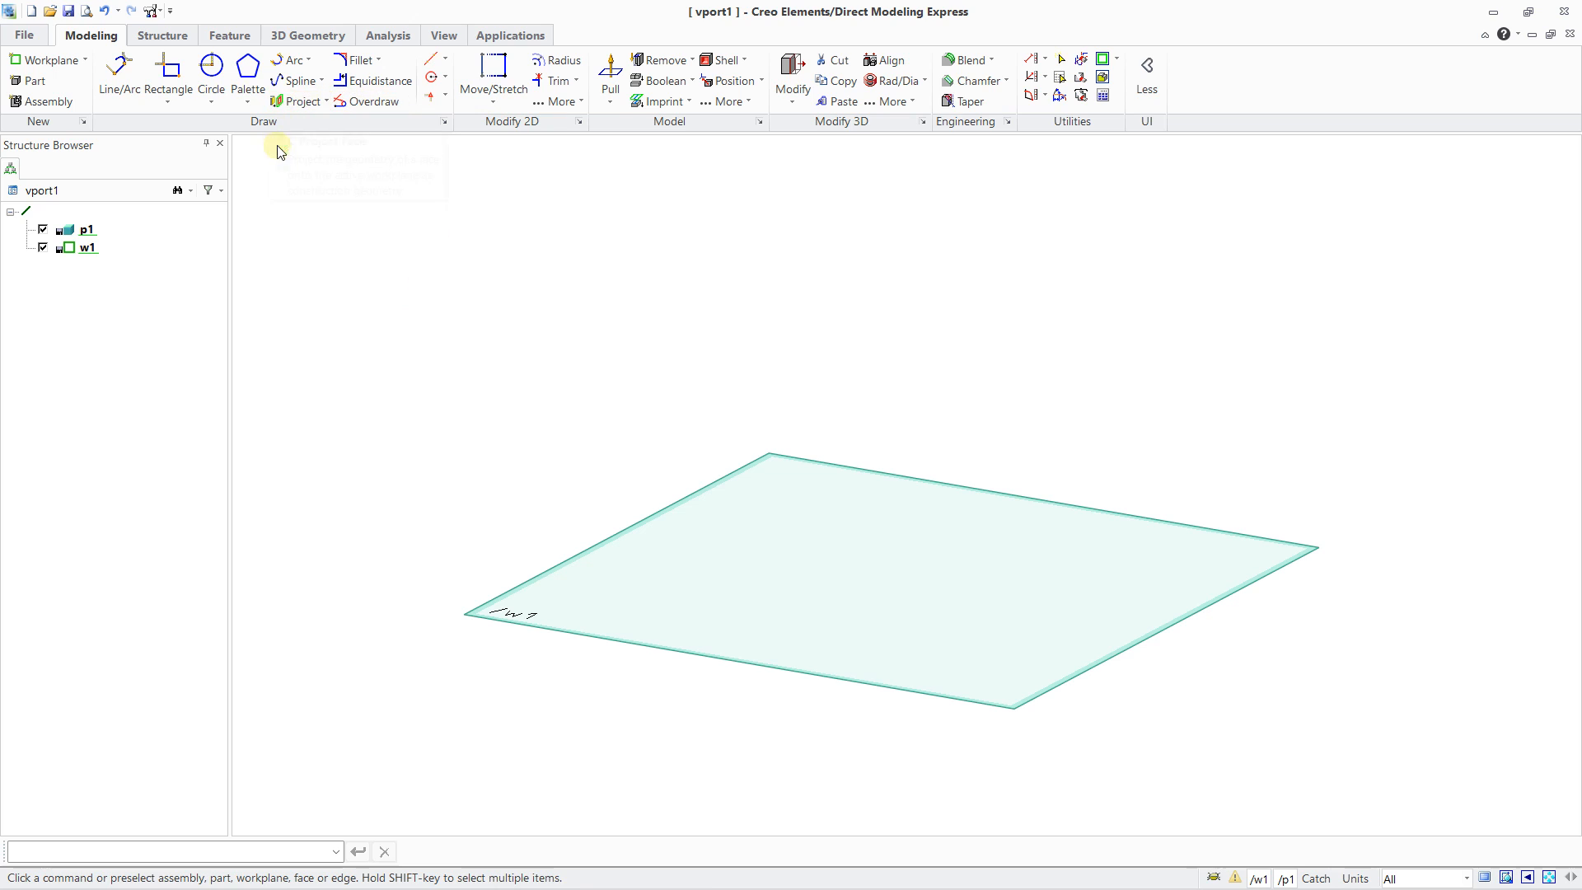
pyautogui.click(728, 105)
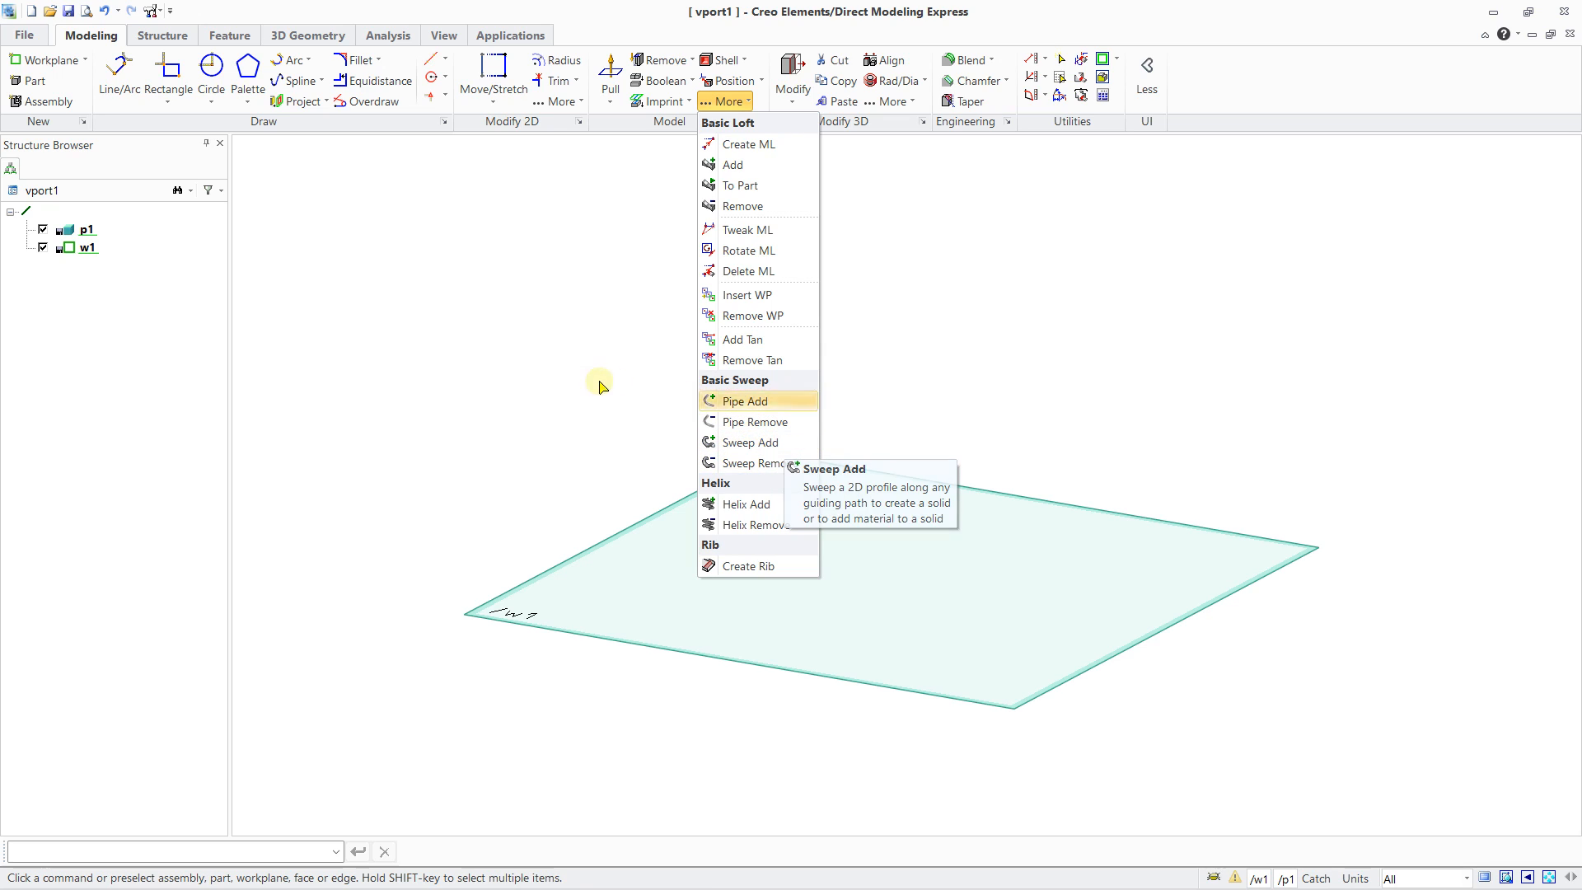
pyautogui.click(547, 376)
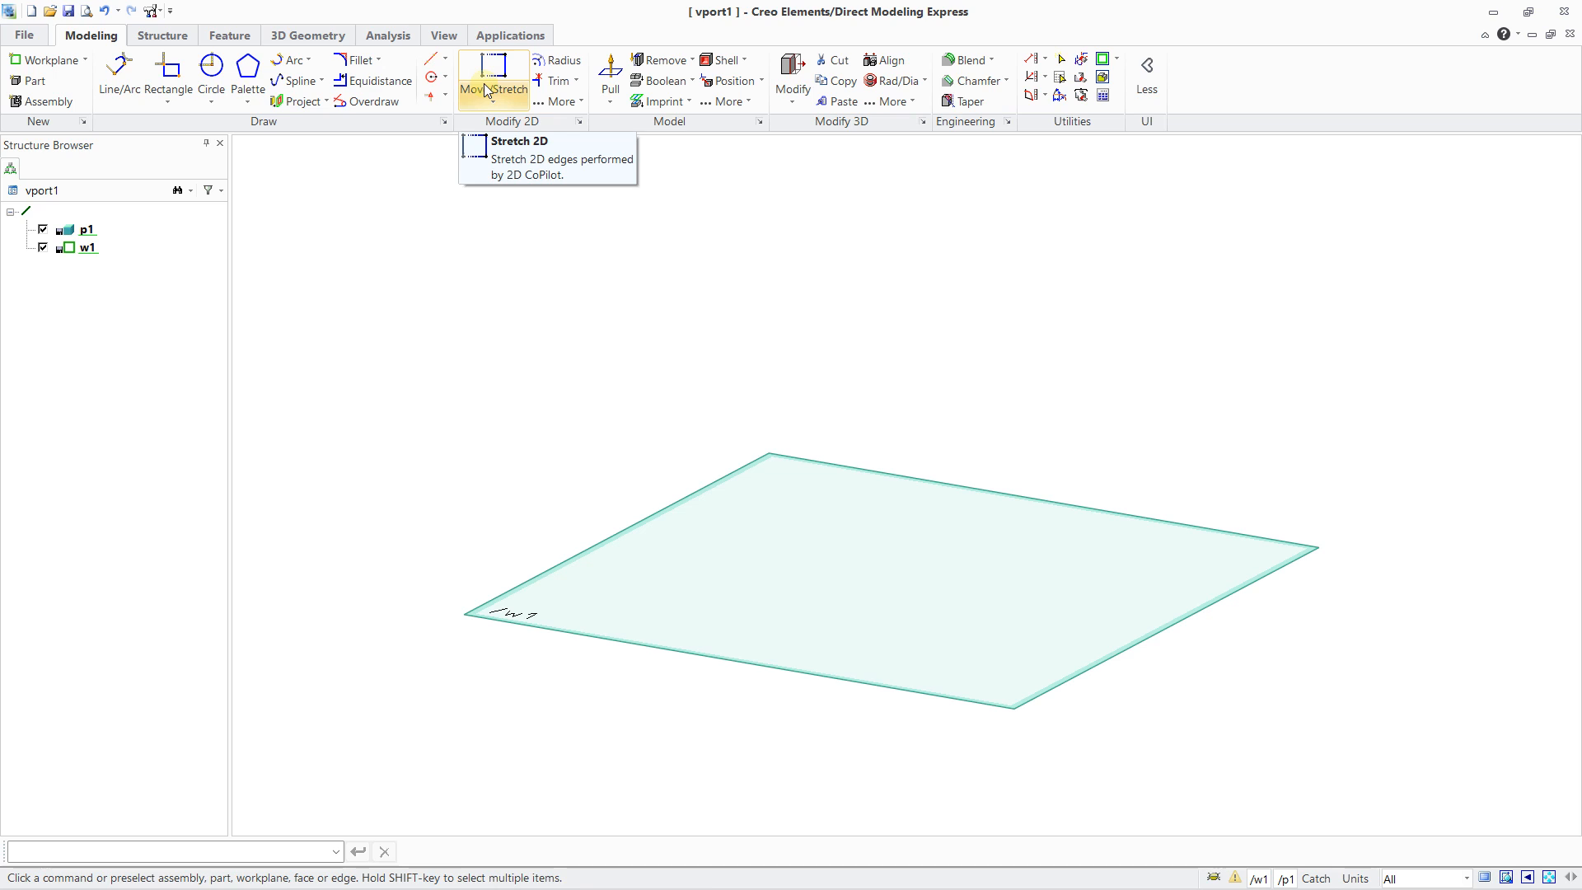
pyautogui.moveTo(625, 354)
pyautogui.mouseDown(button='middle')
pyautogui.moveTo(621, 385)
pyautogui.moveTo(614, 371)
pyautogui.mouseUp(button='middle')
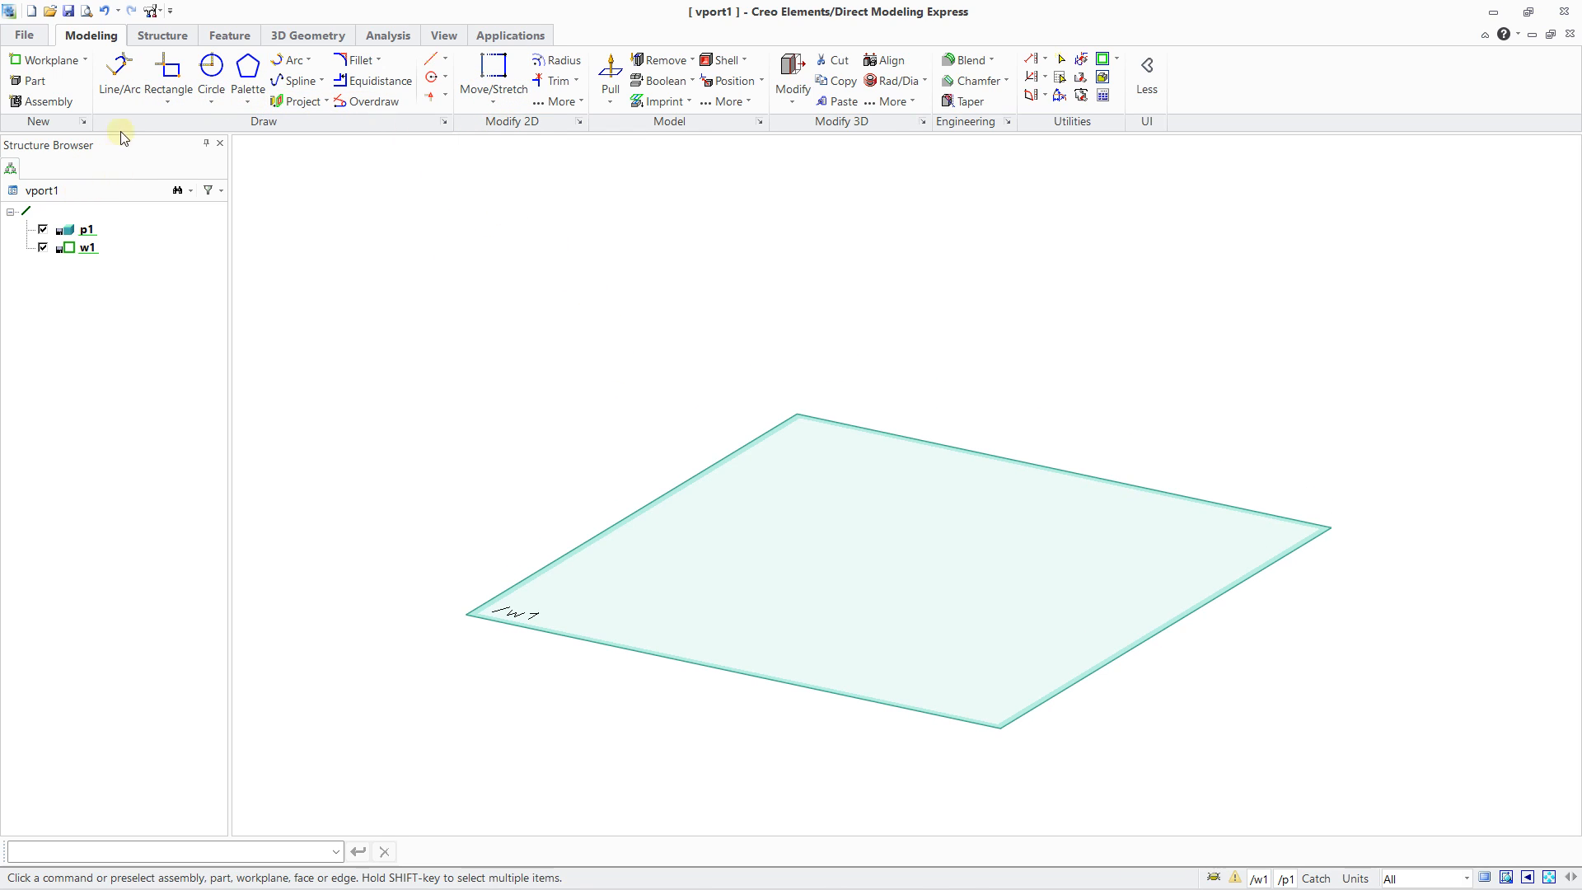
# Create workplane w2 from the world origin, standing vertically perpendicular to w1 in the YZ orientation and offset 50 along the Y axis.
pyautogui.click(86, 62)
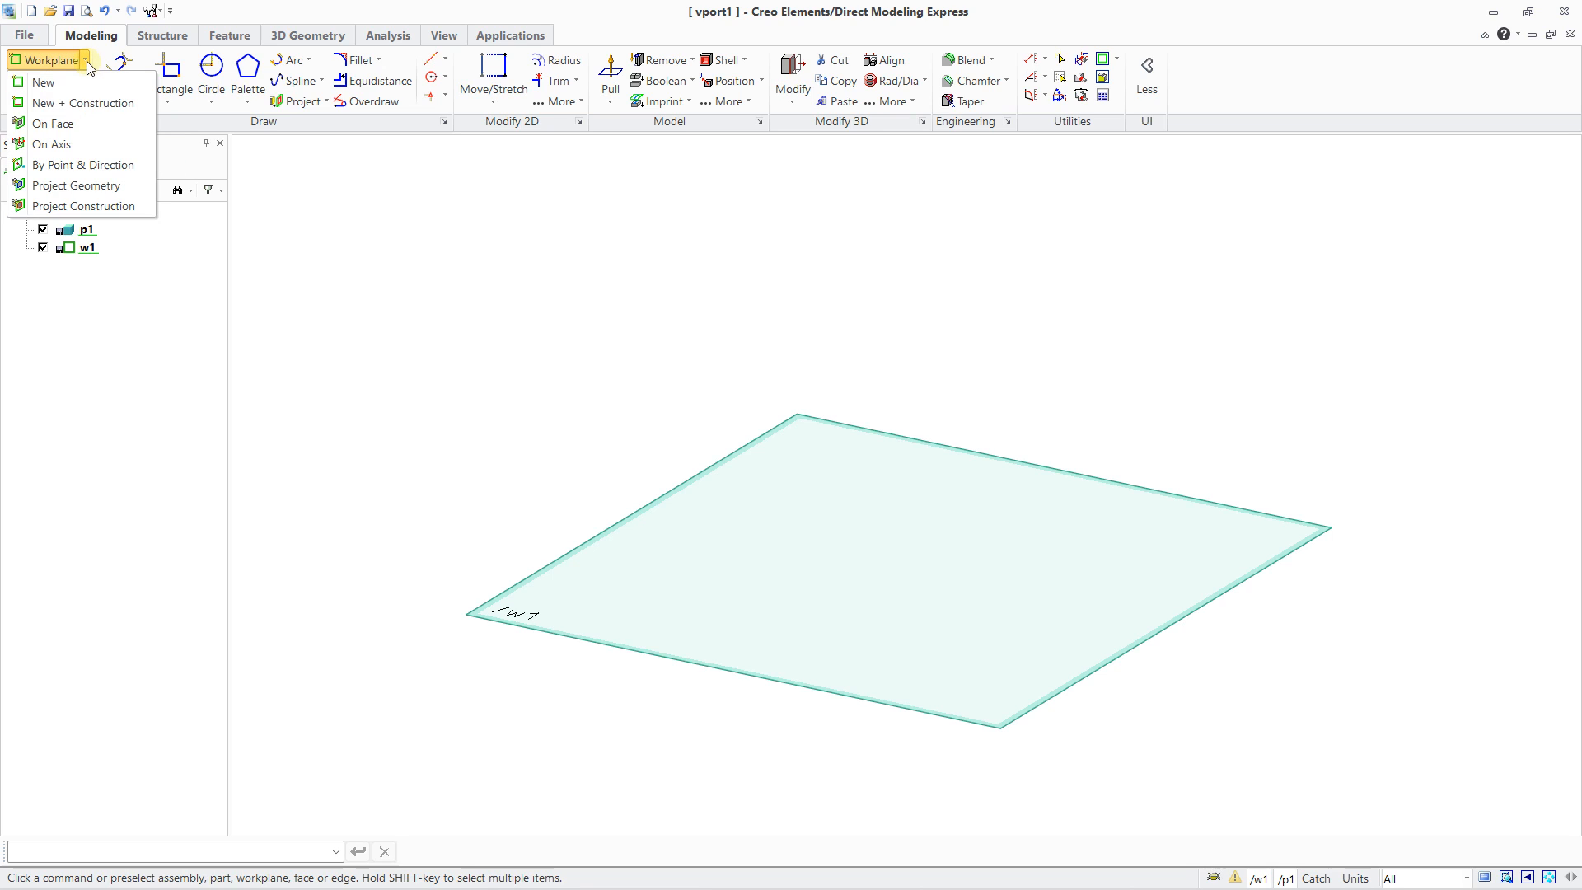
pyautogui.click(31, 84)
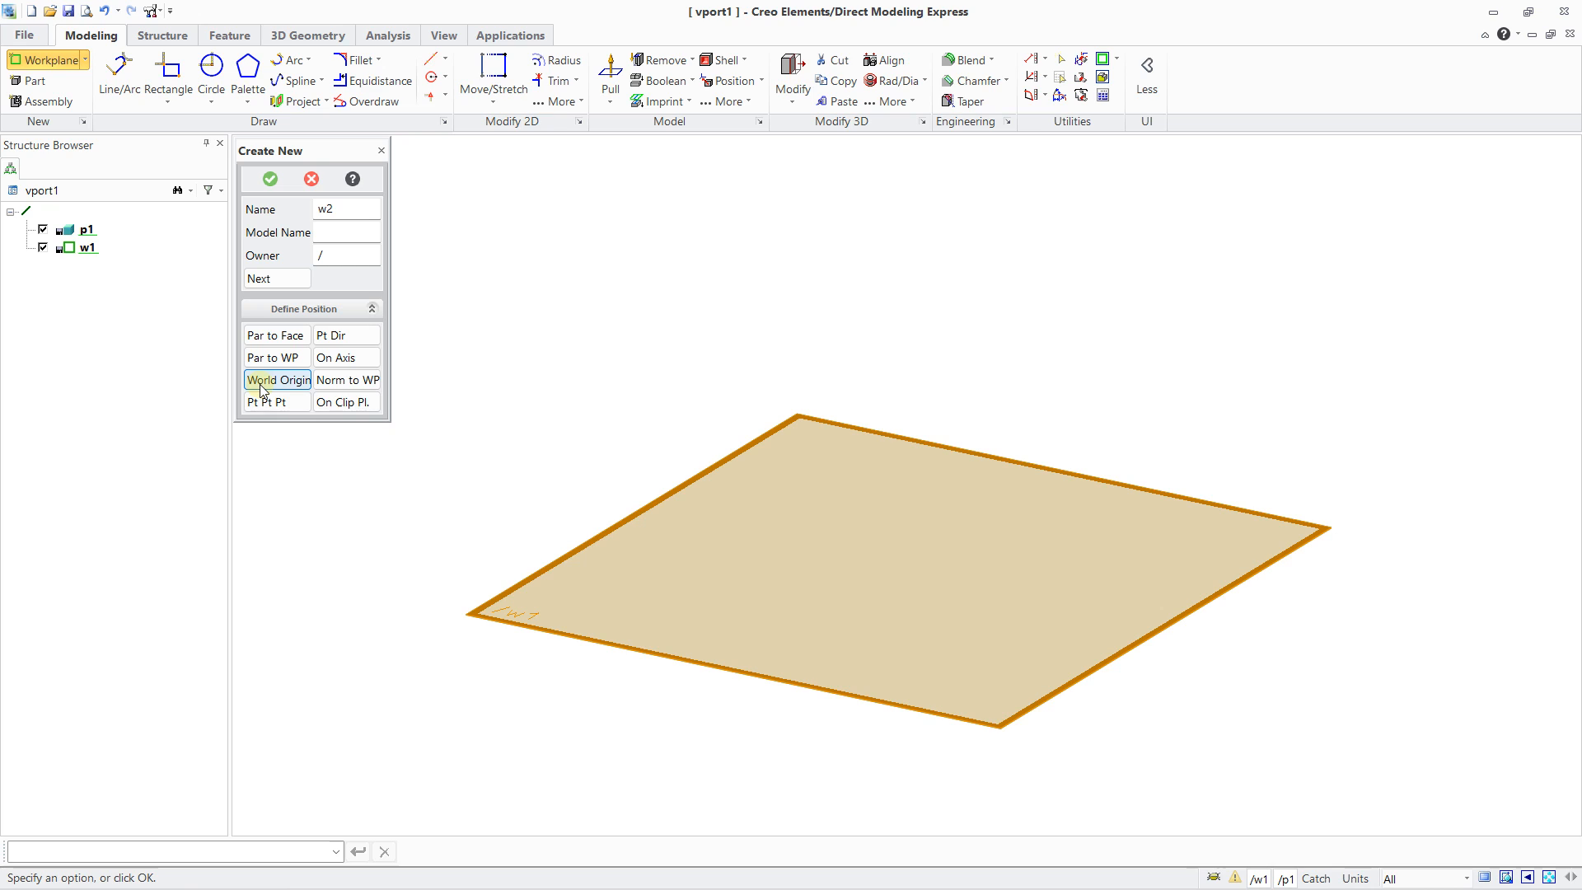
pyautogui.click(261, 384)
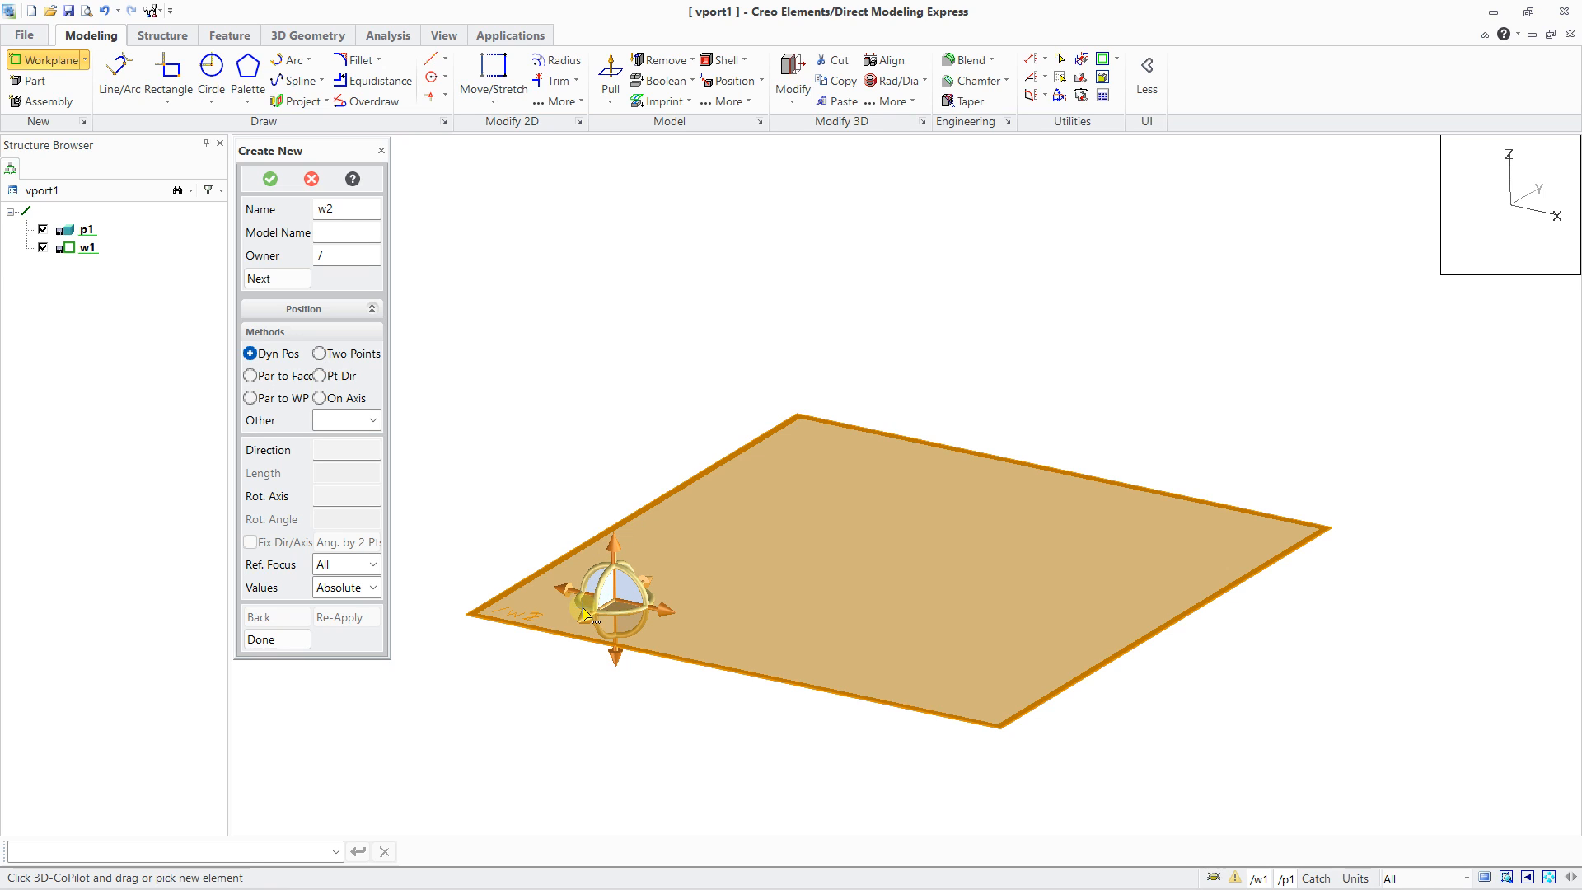
pyautogui.moveTo(598, 585); pyautogui.dragTo(693, 532)
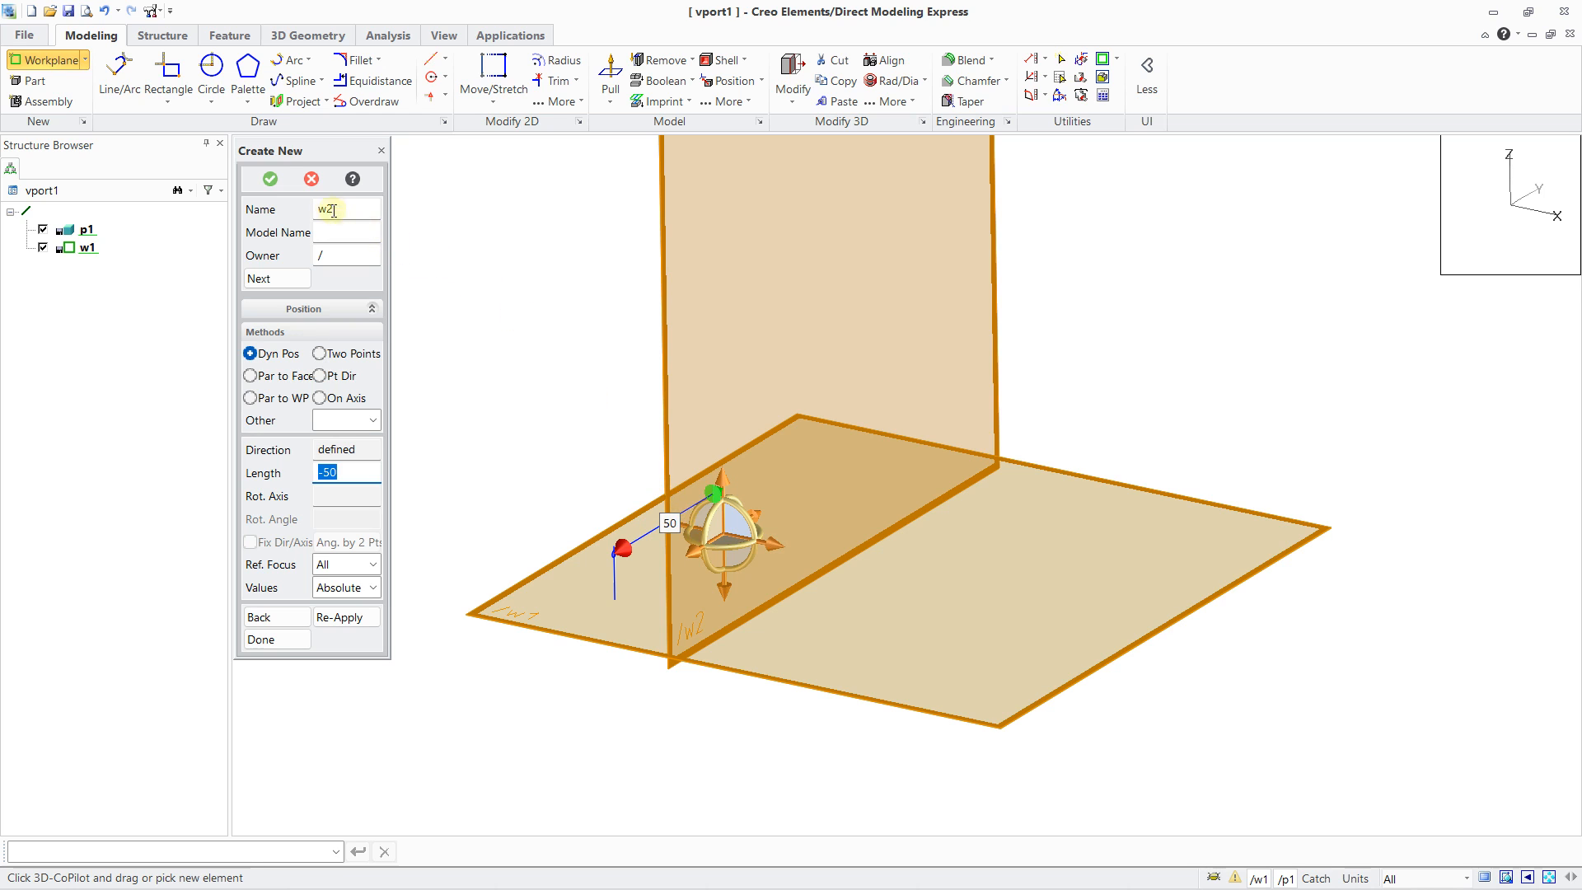
pyautogui.click(270, 179)
pyautogui.moveTo(733, 494); pyautogui.dragTo(478, 509, button='middle')
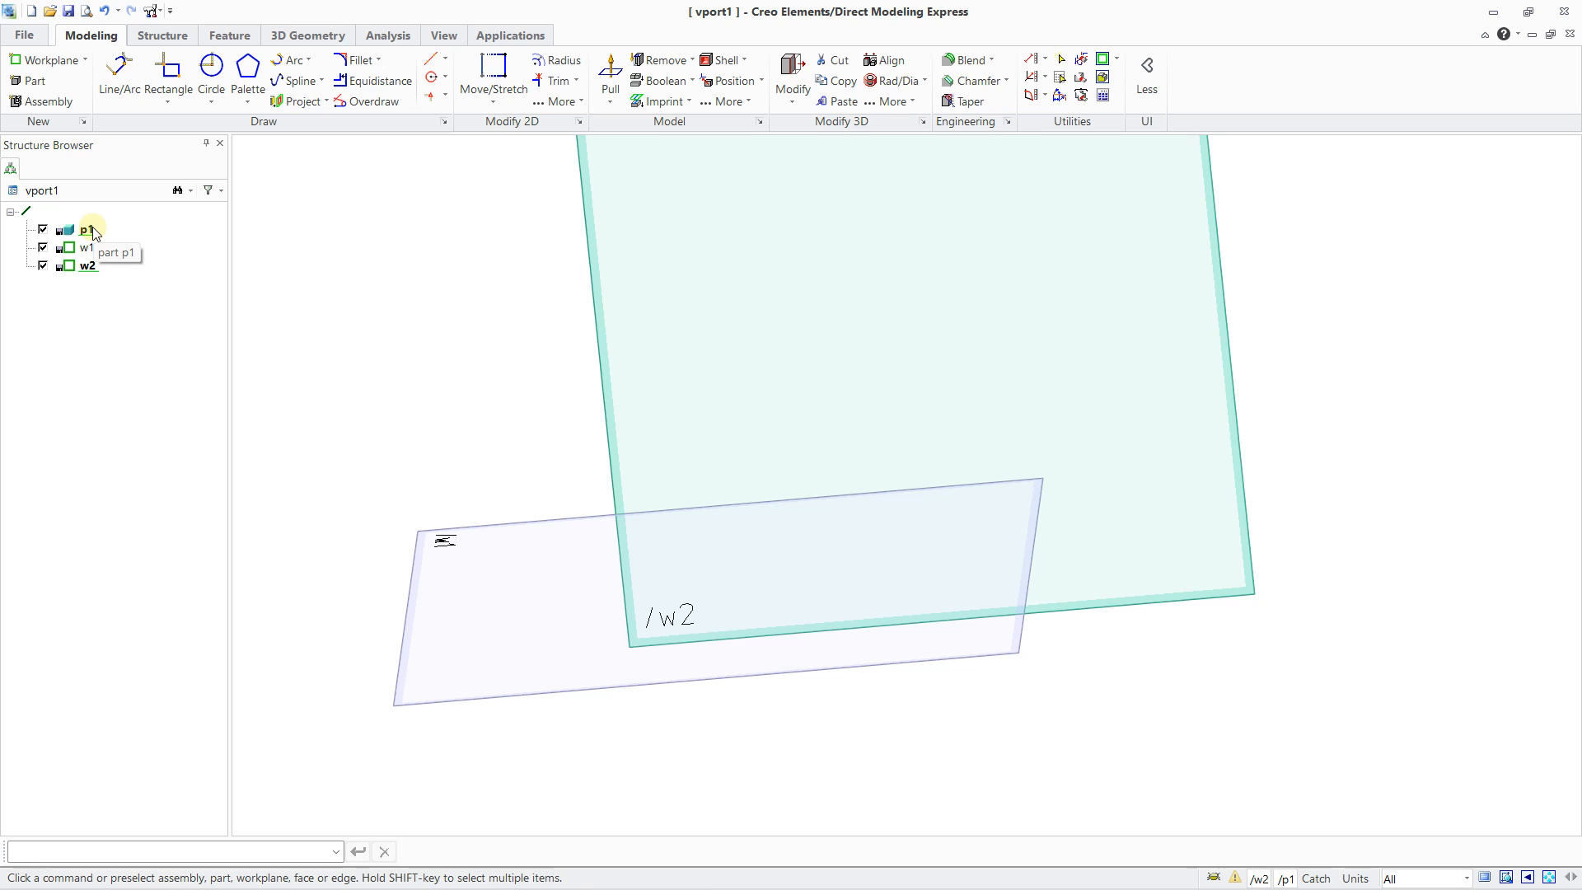
# Draw a horizontal construction line on workplane w2 at an offset of 50 from the U-axis.
pyautogui.click(1105, 66)
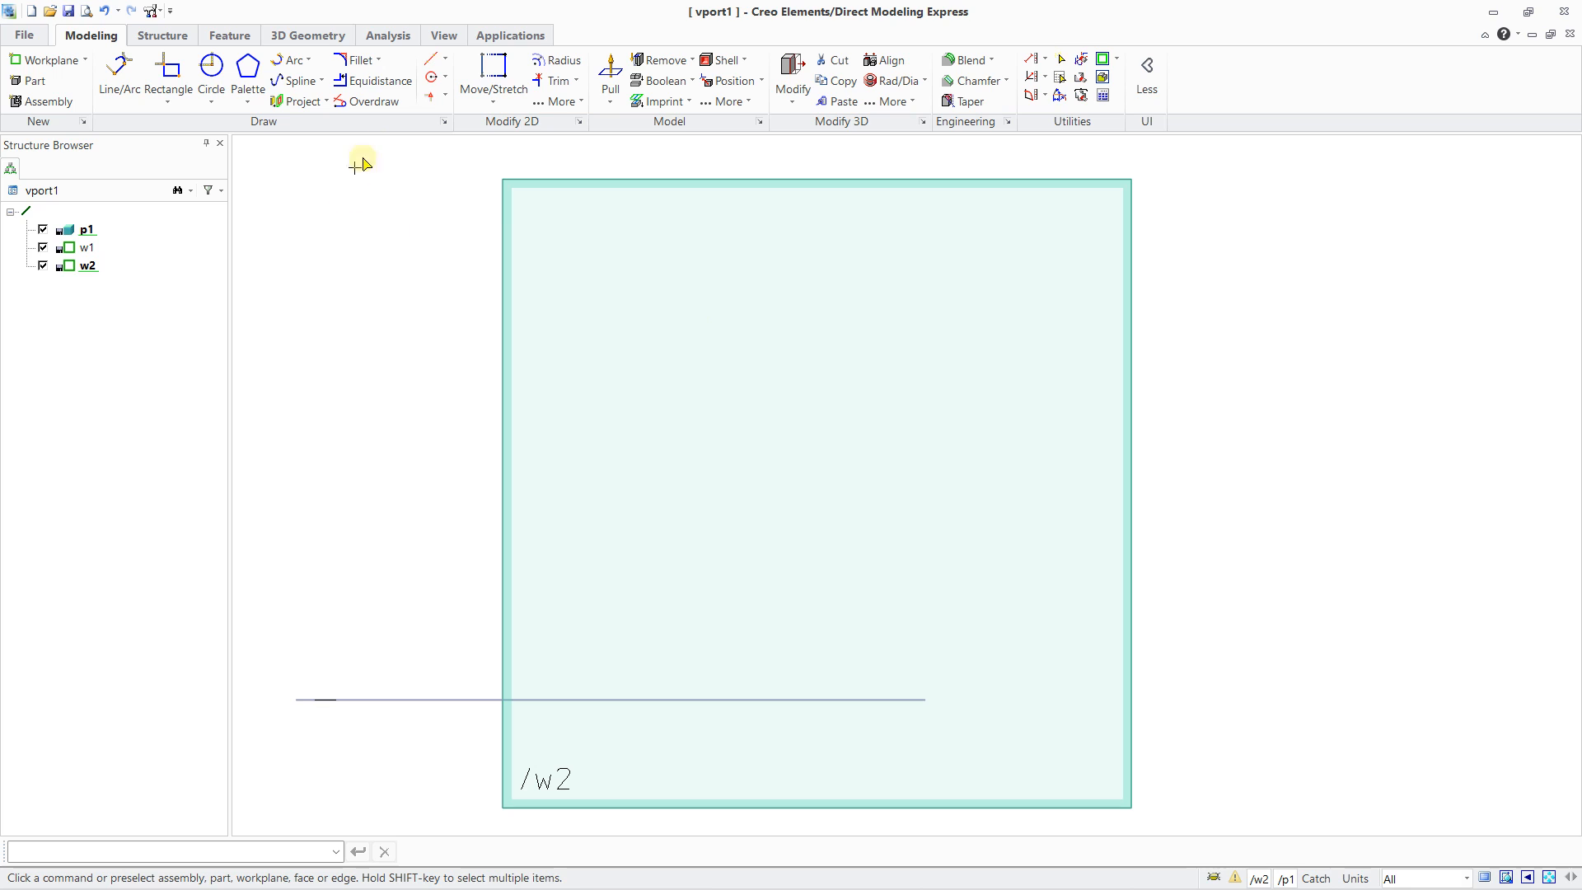
pyautogui.click(444, 61)
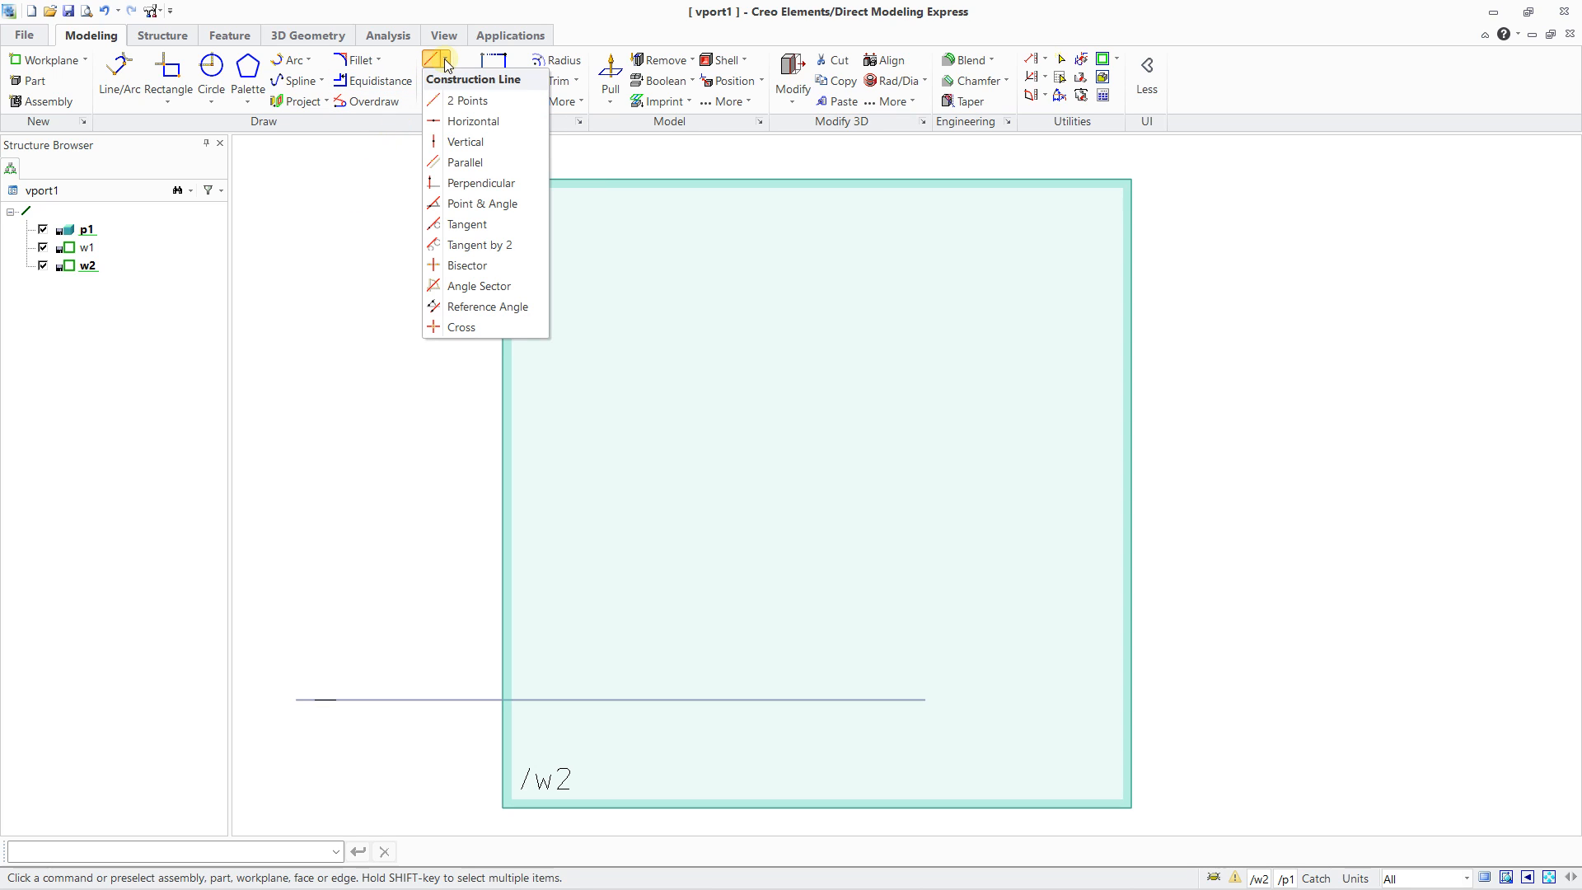
pyautogui.click(451, 122)
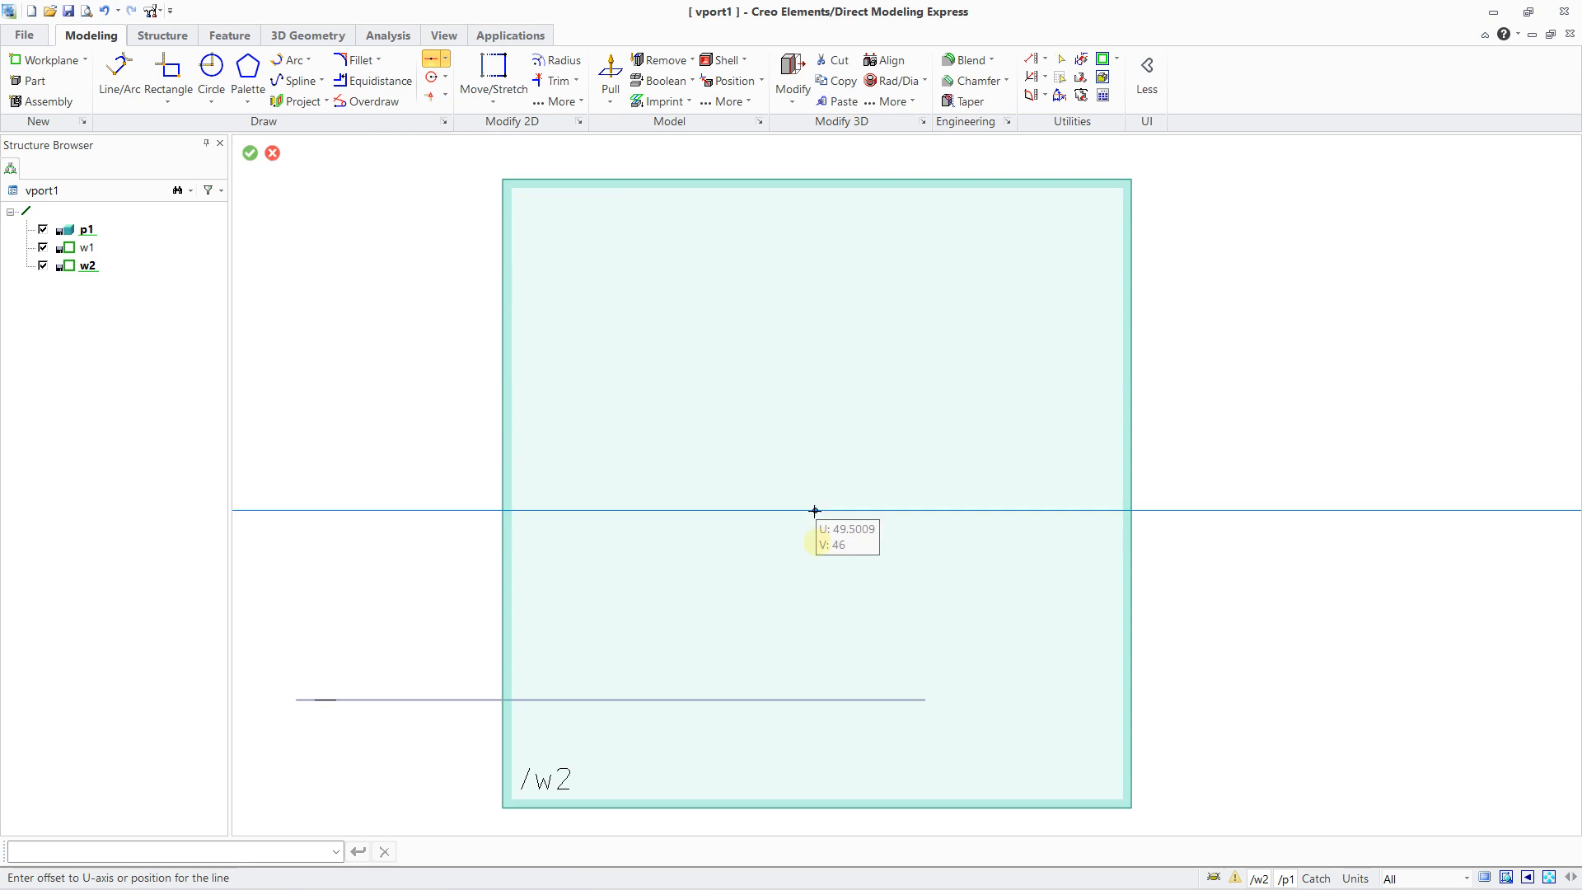
pyautogui.press('capslock')
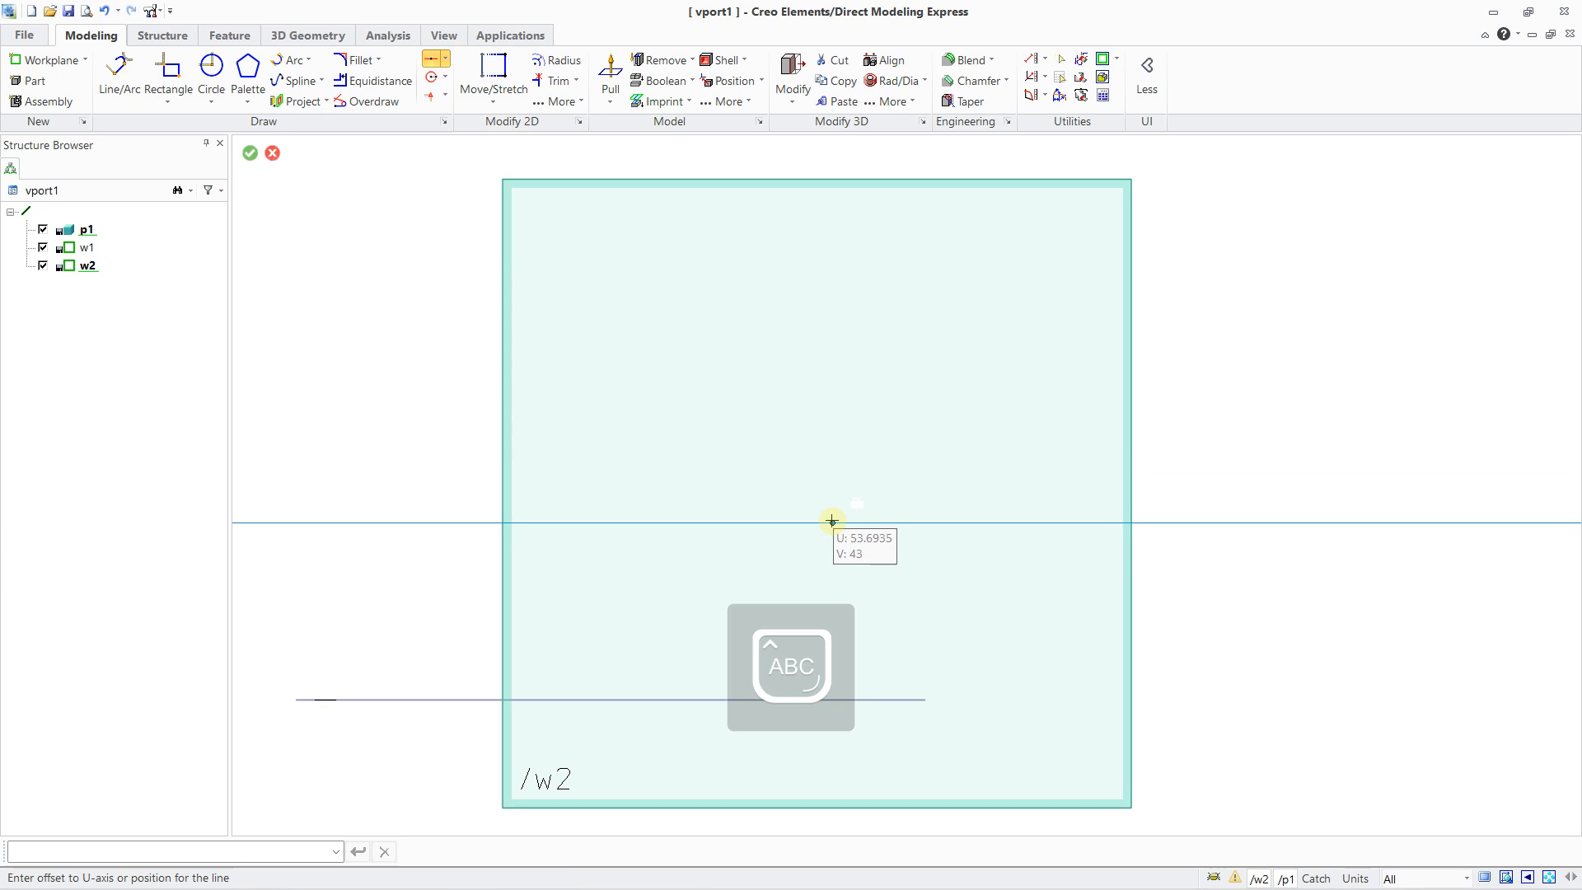
pyautogui.write('50')
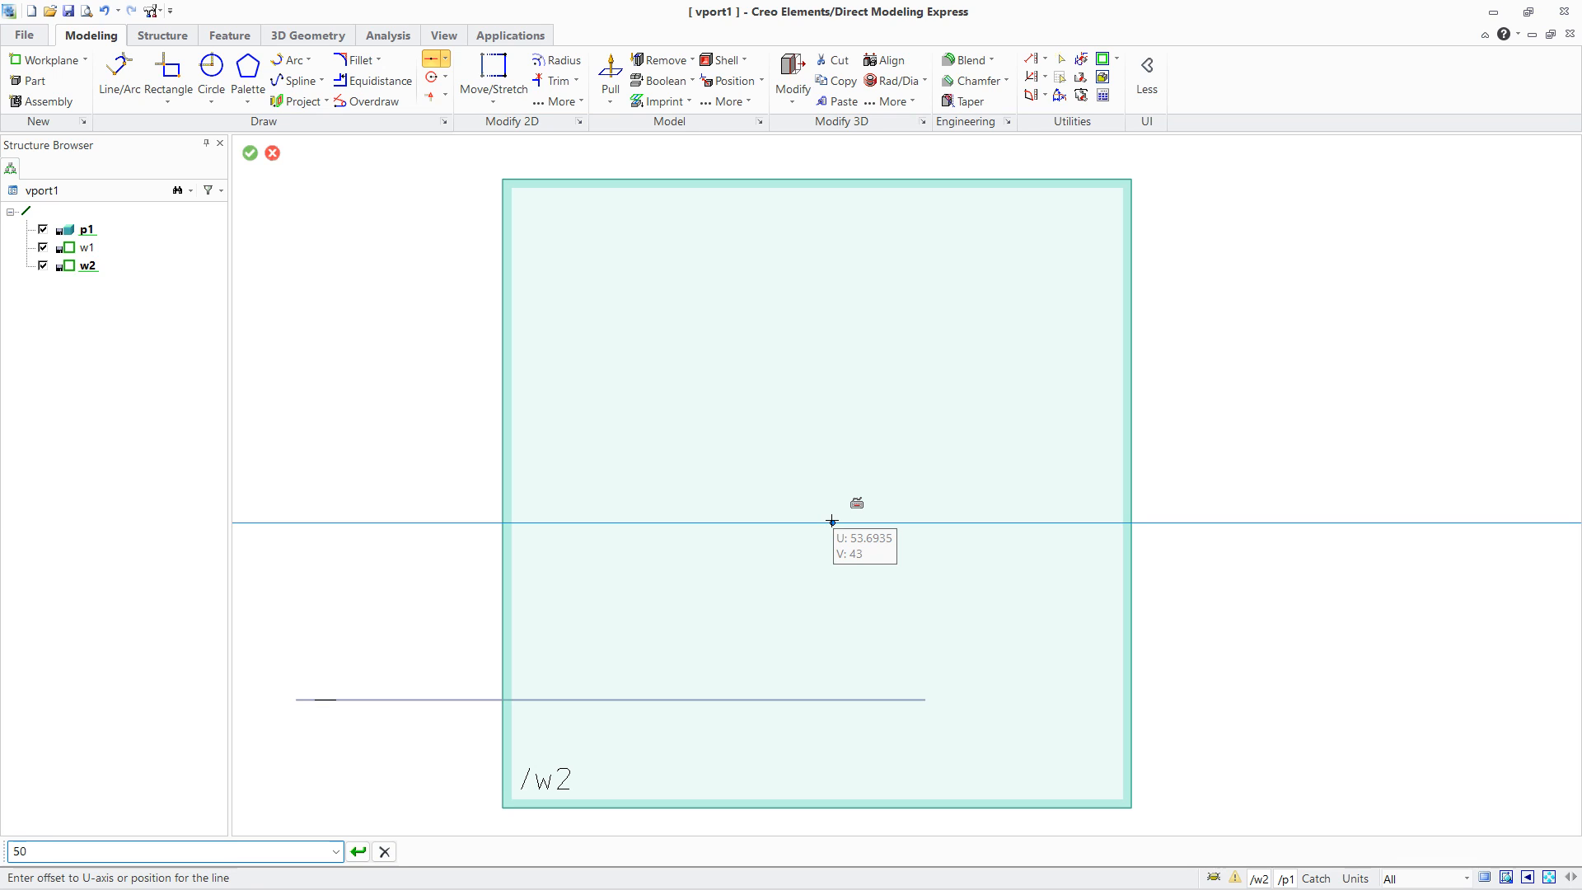
pyautogui.middleClick(831, 521)
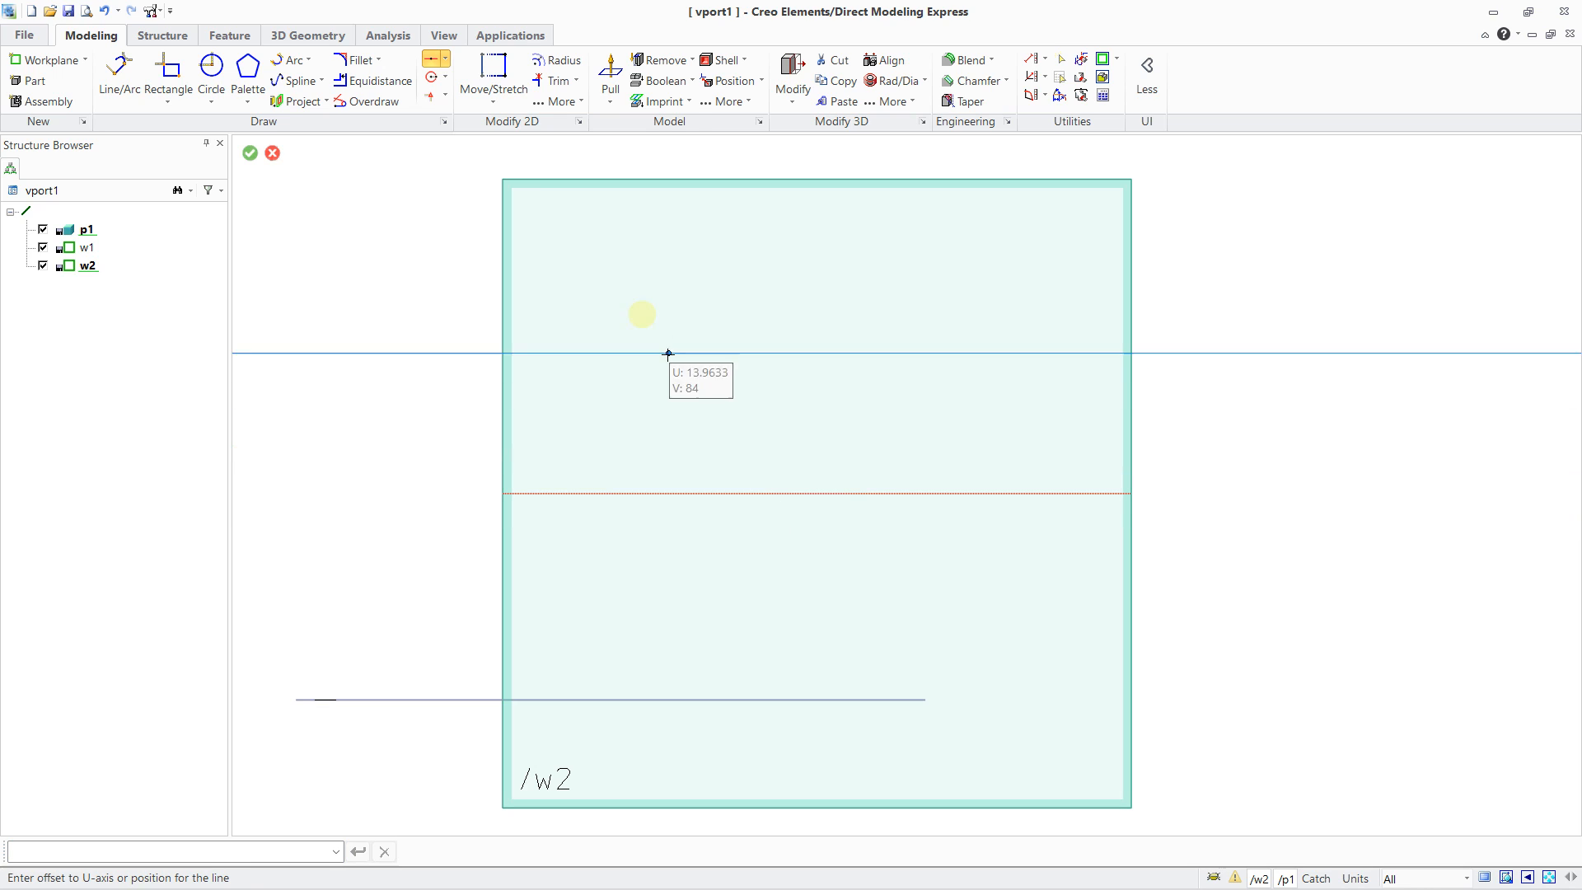
# Add a vertical construction line on workplane w2 at an offset of 50 from the V-axis.
pyautogui.click(445, 58)
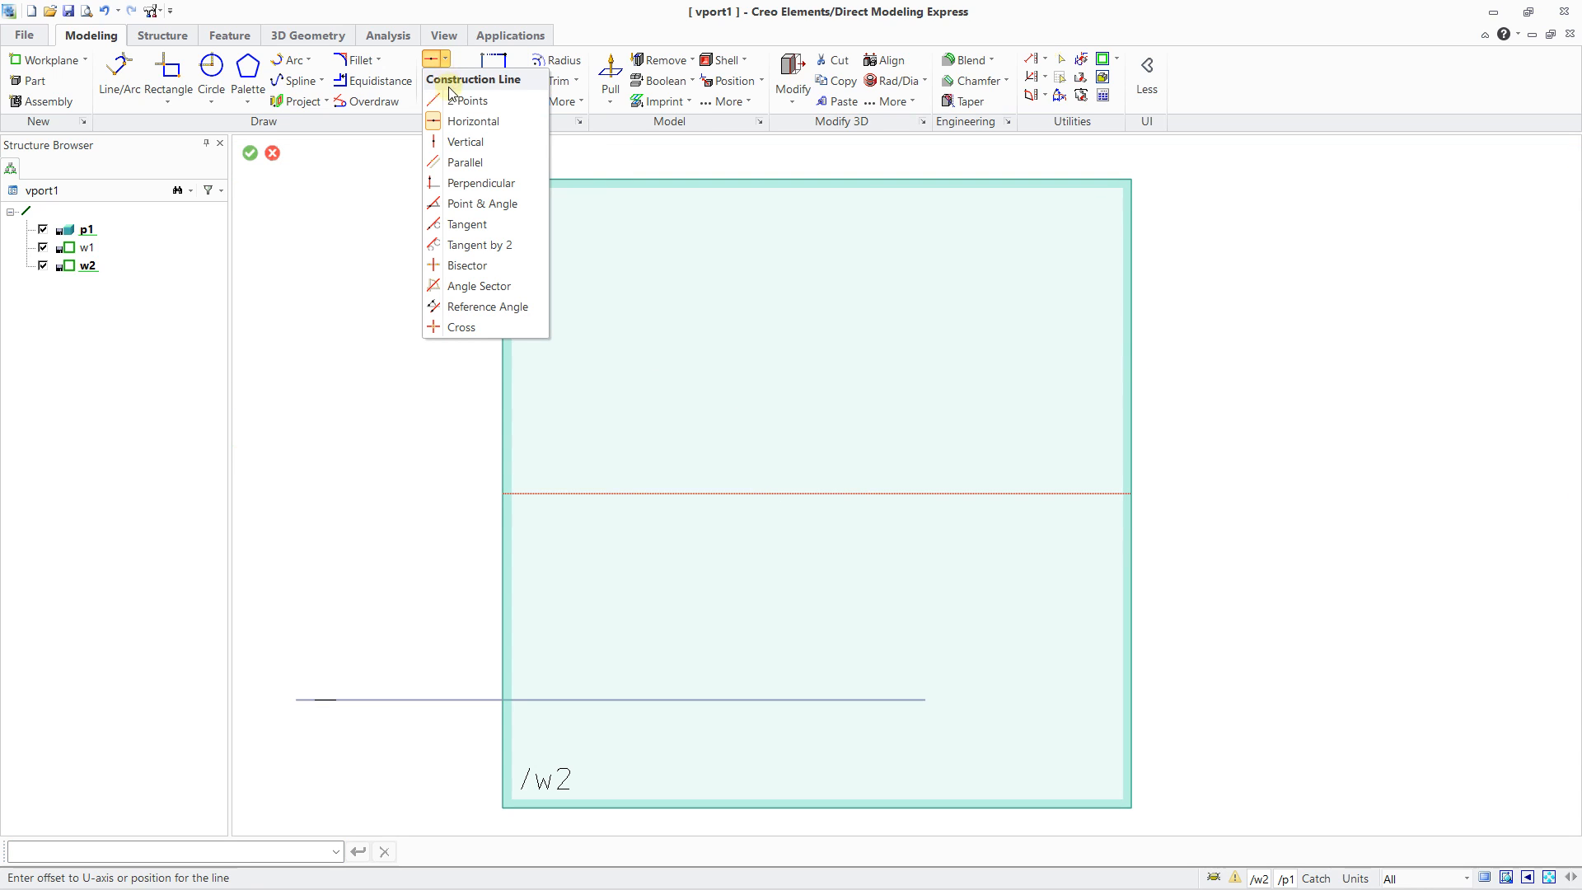
pyautogui.click(461, 142)
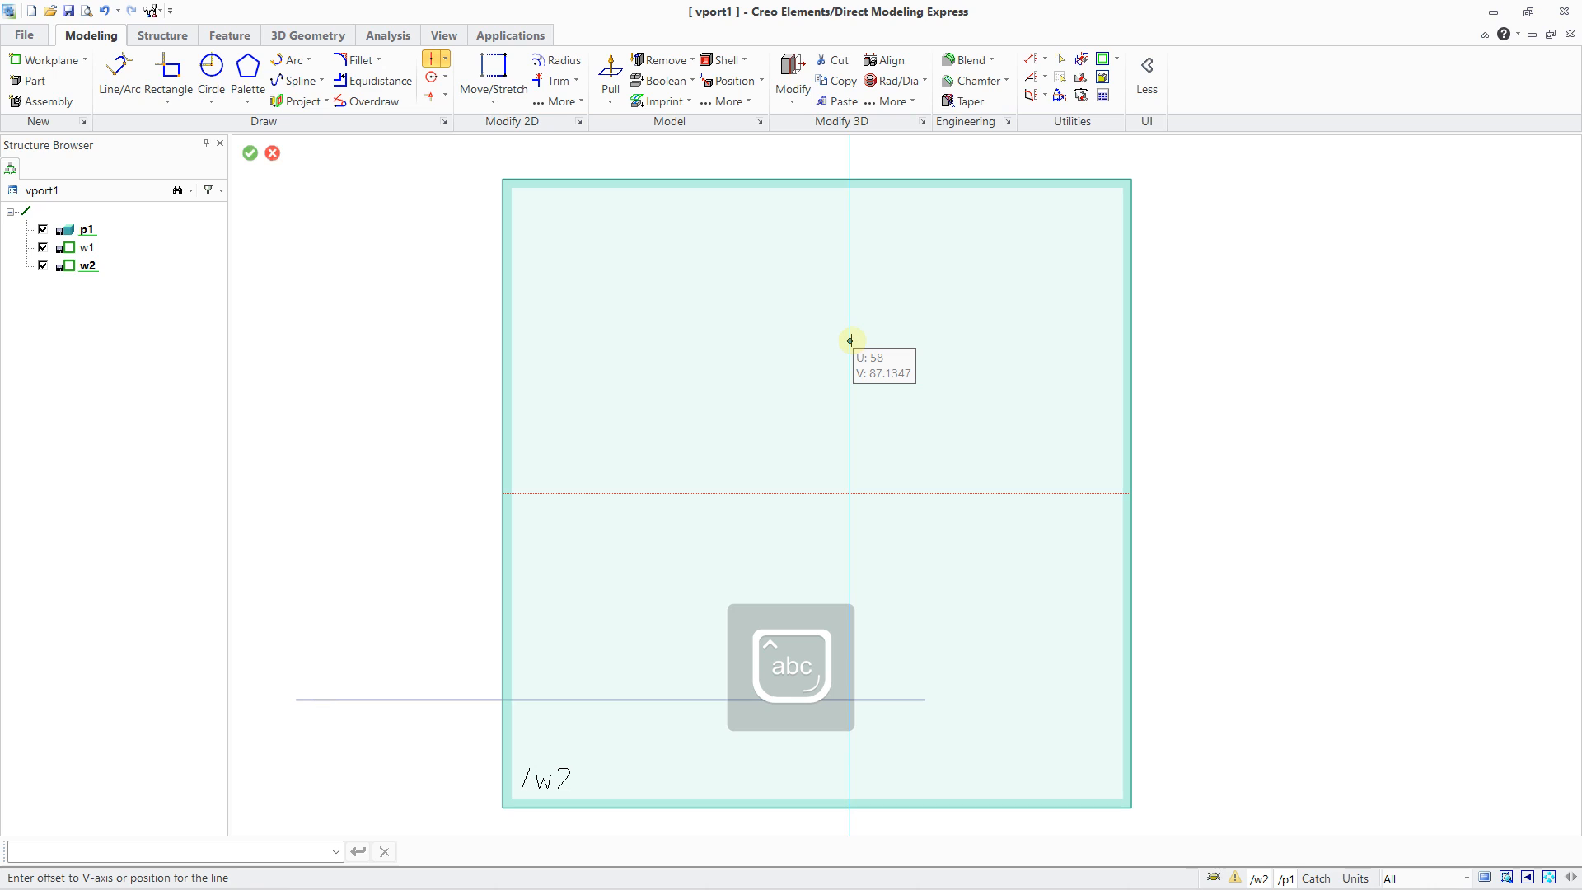
pyautogui.write('50')
pyautogui.press('Return')
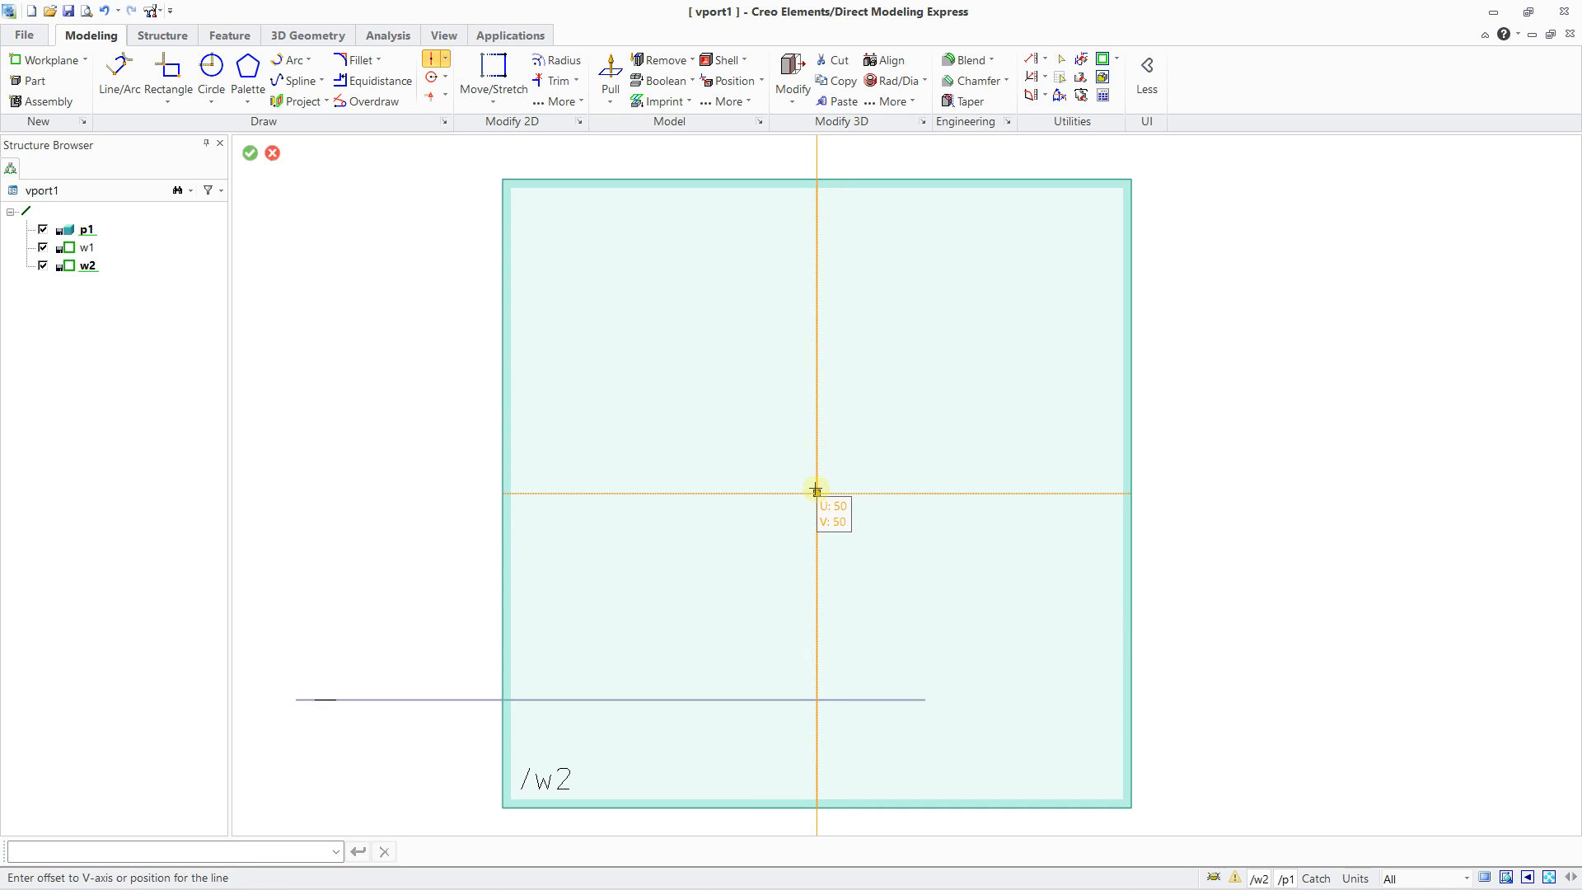
pyautogui.press('Escape')
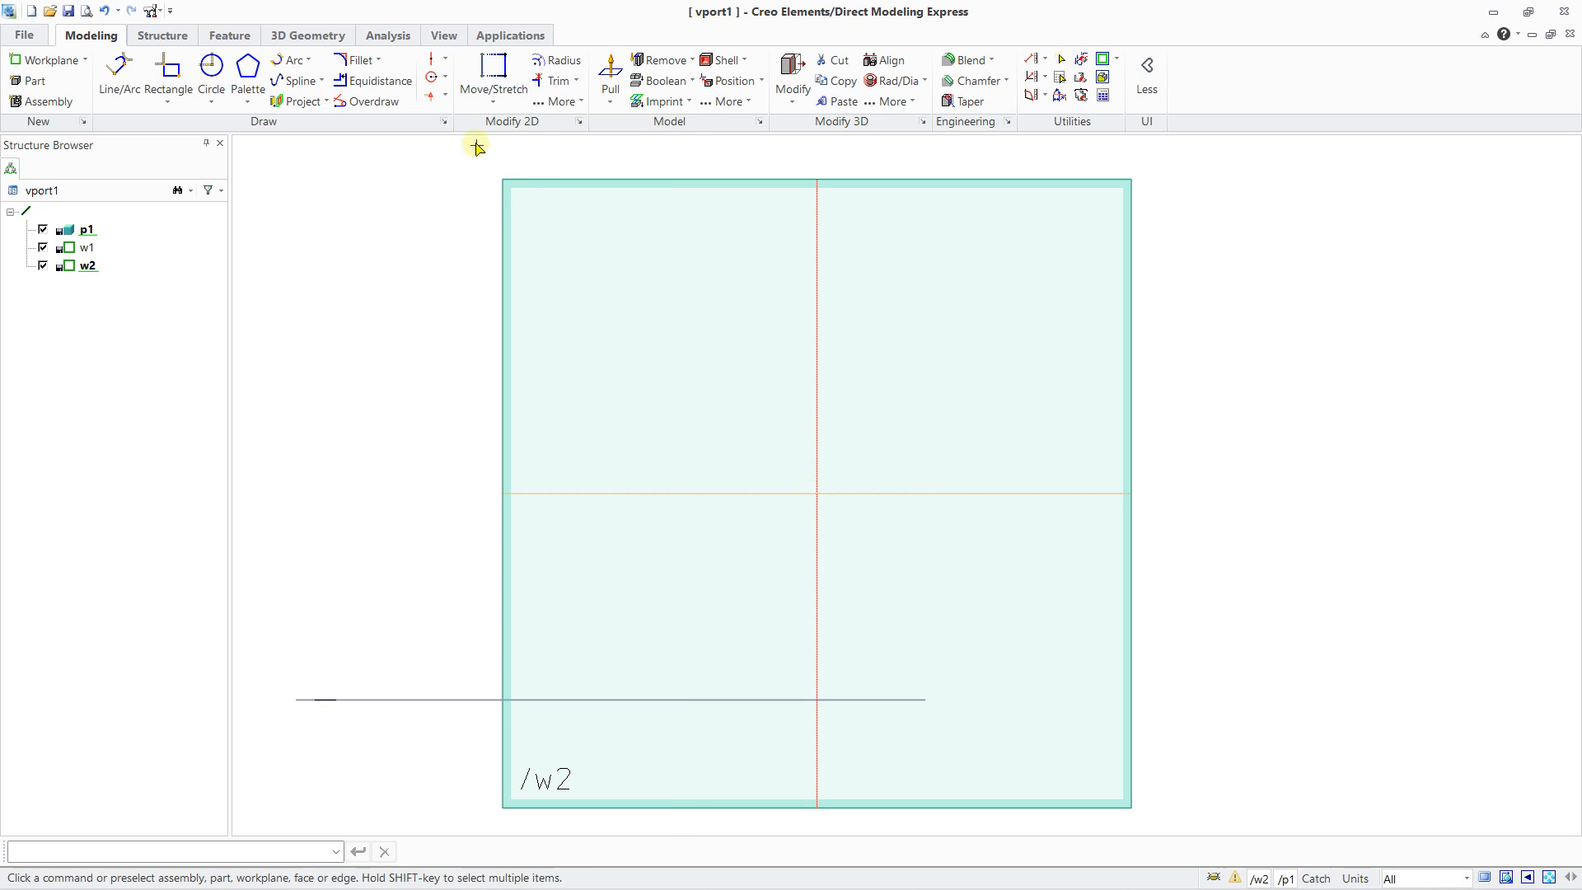
# Draw a circle of radius 10 centred on the intersection of the two construction lines on workplane w2.
pyautogui.click(212, 70)
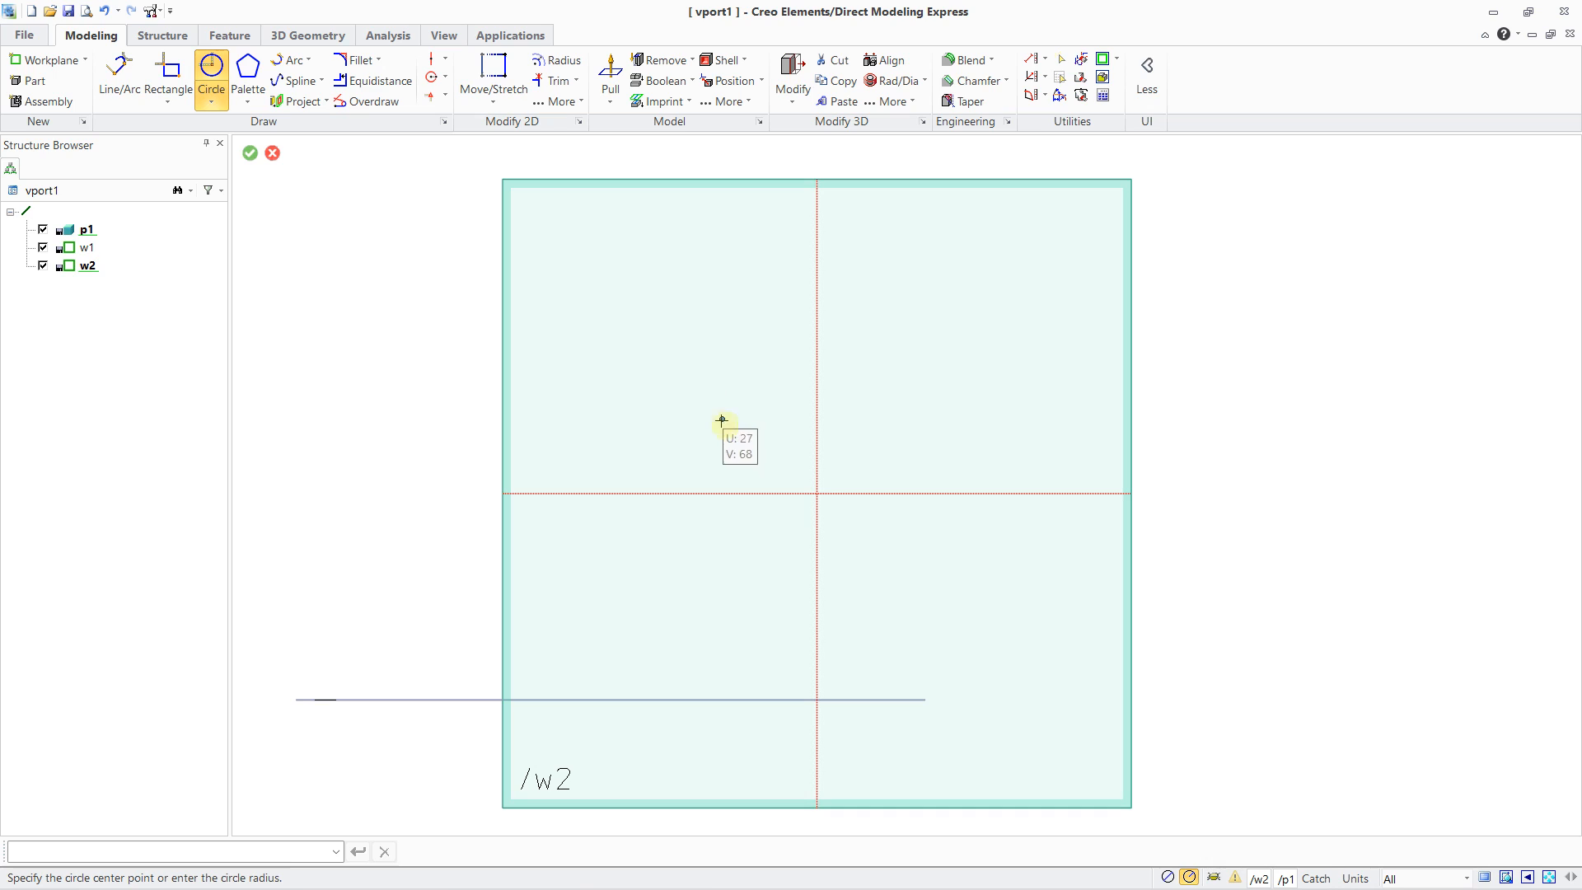
pyautogui.click(817, 493)
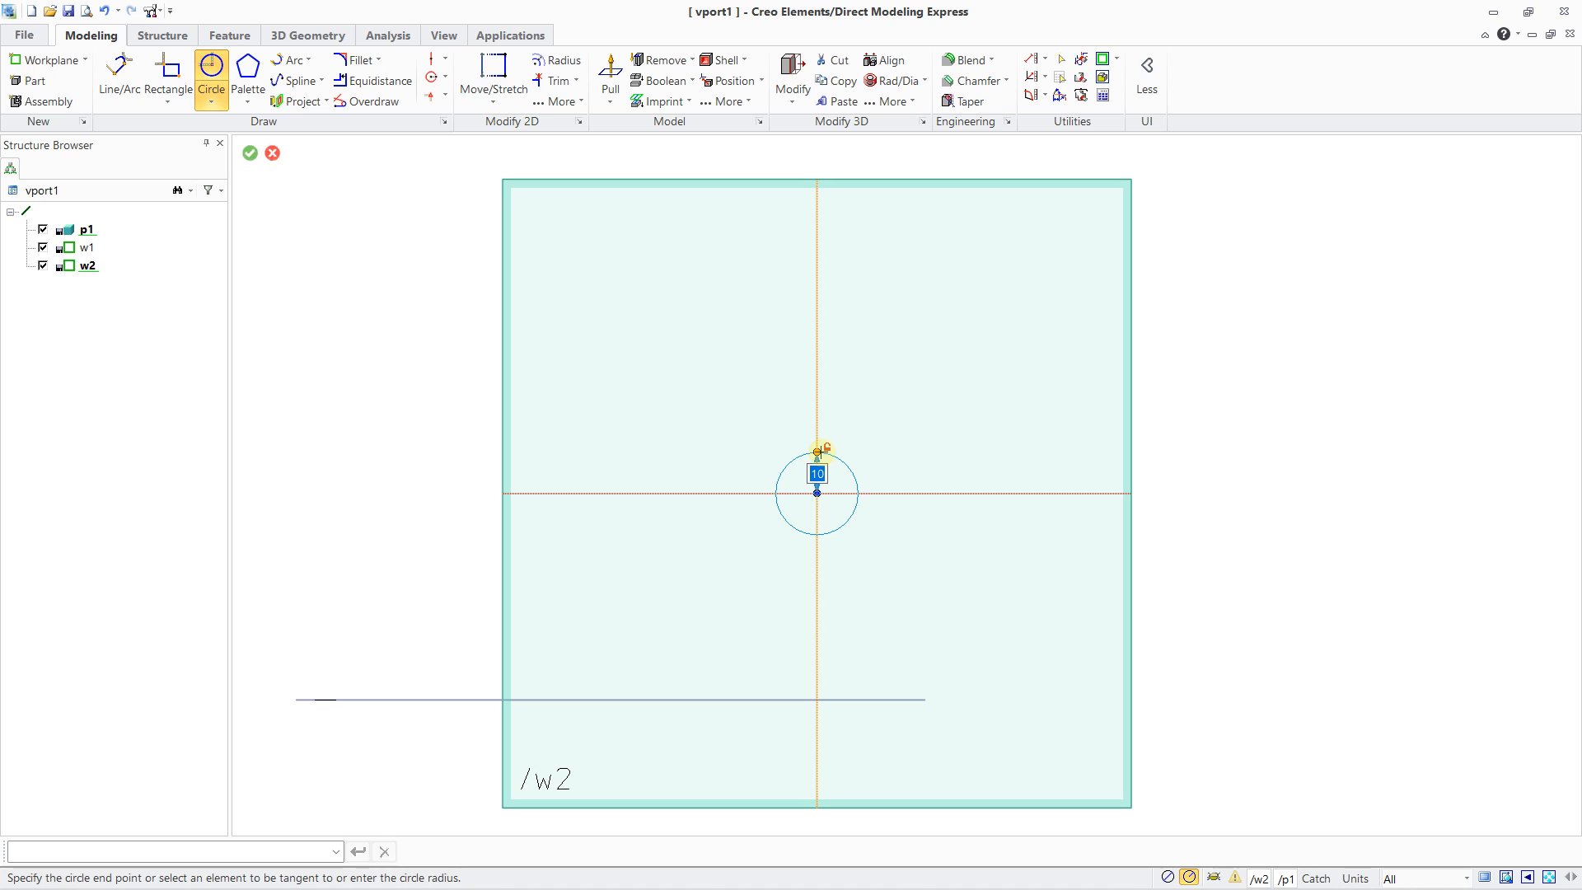
pyautogui.click(818, 451)
pyautogui.moveTo(819, 459); pyautogui.dragTo(1155, 399, button='middle')
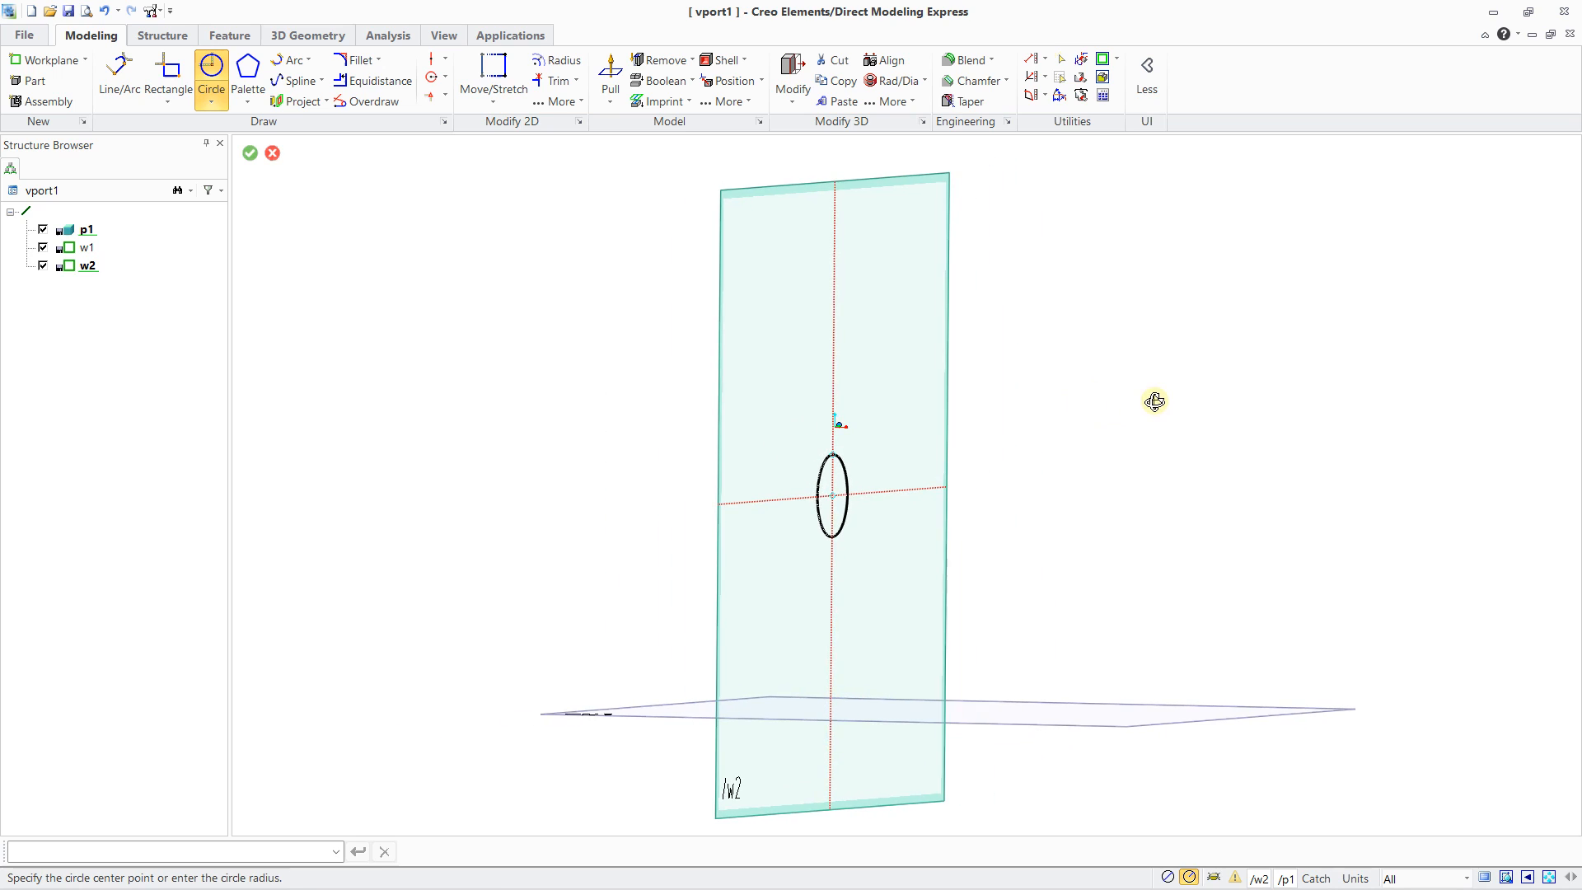
pyautogui.scroll(-3, 1155, 408)
pyautogui.scroll(1, 1160, 406)
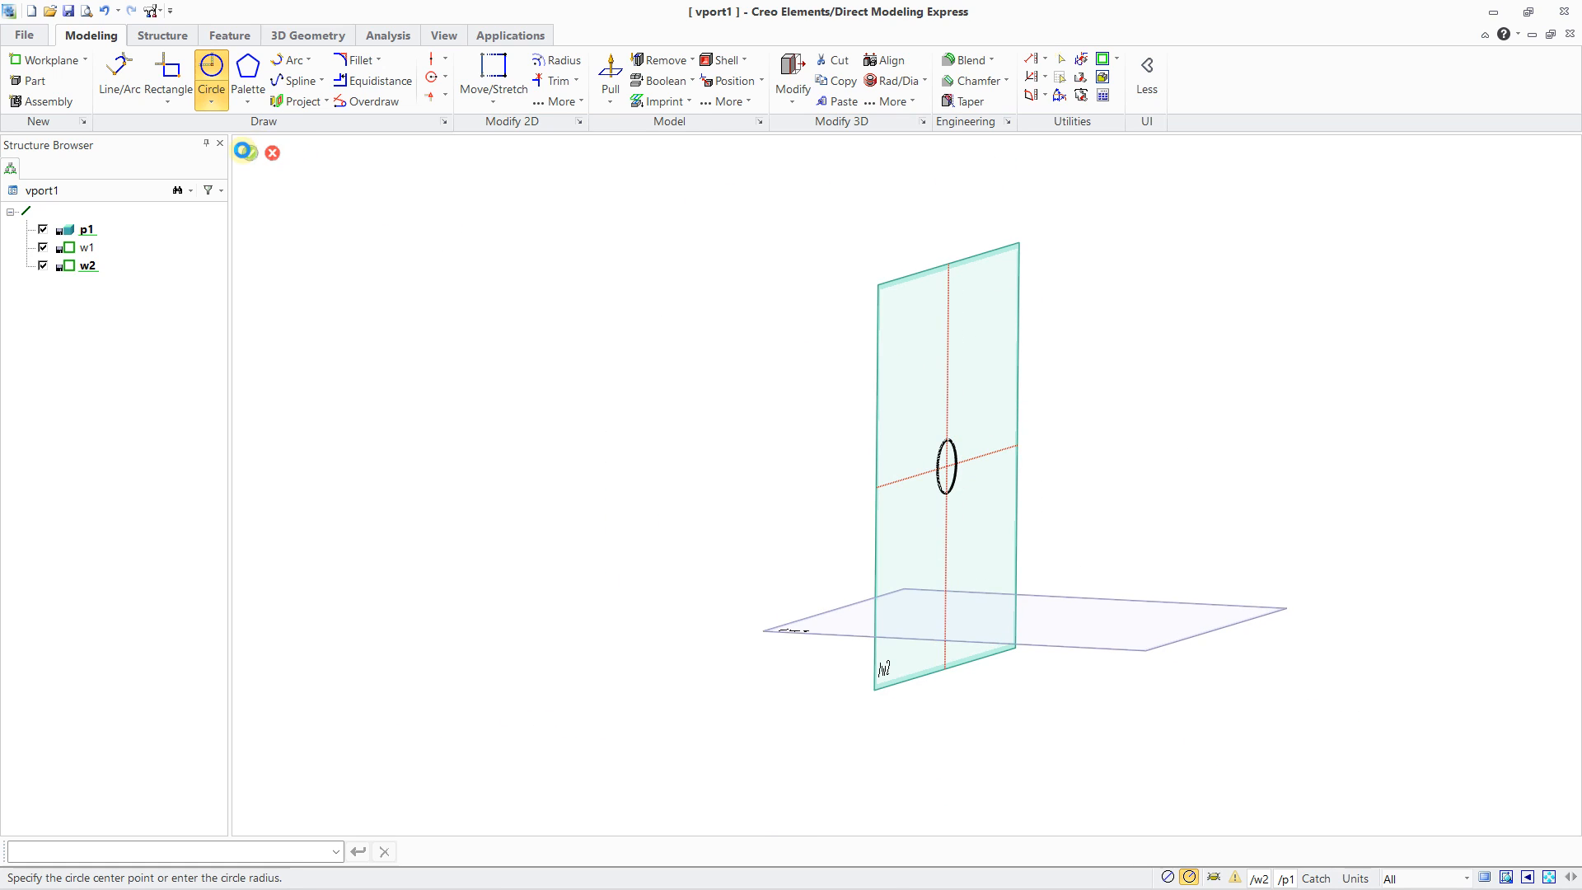
pyautogui.click(250, 149)
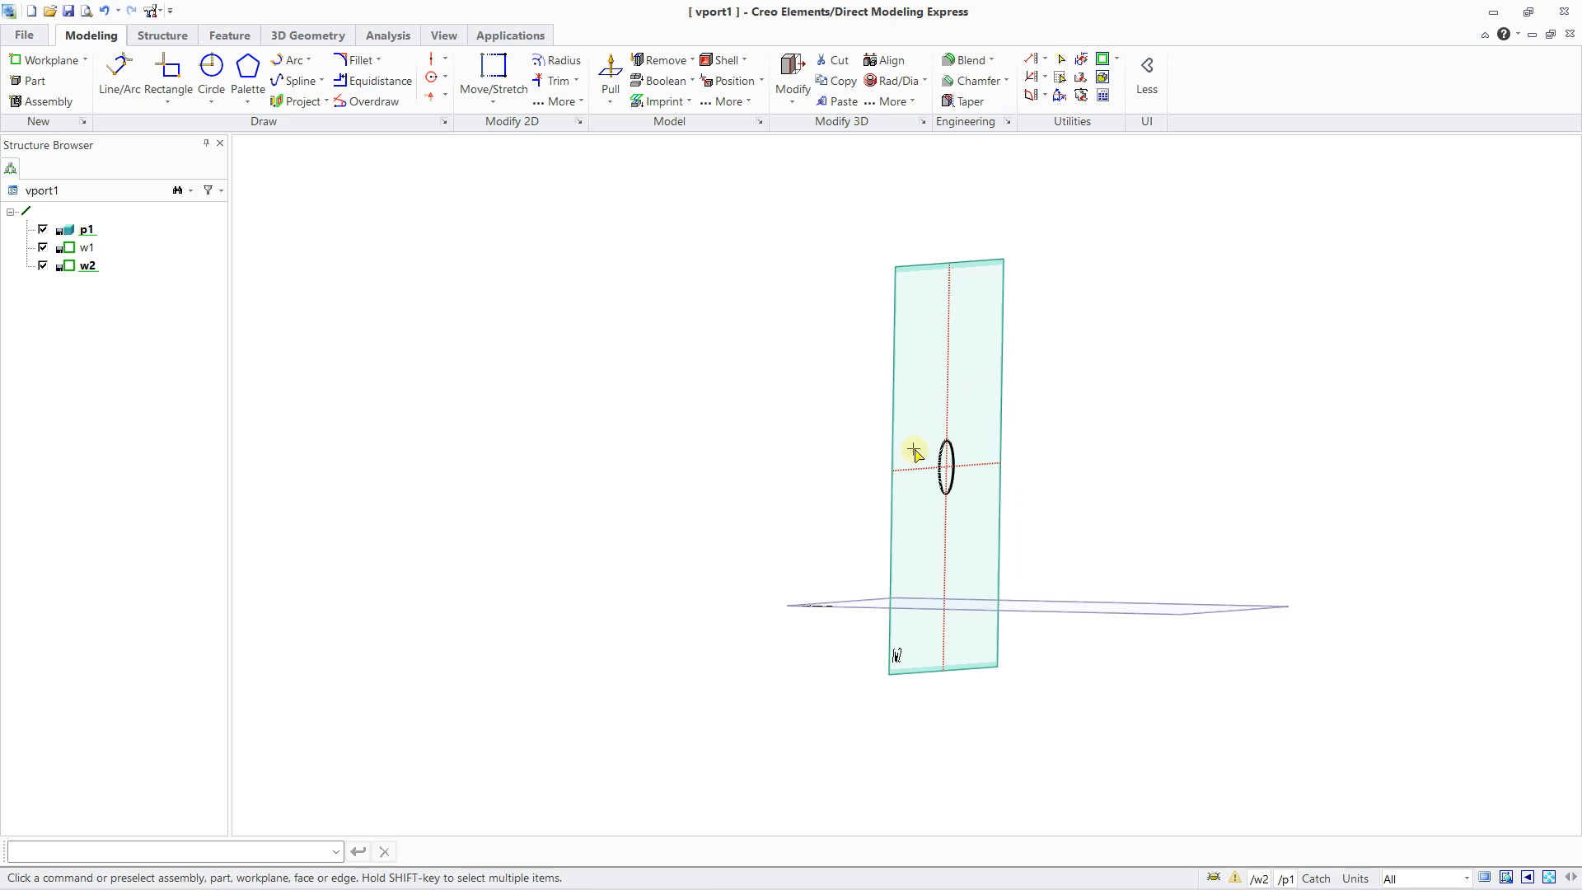
# Start a new workplane w3 at the world origin and rotate it 90° so it stands vertically, perpendicular to w2.
pyautogui.moveTo(947, 422); pyautogui.dragTo(702, 404, button='middle')
pyautogui.scroll(3, 702, 404)
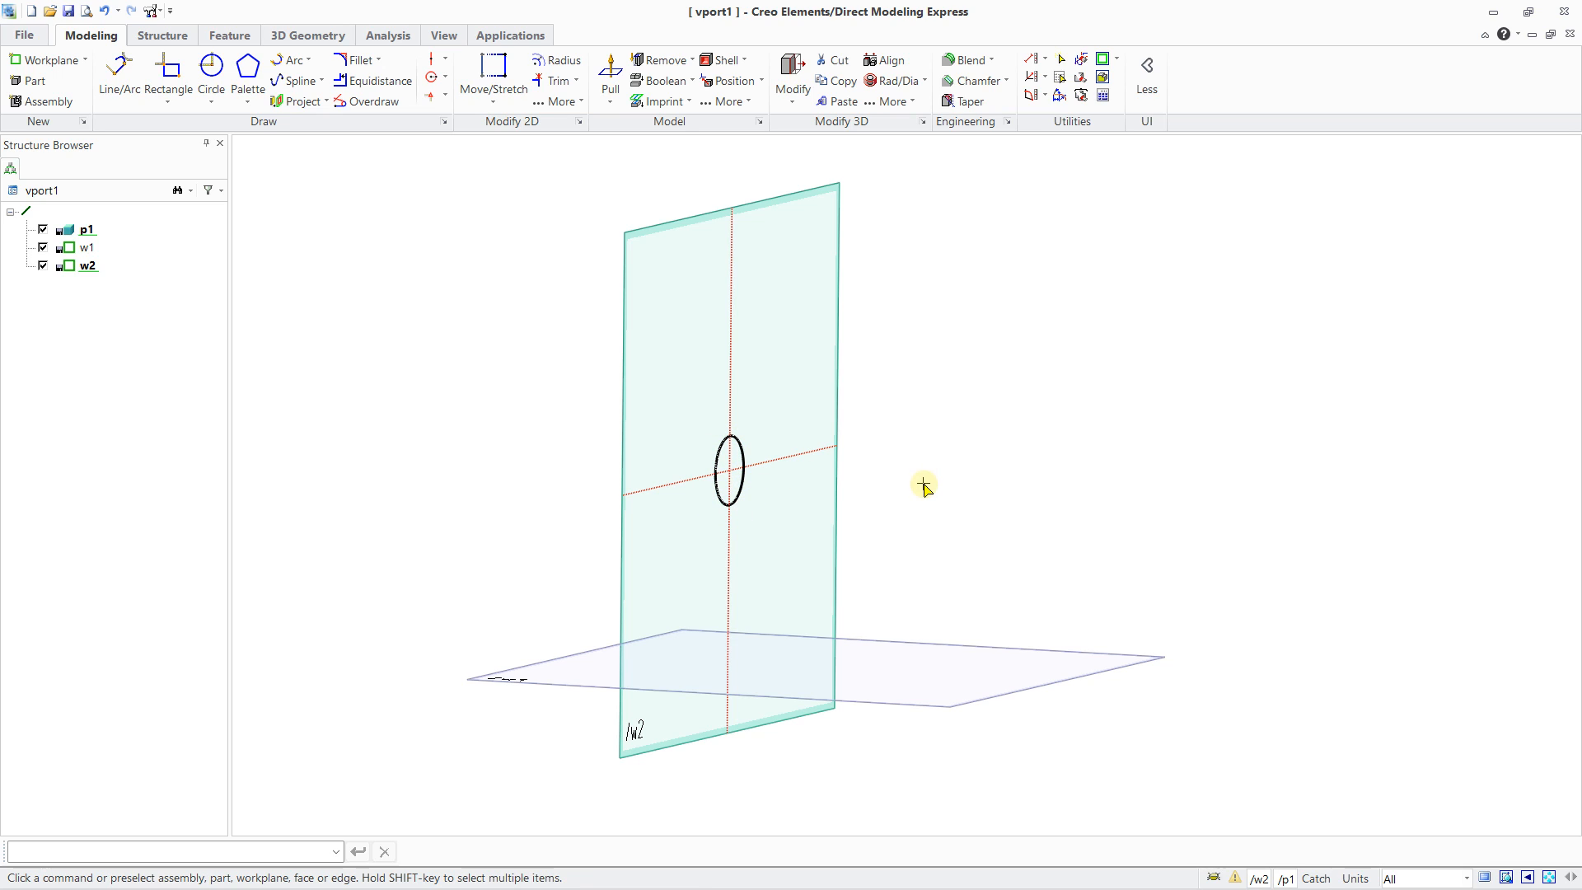
pyautogui.click(52, 60)
pyautogui.click(43, 83)
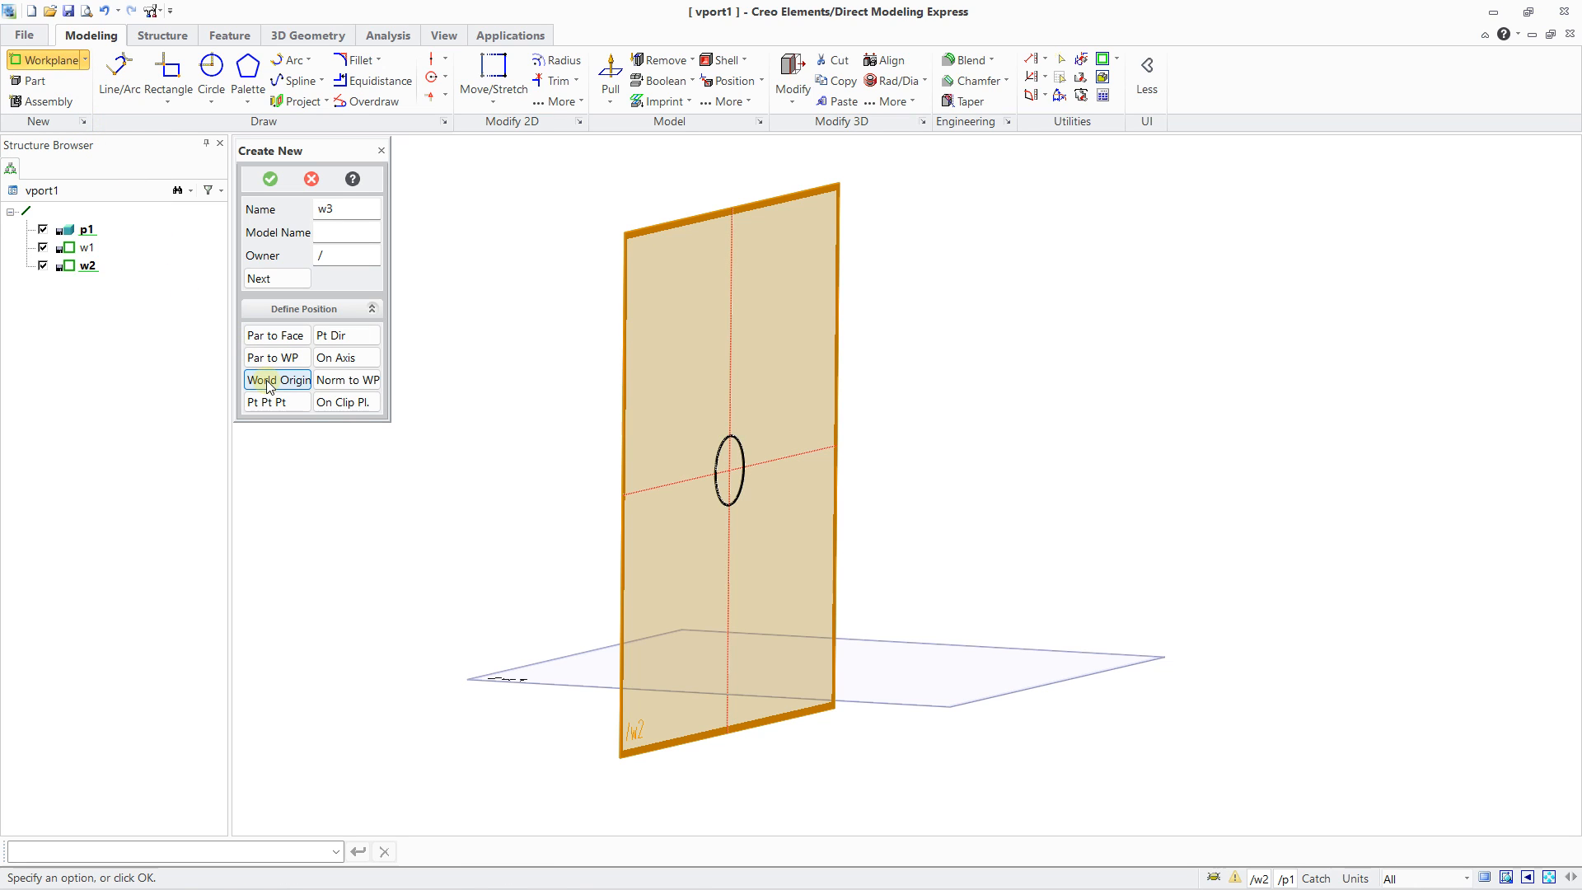
pyautogui.click(267, 380)
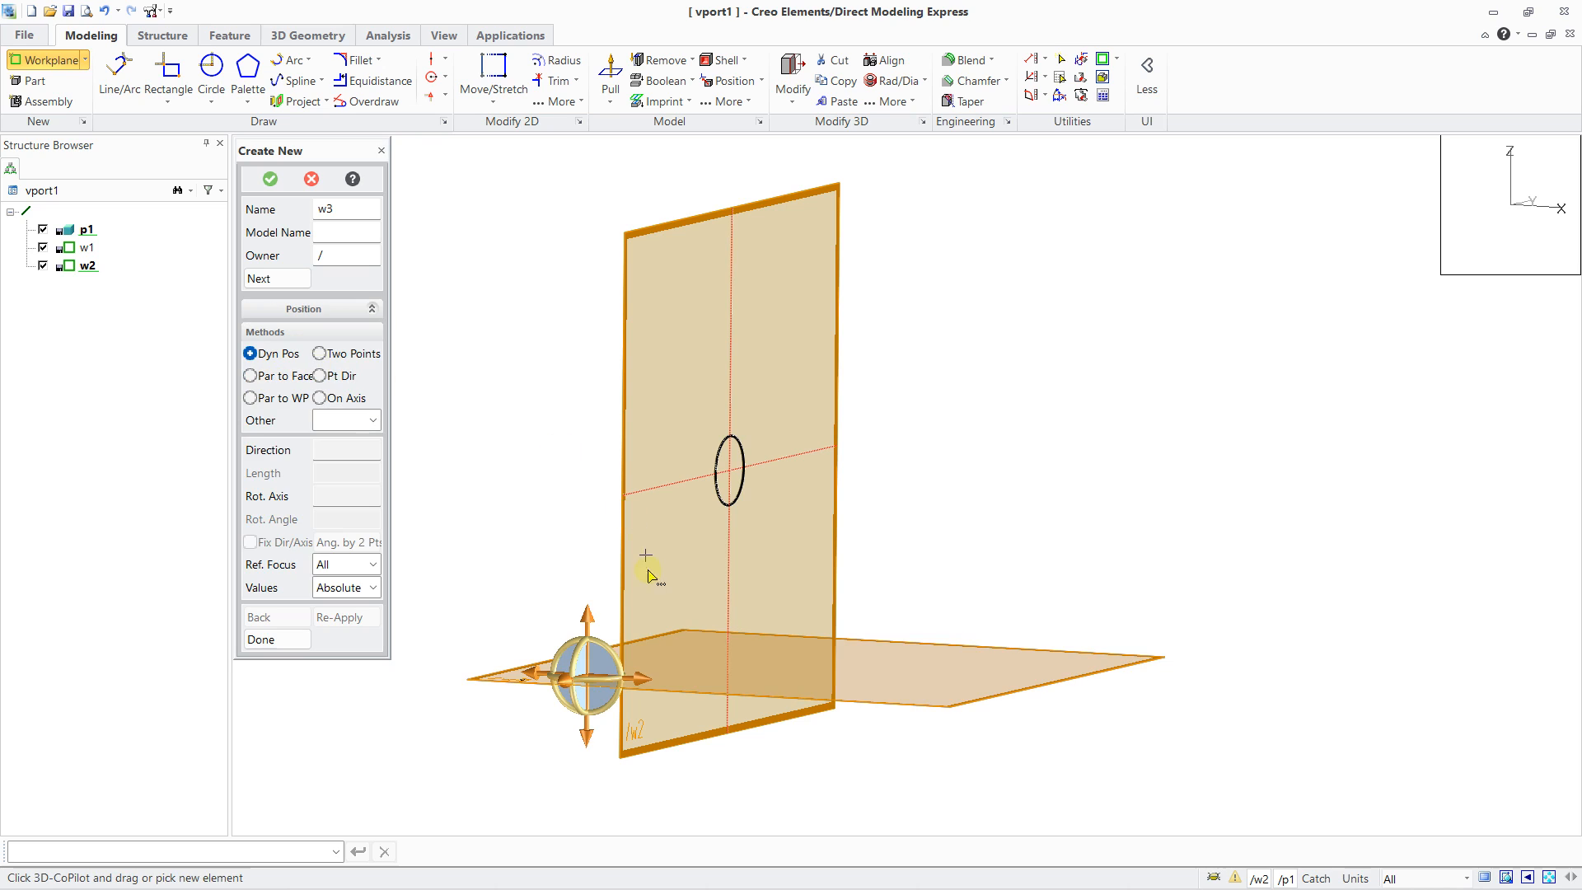
pyautogui.click(581, 661)
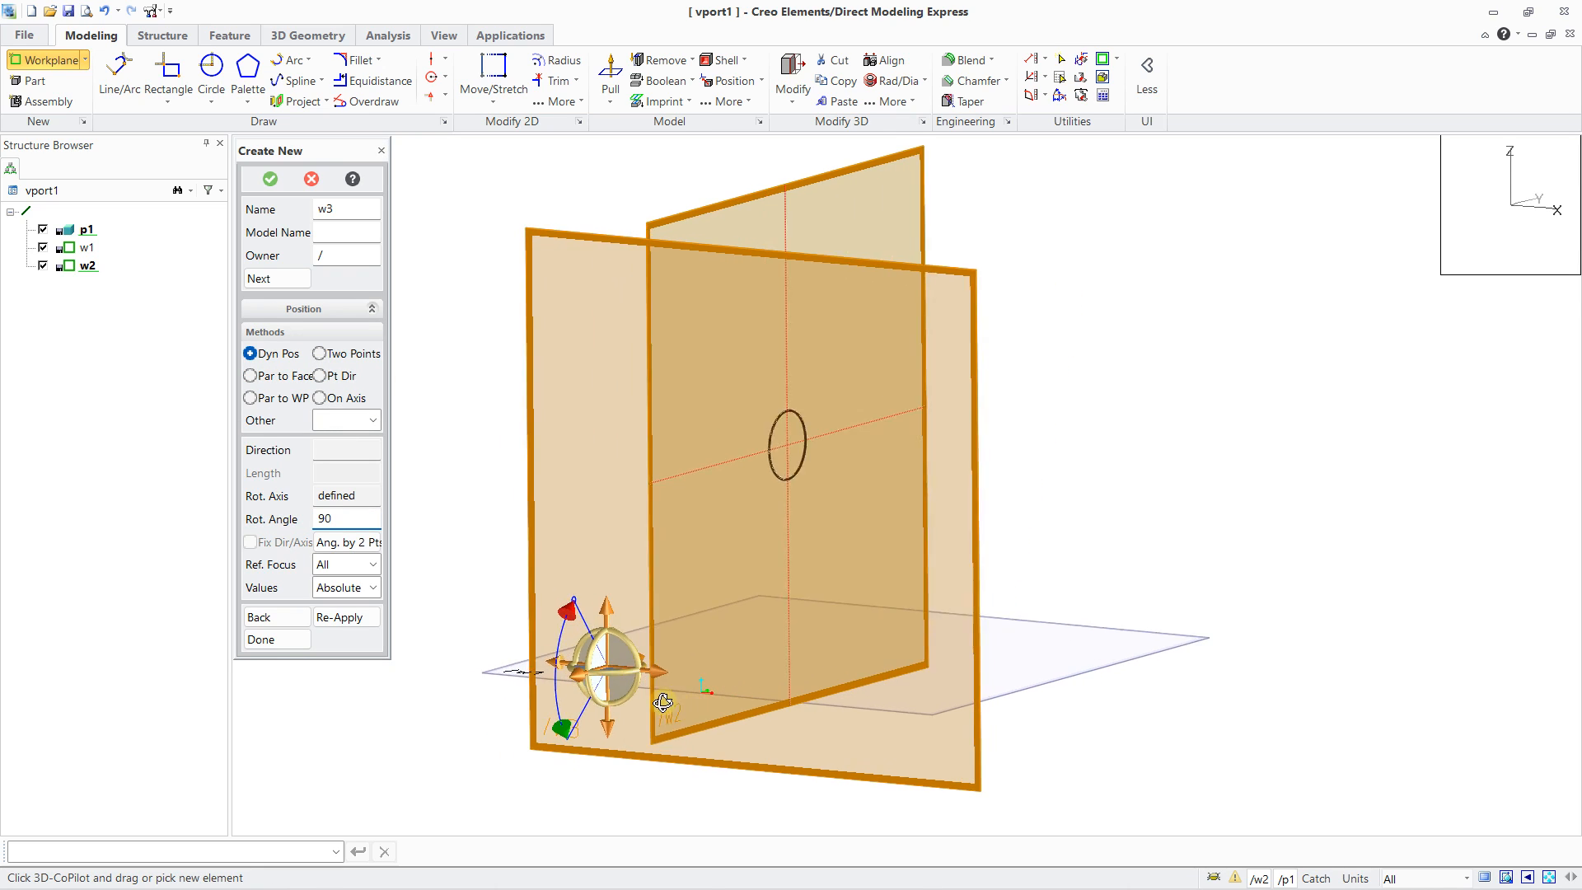
pyautogui.moveTo(664, 703); pyautogui.dragTo(607, 713, button='middle')
# Move workplane w3 100 along the Y axis so it passes through the circle's centre, and finish creating it.
pyautogui.moveTo(620, 654); pyautogui.dragTo(742, 572)
pyautogui.moveTo(789, 584); pyautogui.dragTo(702, 638, button='middle')
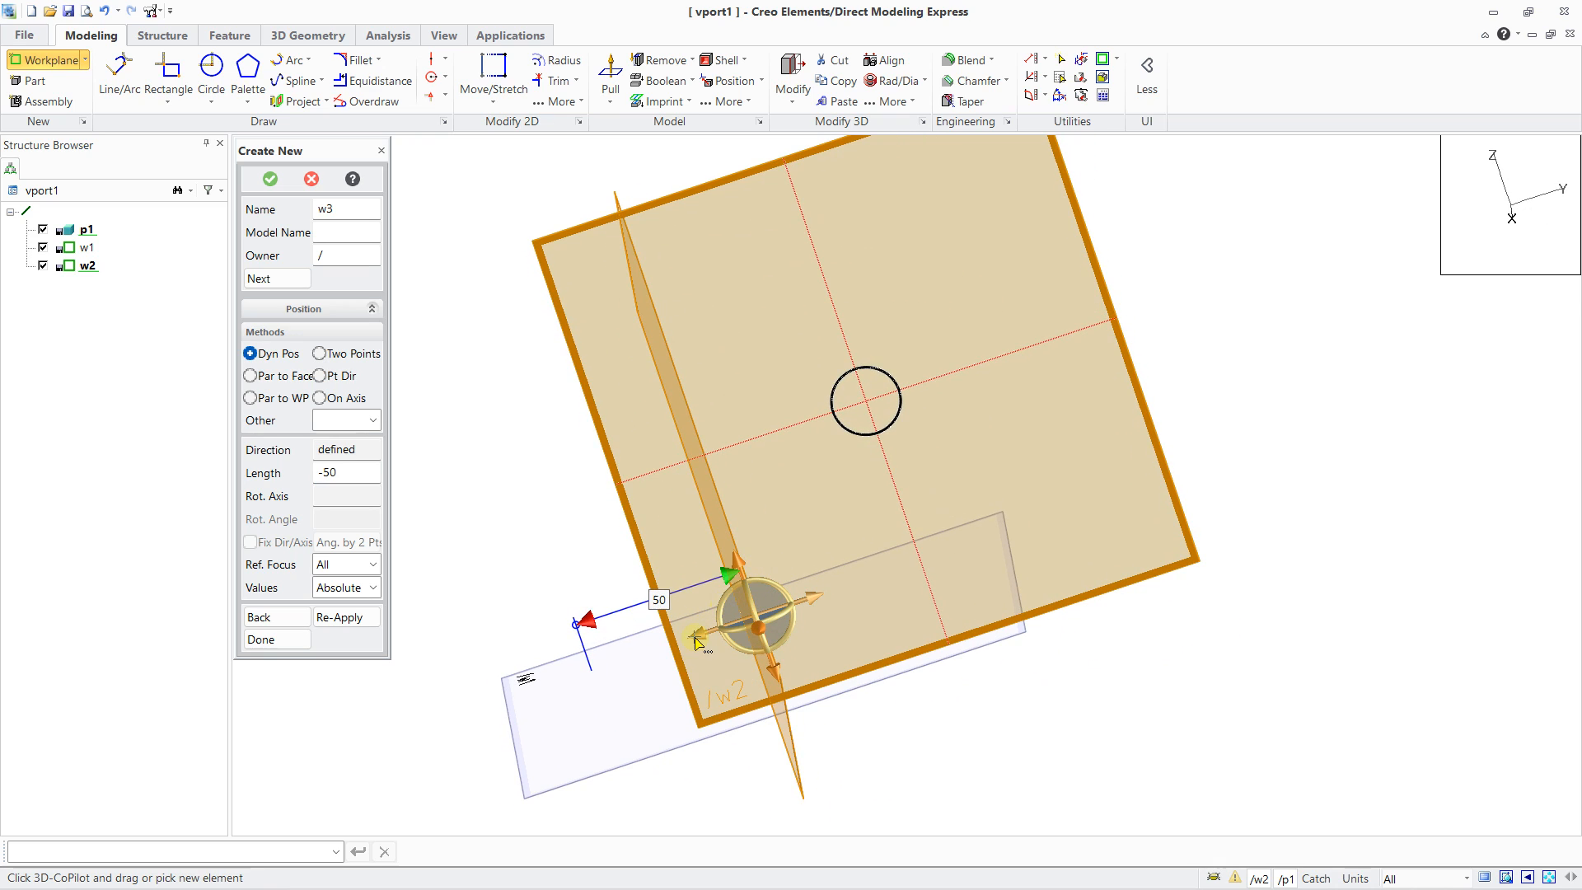
pyautogui.moveTo(696, 637); pyautogui.dragTo(854, 563)
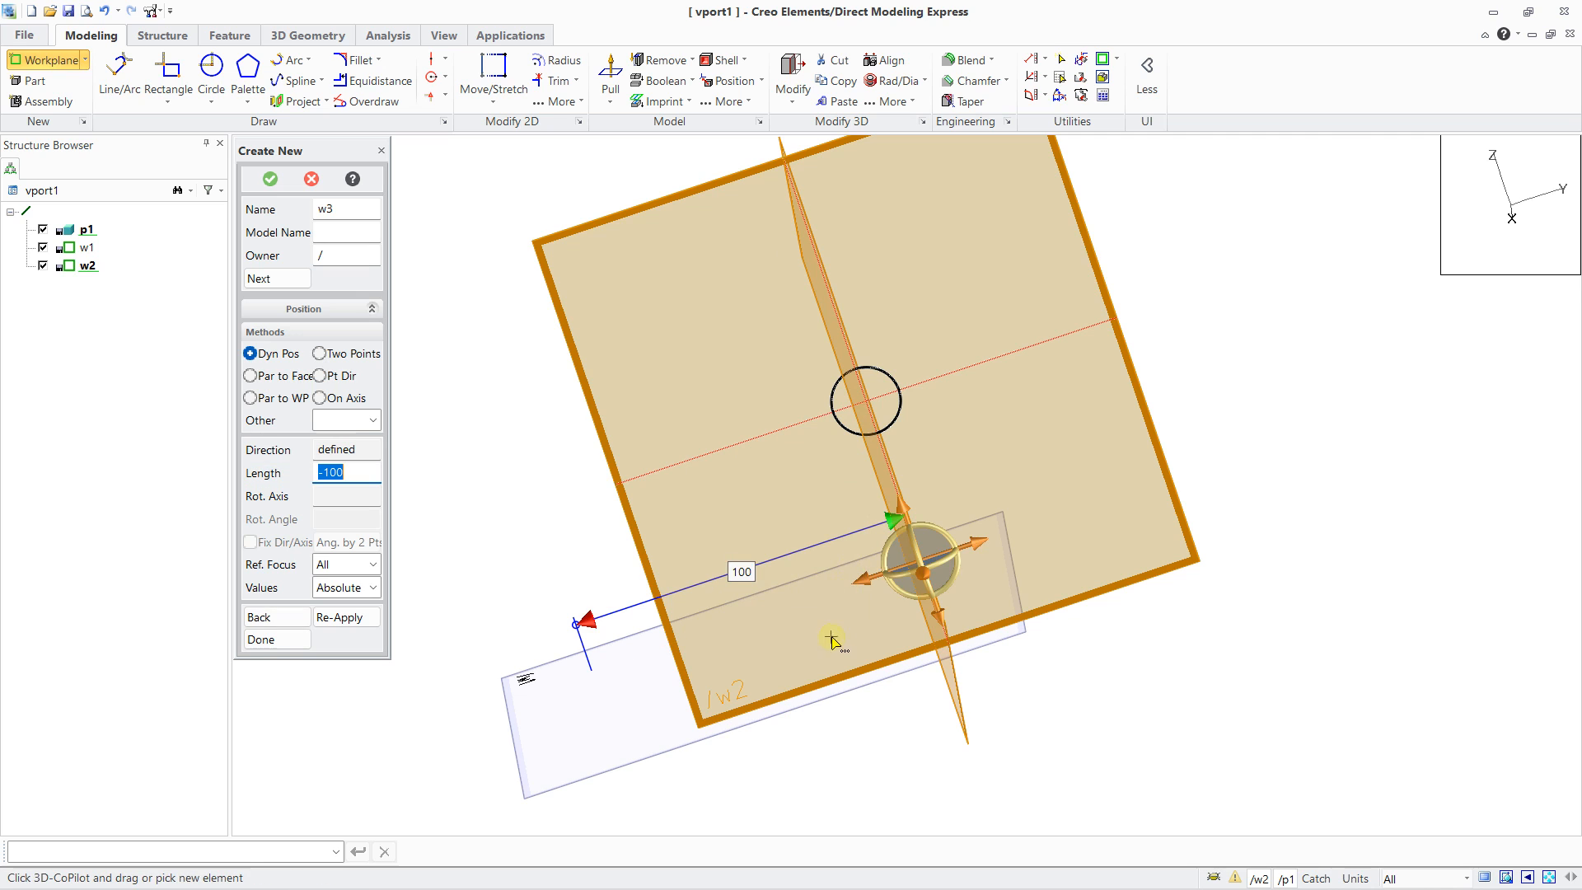
pyautogui.moveTo(833, 640); pyautogui.dragTo(873, 626, button='middle')
pyautogui.click(270, 179)
# Project the profile circle from w2 onto workplane w3 as construction geometry, using the General projection by target.
pyautogui.moveTo(854, 366); pyautogui.dragTo(981, 374, button='middle')
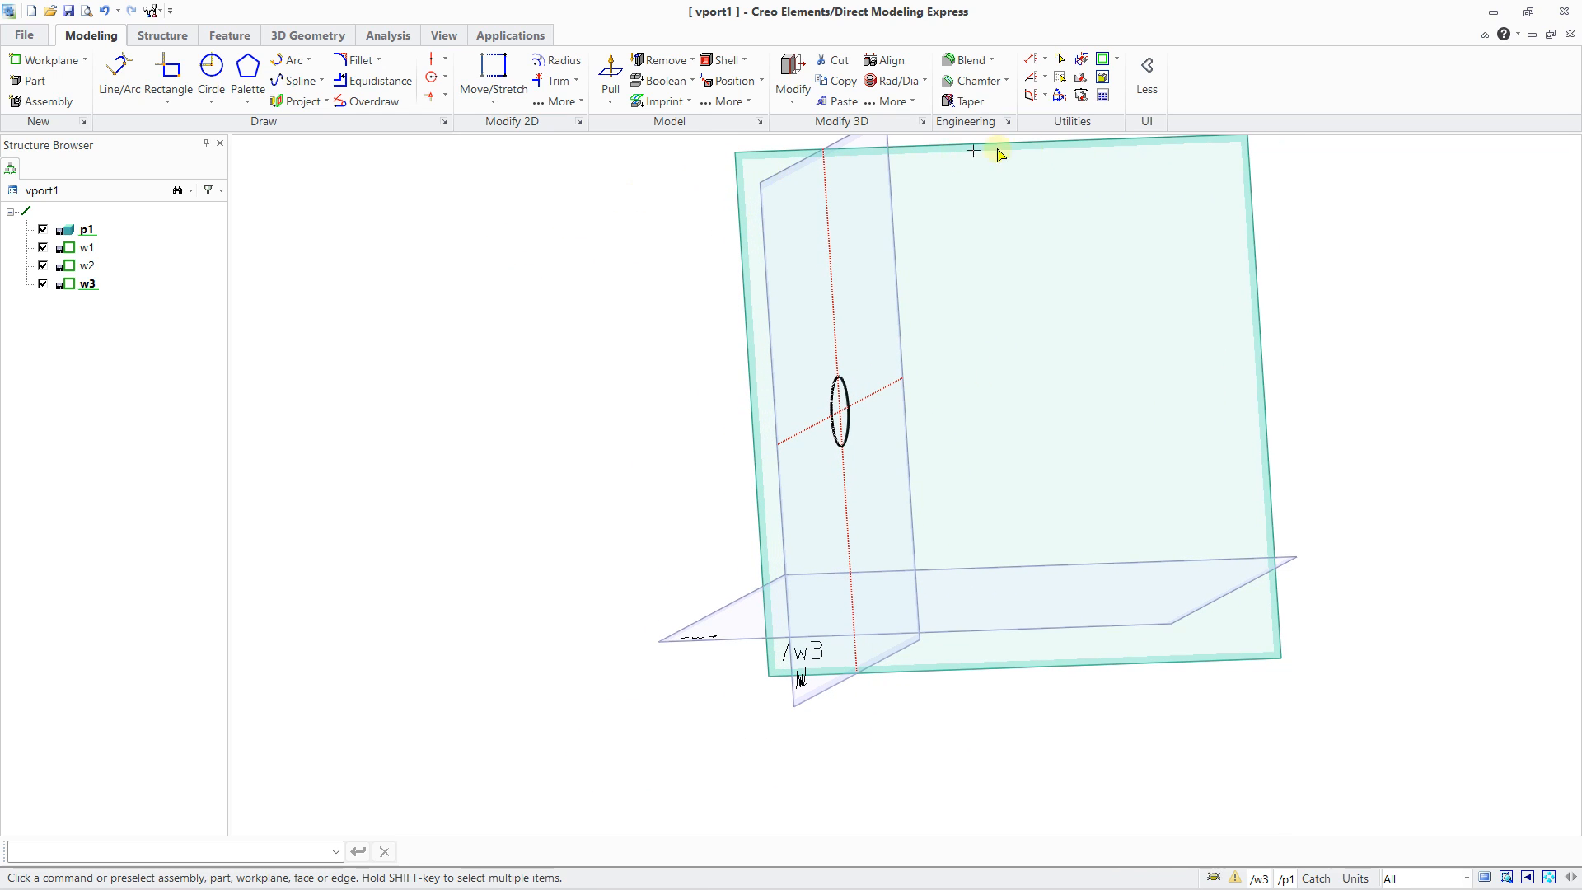
pyautogui.click(1102, 69)
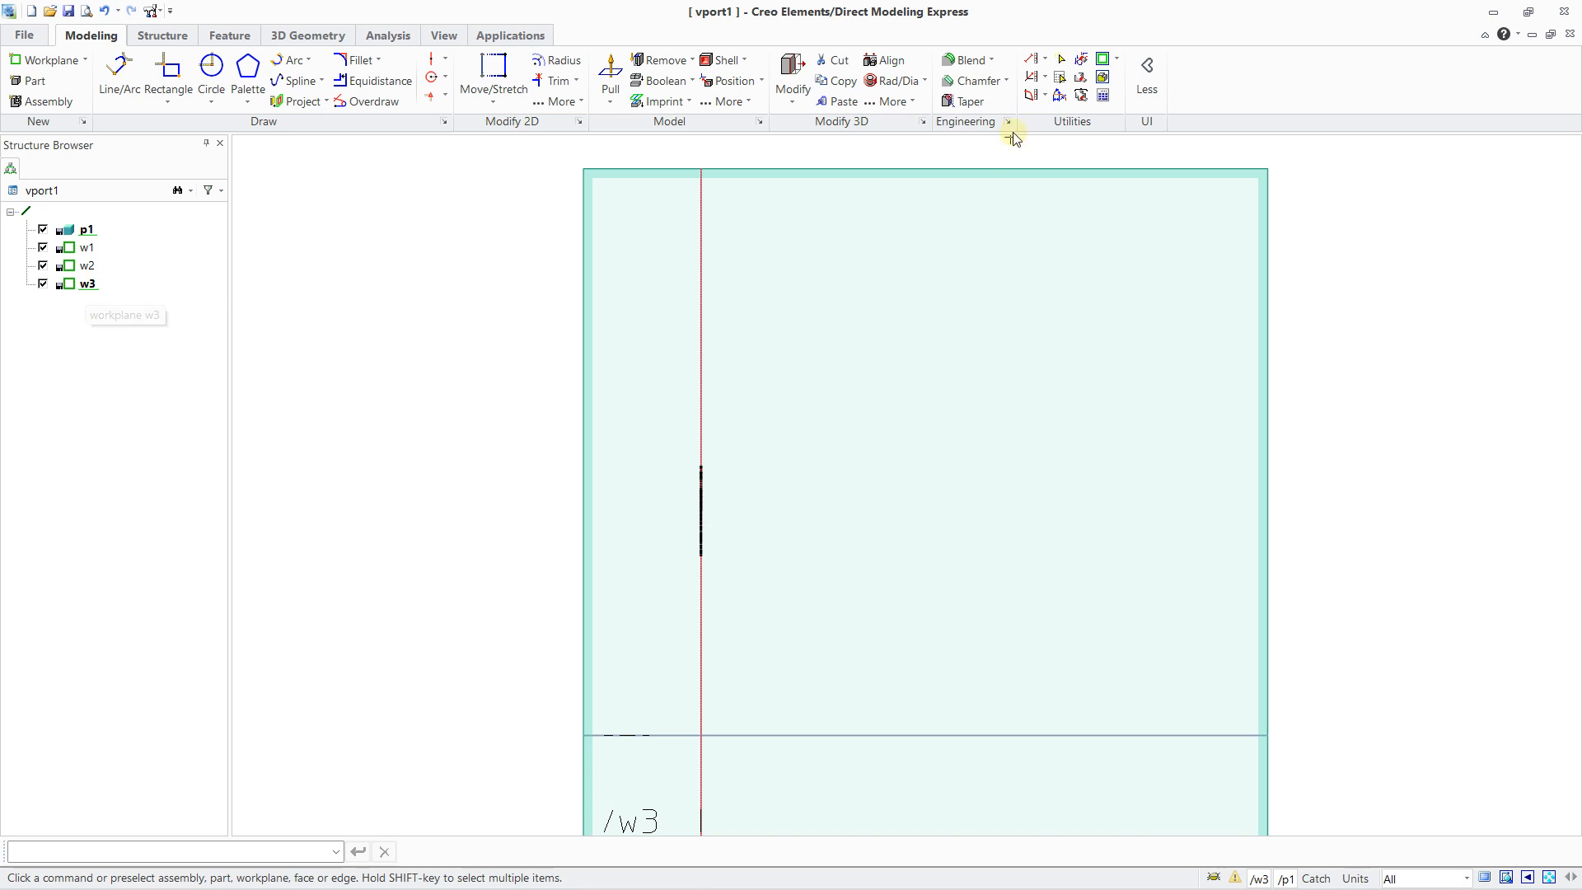
pyautogui.scroll(1, 825, 454)
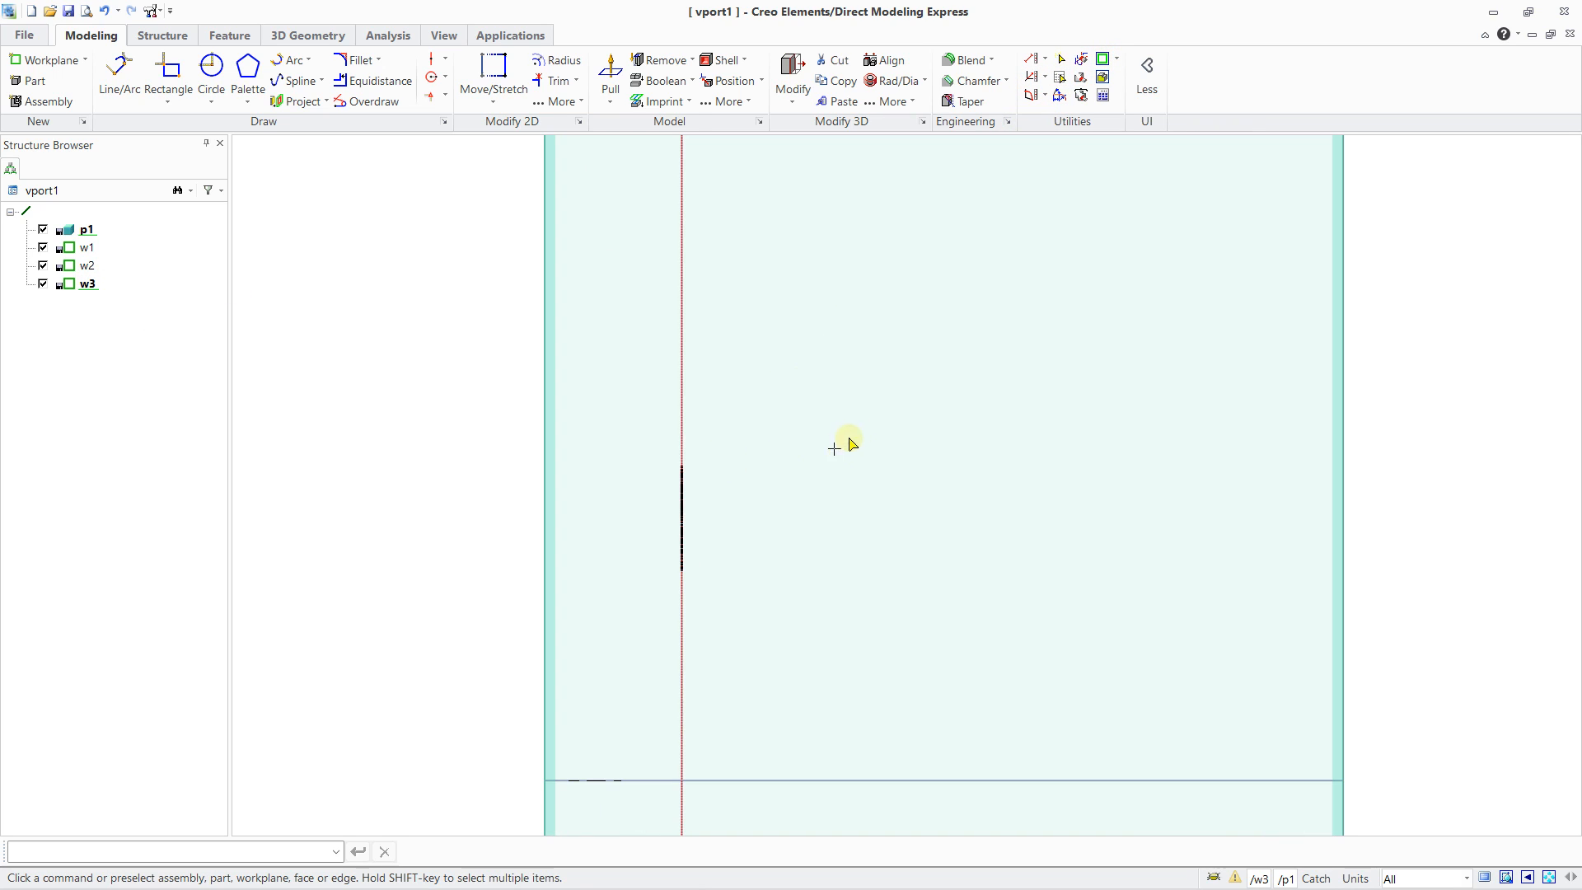
pyautogui.scroll(2, 898, 399)
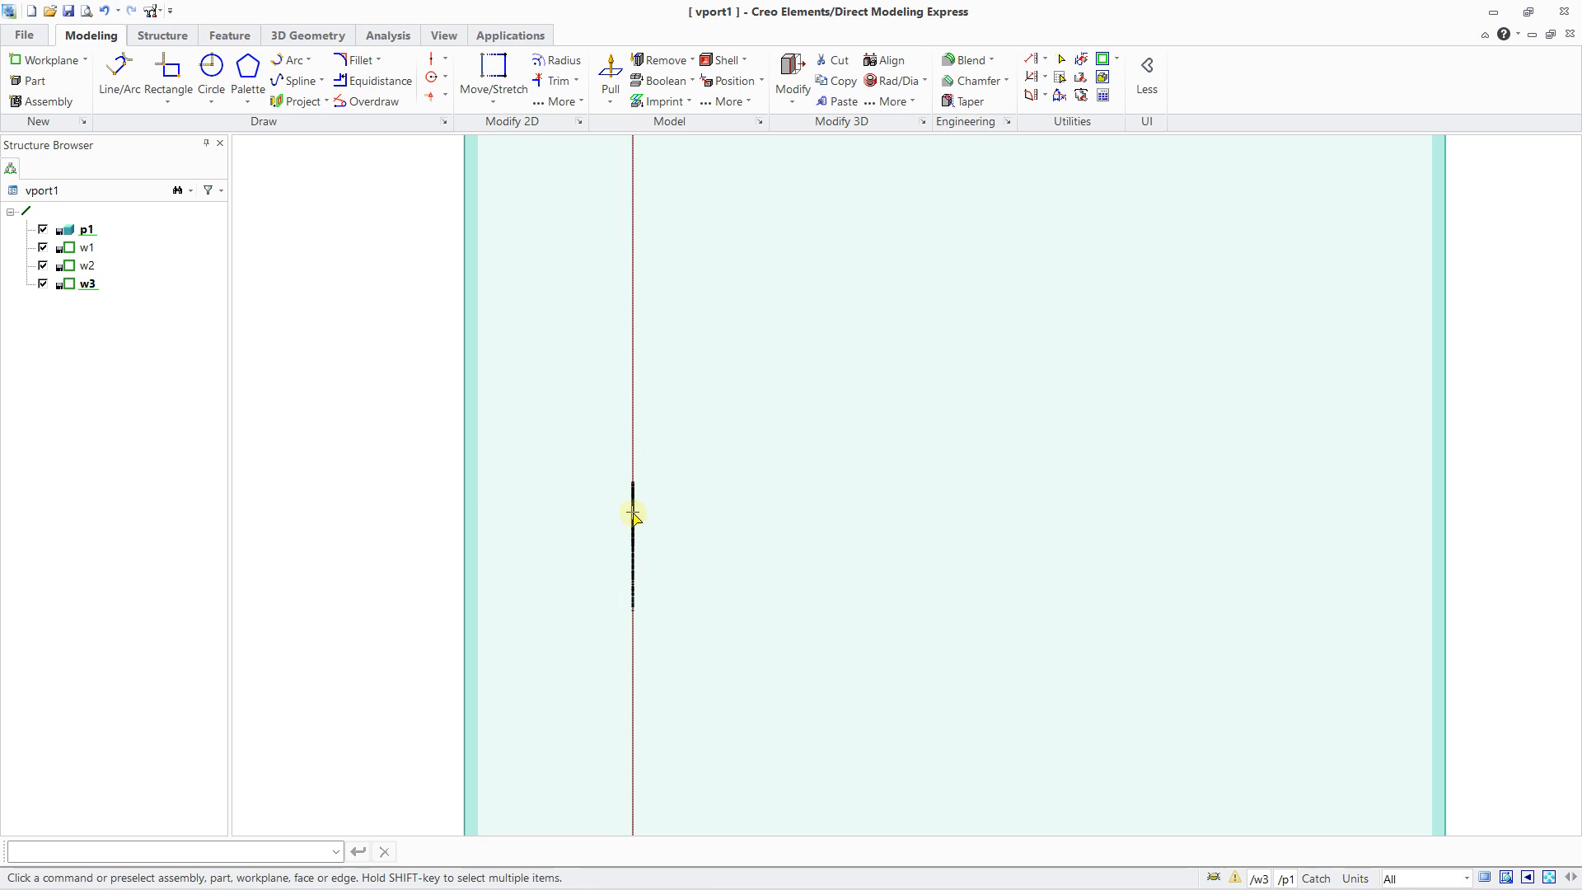
pyautogui.scroll(1, 634, 536)
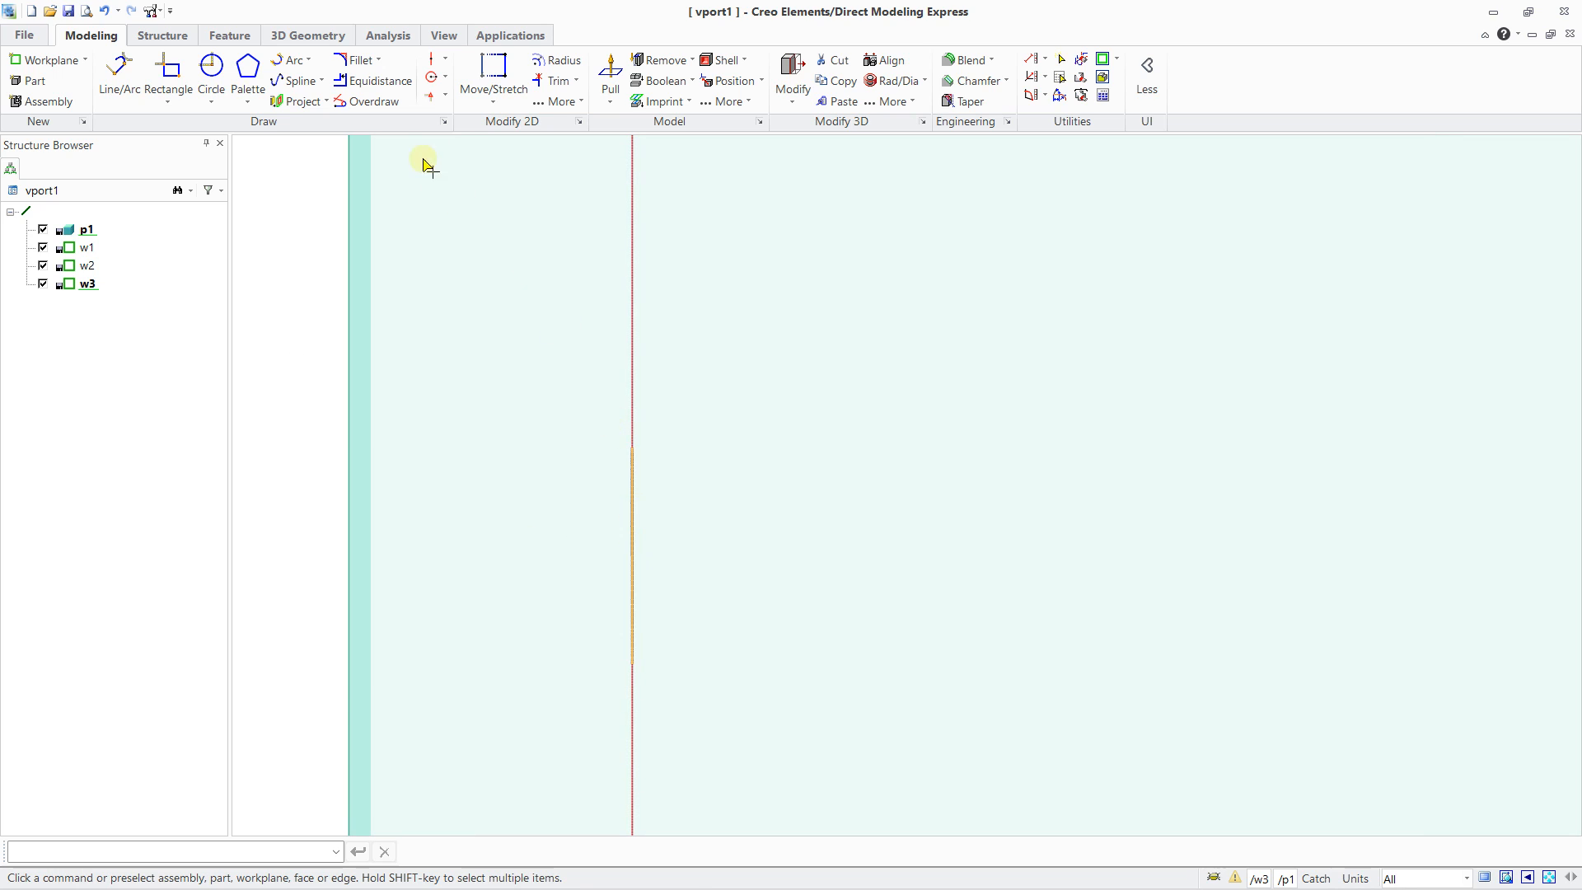
pyautogui.click(326, 103)
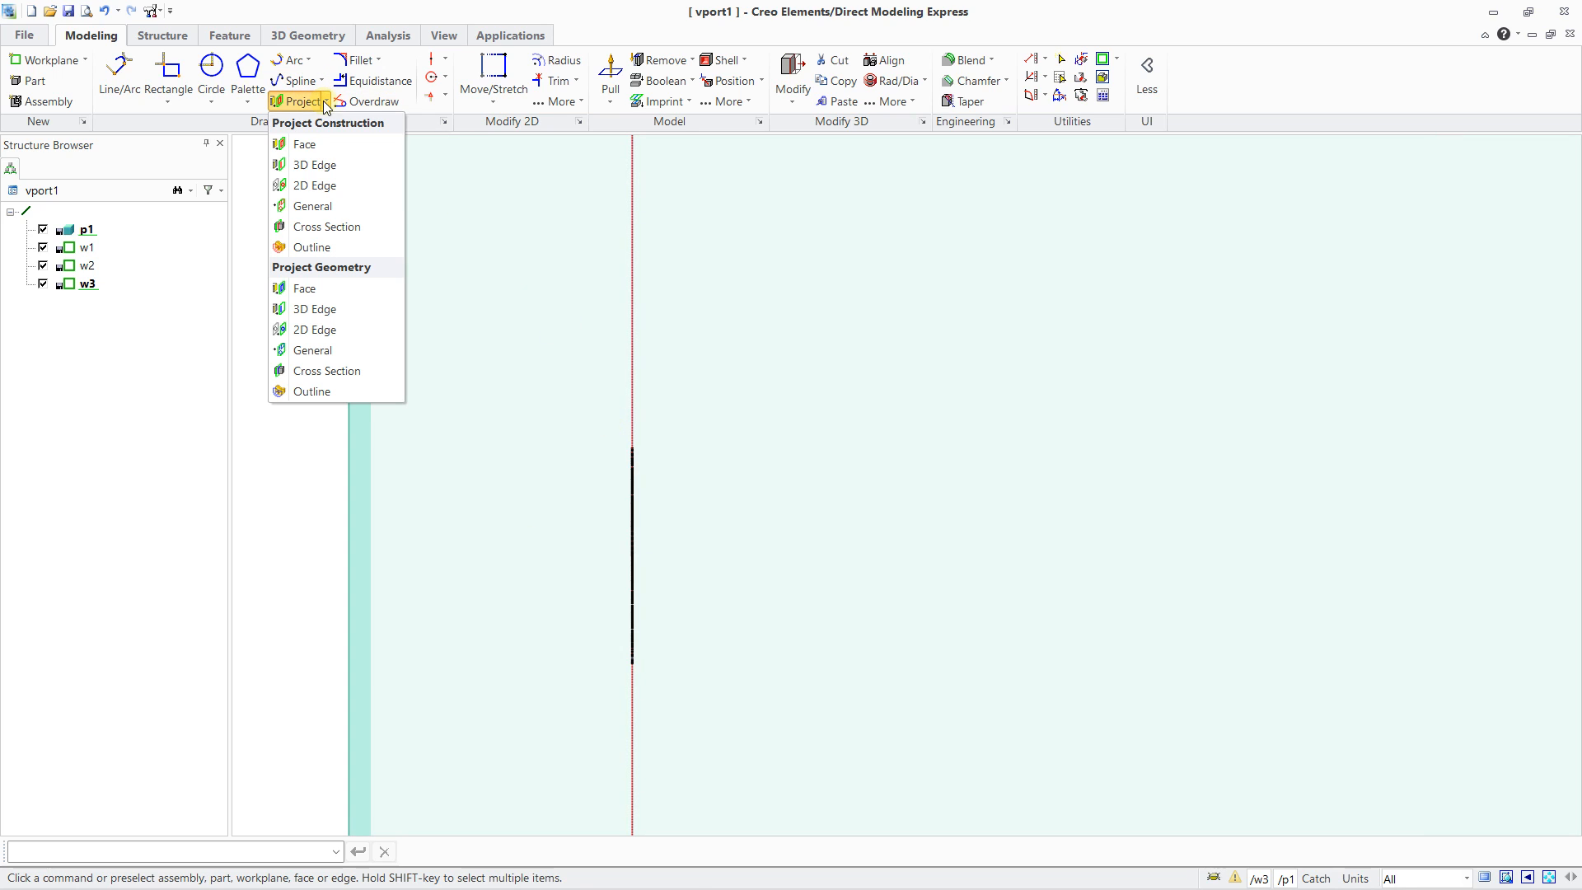
pyautogui.click(309, 206)
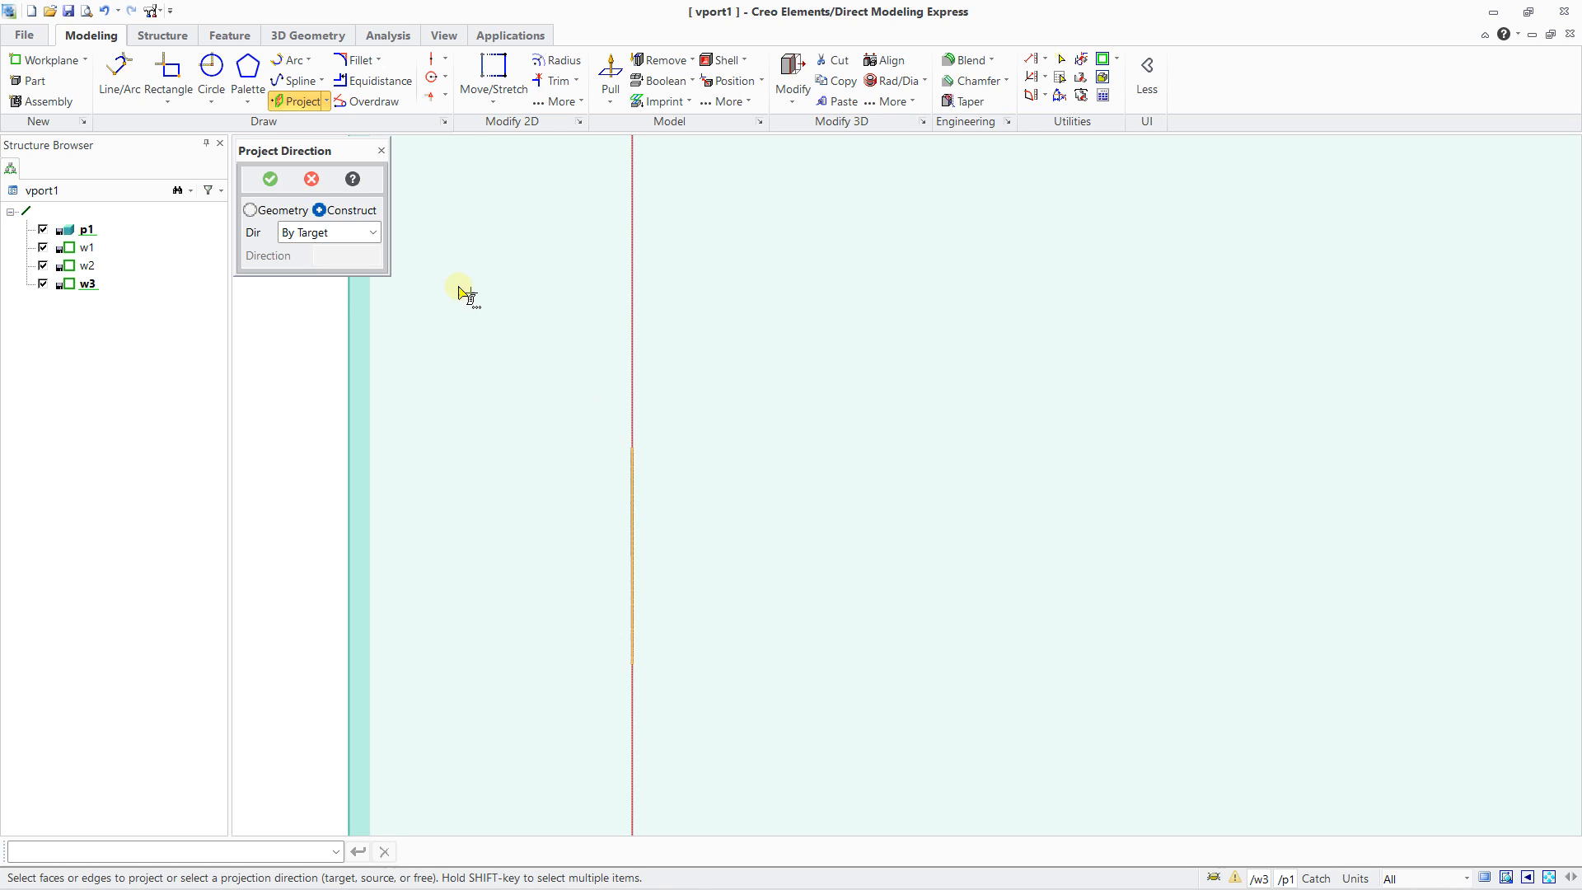
pyautogui.click(275, 182)
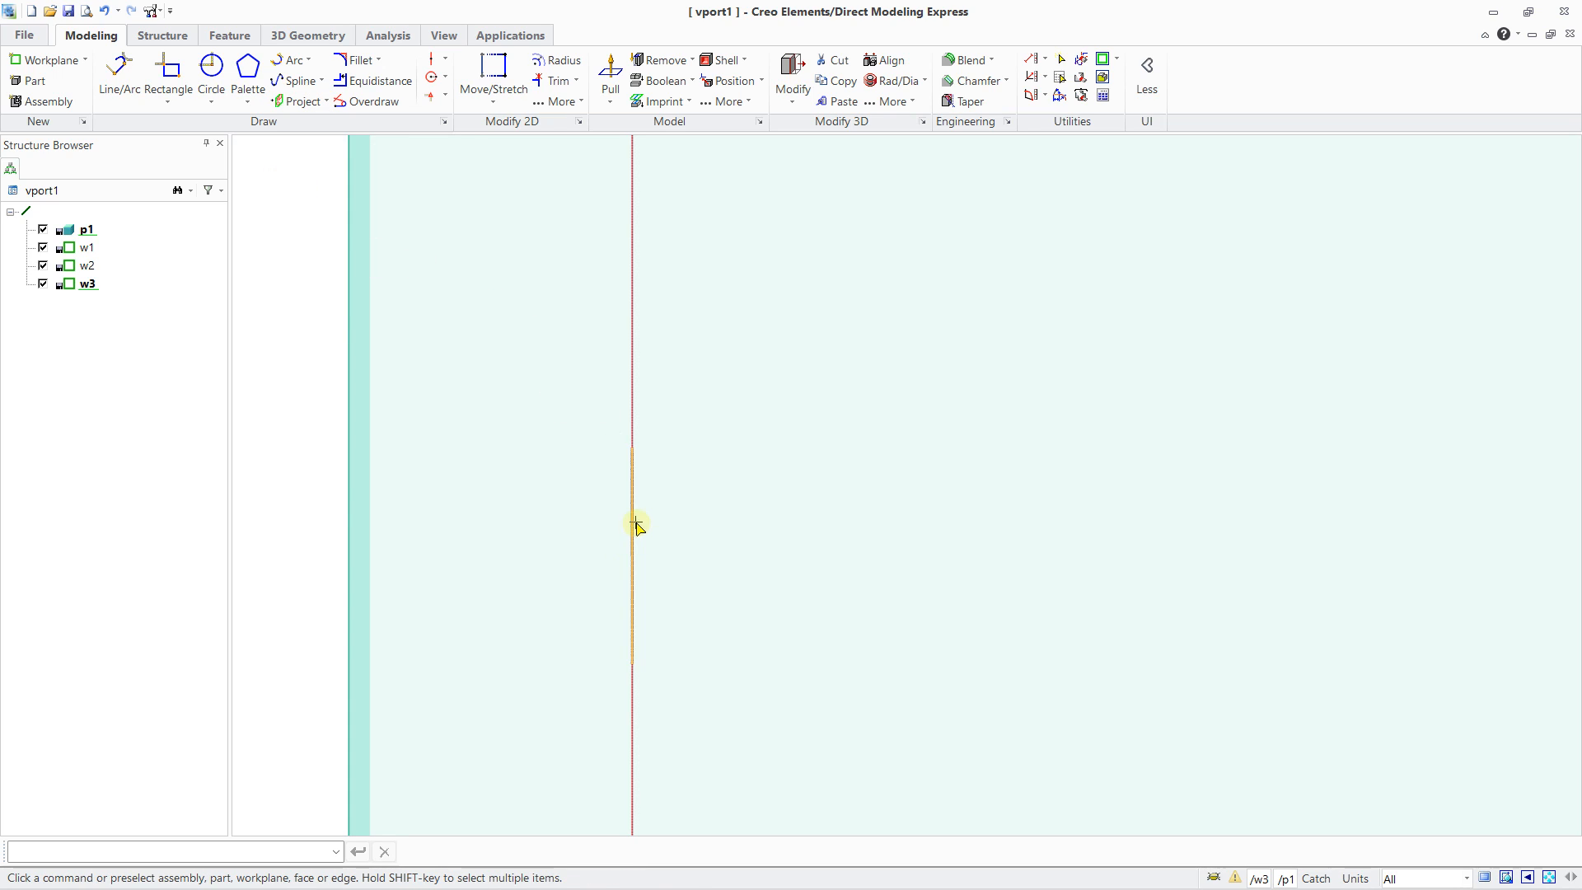
# Draw a horizontal line 250 long on workplane w3, starting at the centre of the profile circle.
pyautogui.click(118, 76)
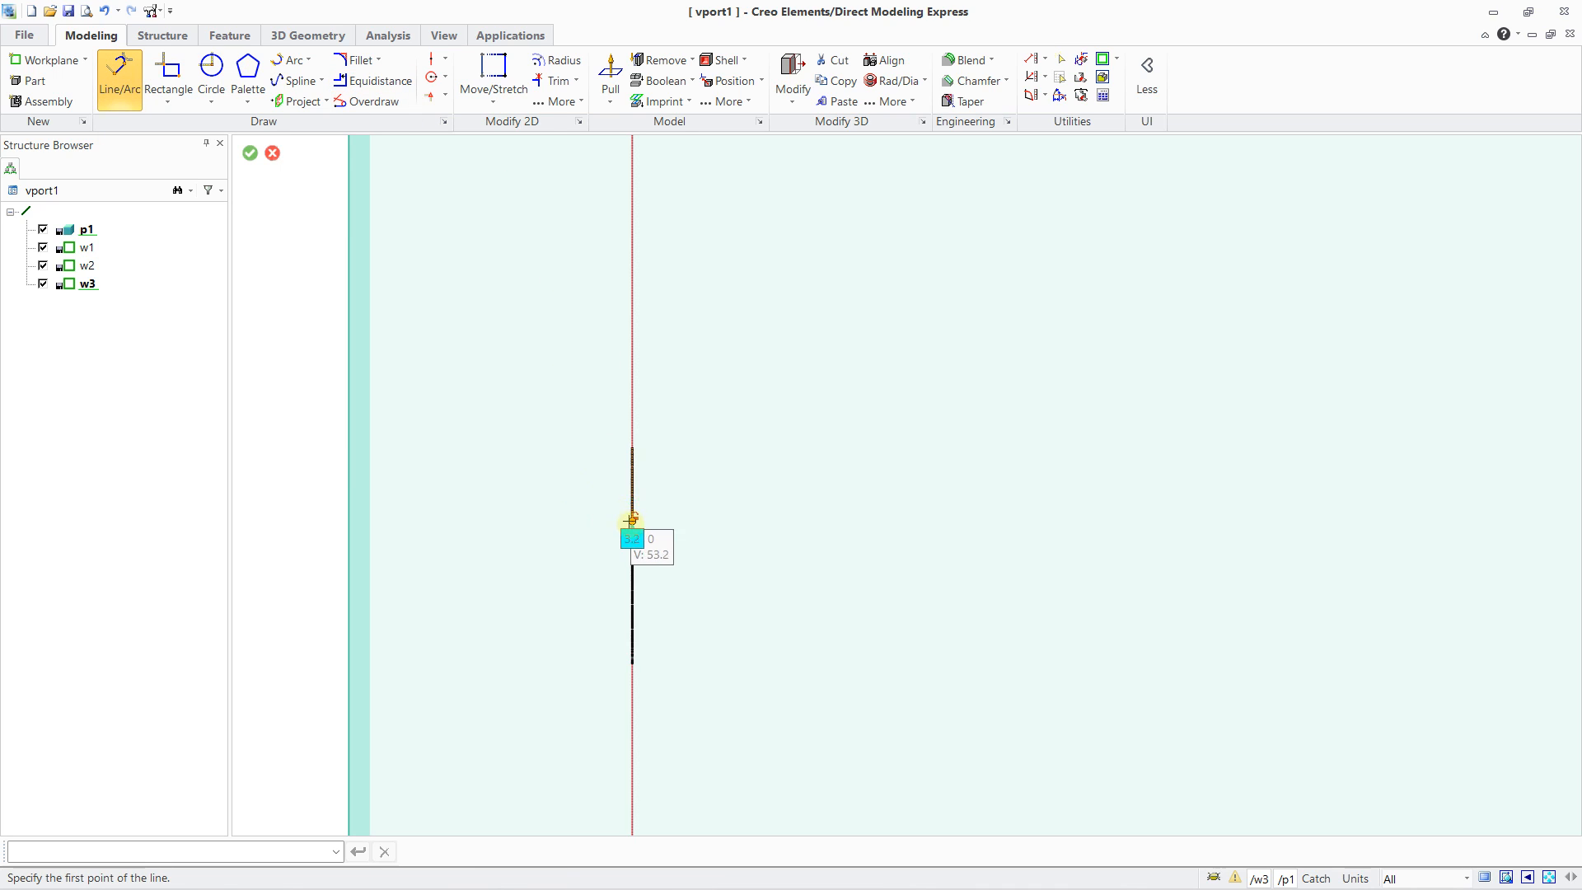
pyautogui.click(632, 554)
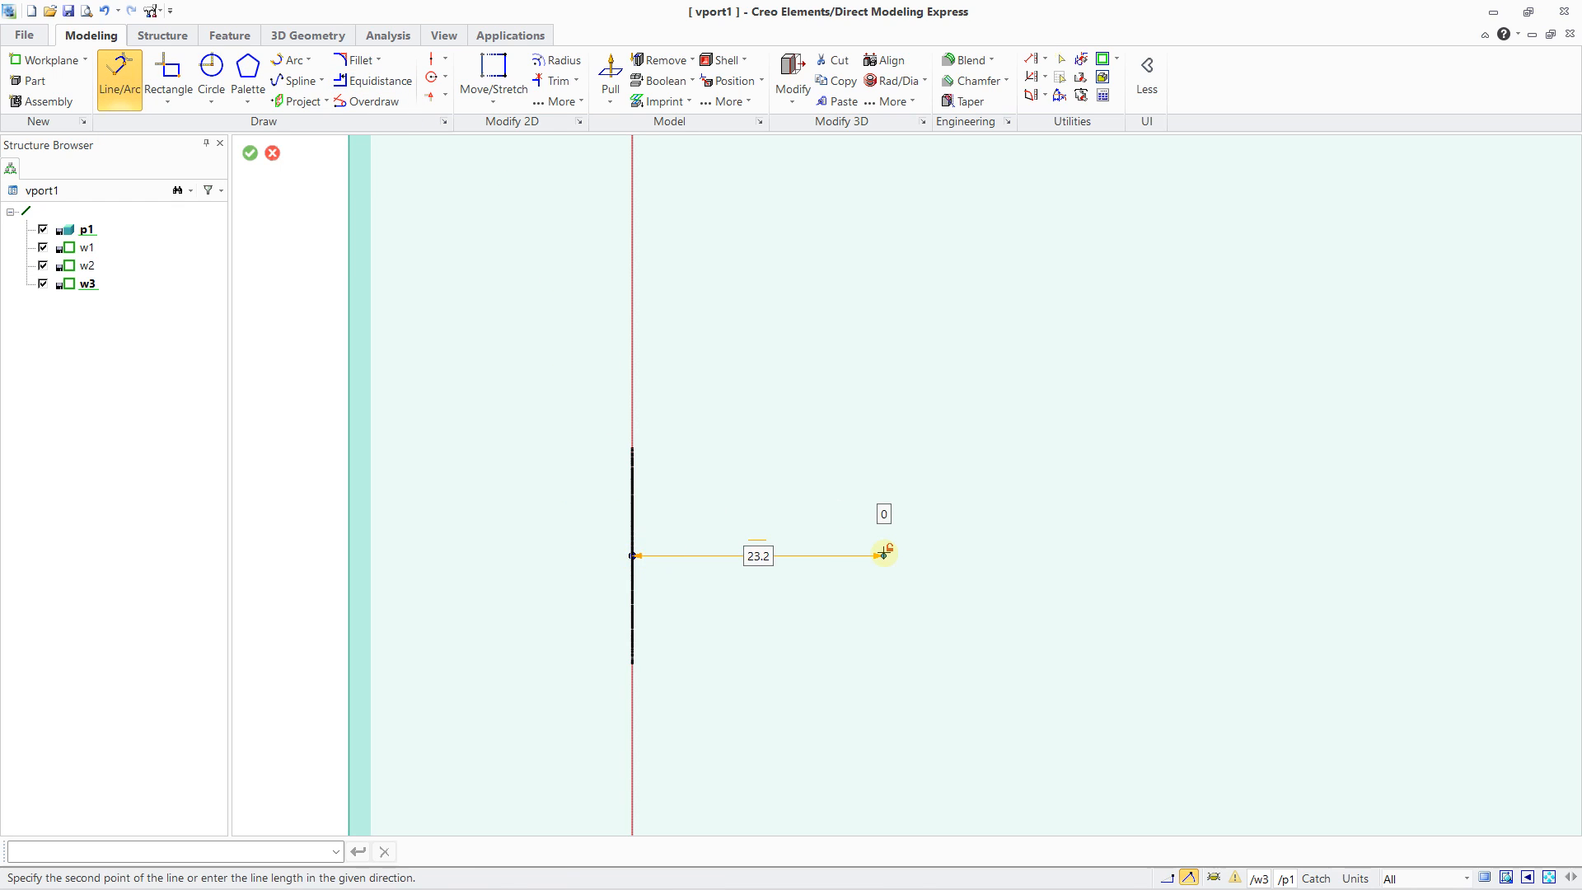
pyautogui.scroll(-4, 882, 551)
pyautogui.scroll(-3, 1119, 547)
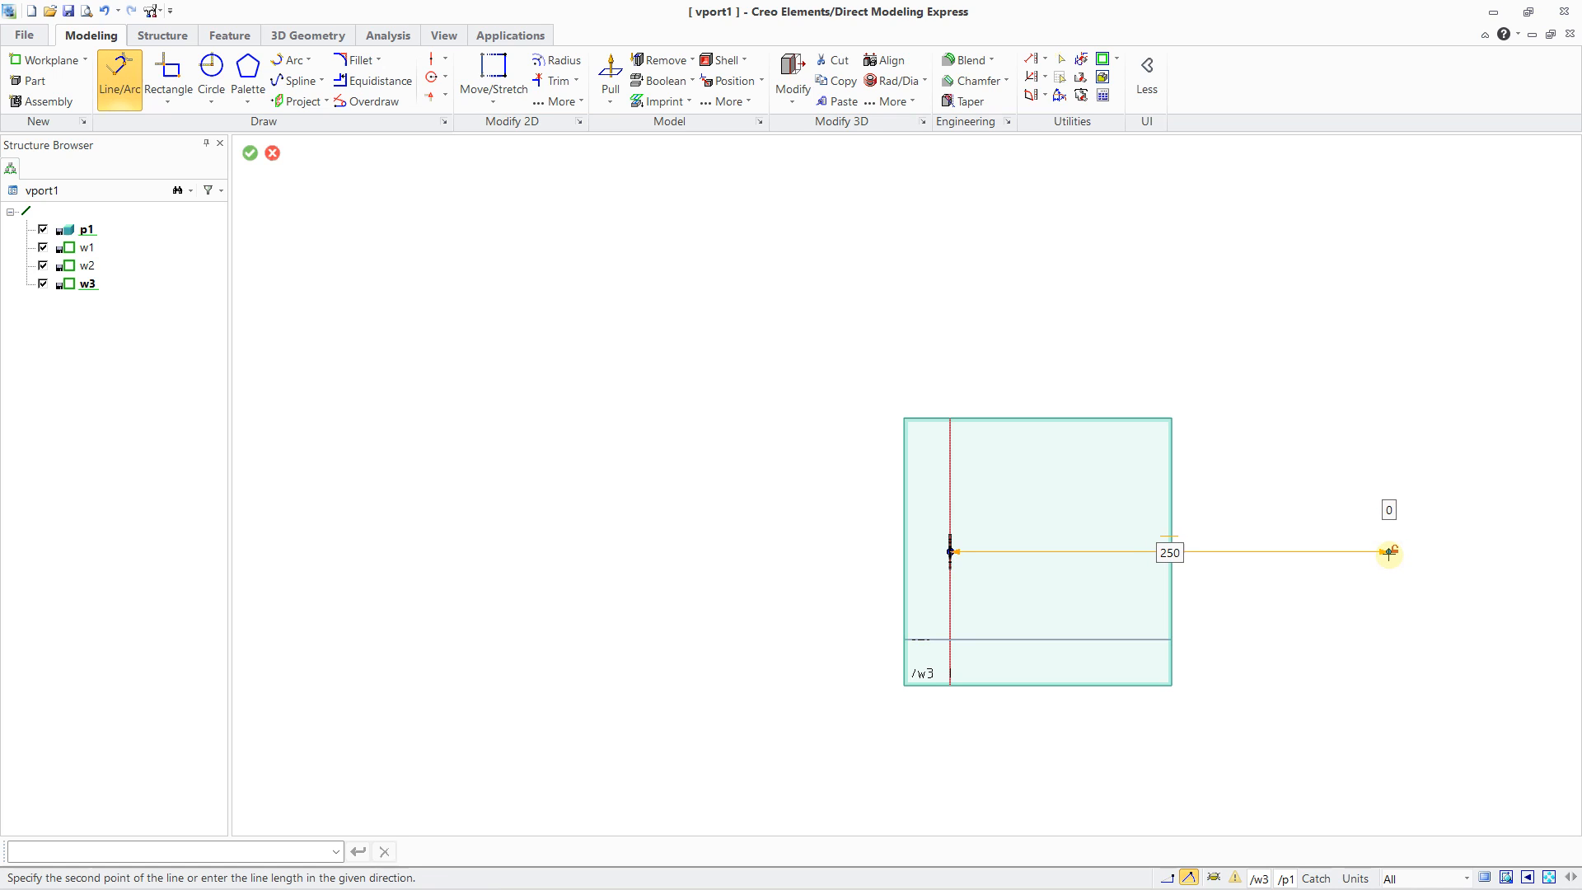
pyautogui.click(1390, 553)
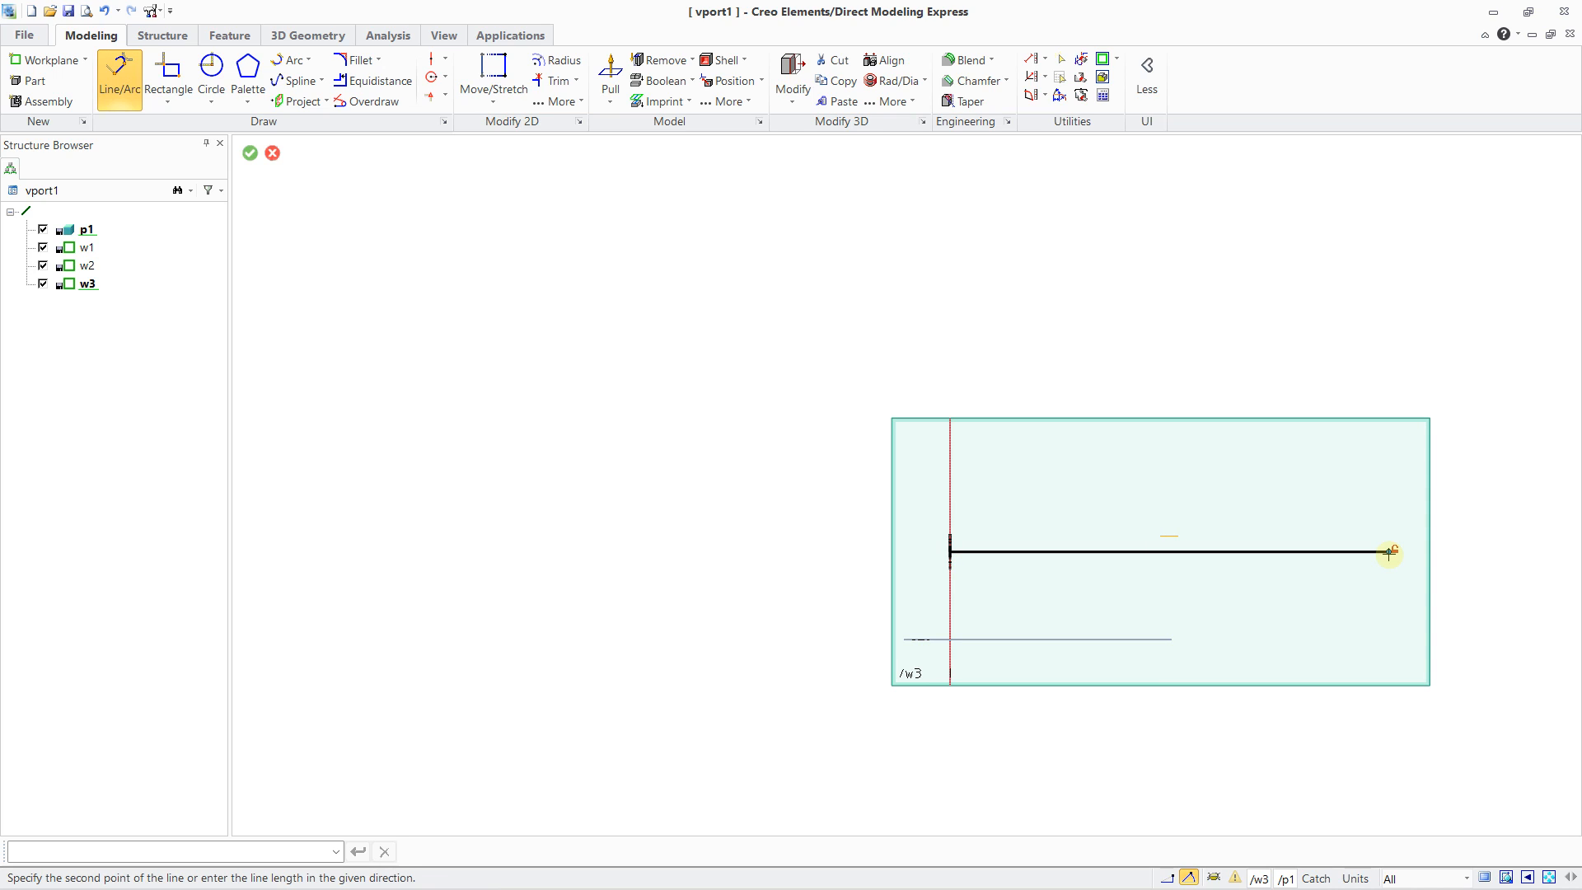
pyautogui.scroll(2, 1389, 553)
pyautogui.scroll(-3, 1390, 553)
pyautogui.moveTo(1389, 520); pyautogui.dragTo(982, 478, button='middle')
pyautogui.scroll(1, 983, 477)
pyautogui.middleClick(982, 477)
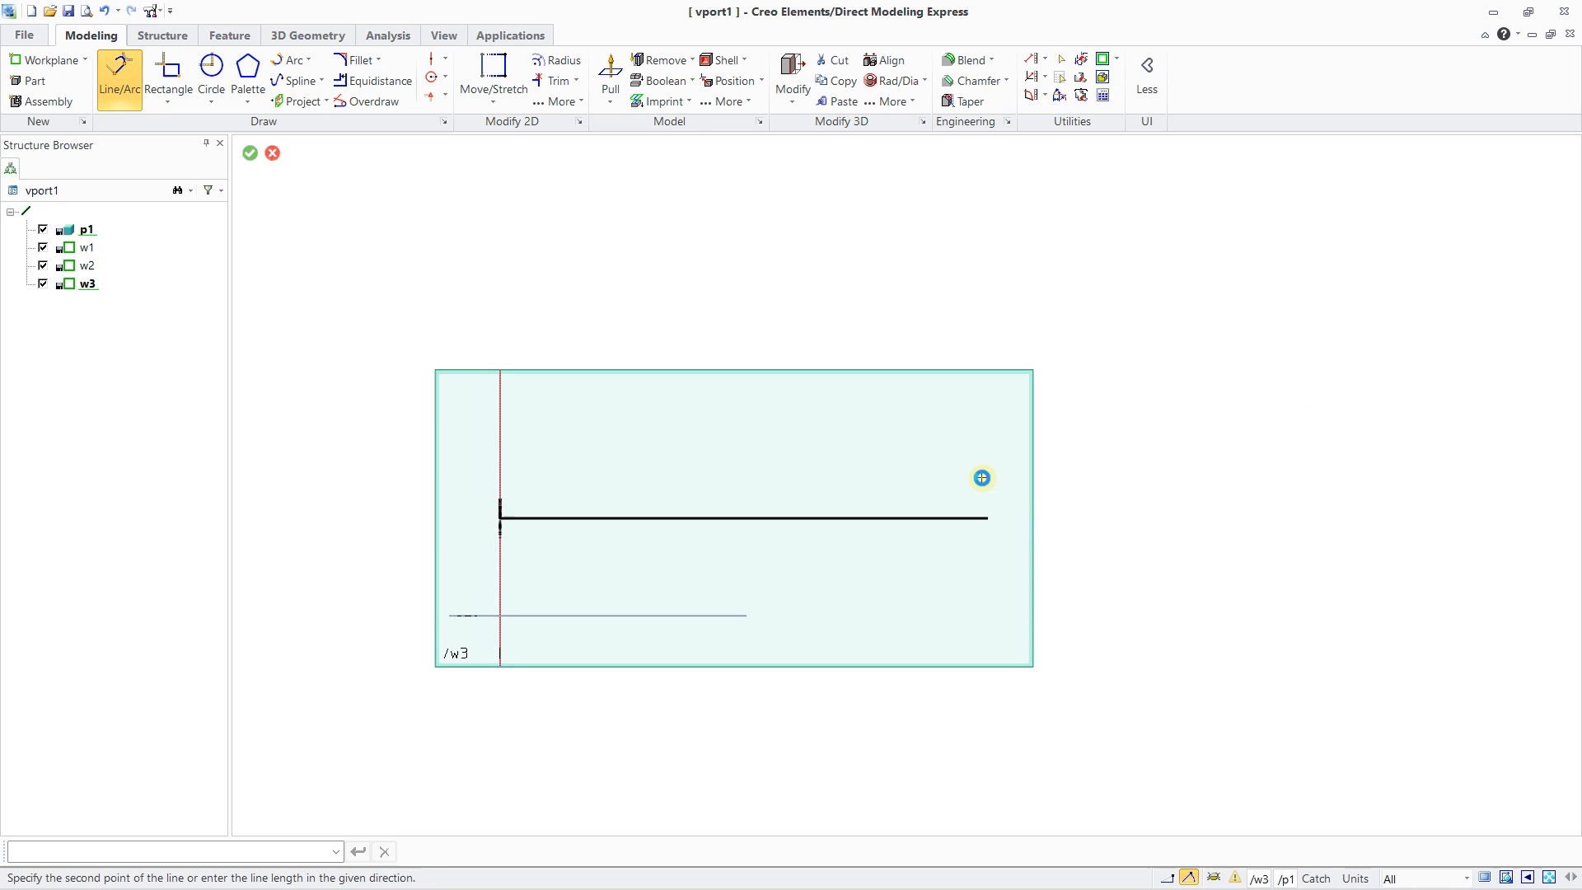
# Draw a circle of radius 50 on workplane w3, centred on the free end of the horizontal line.
pyautogui.click(215, 76)
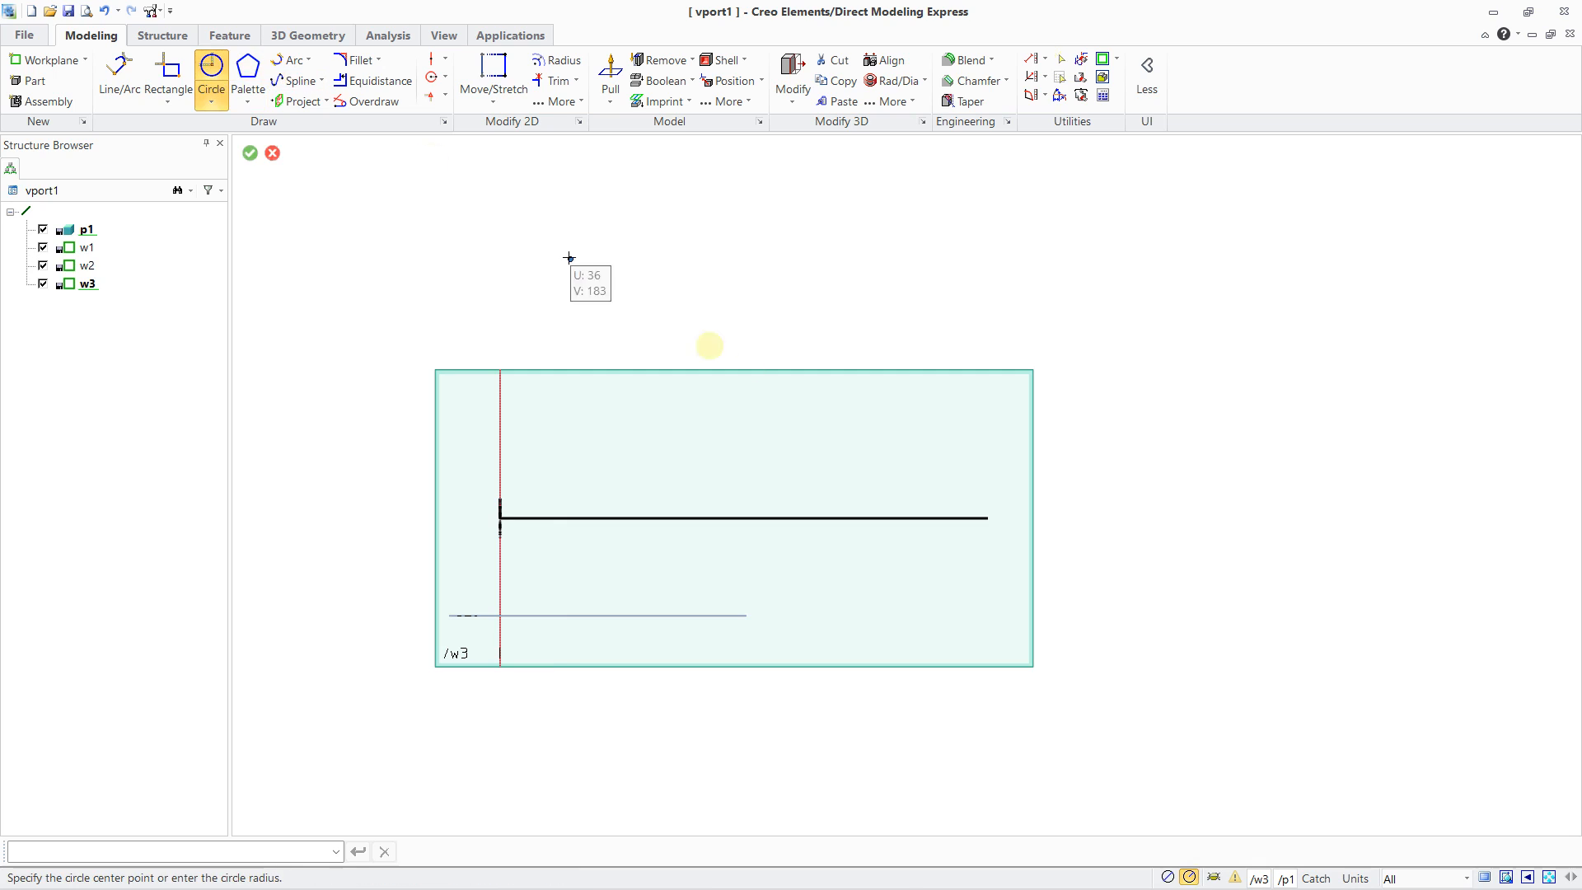
pyautogui.click(988, 518)
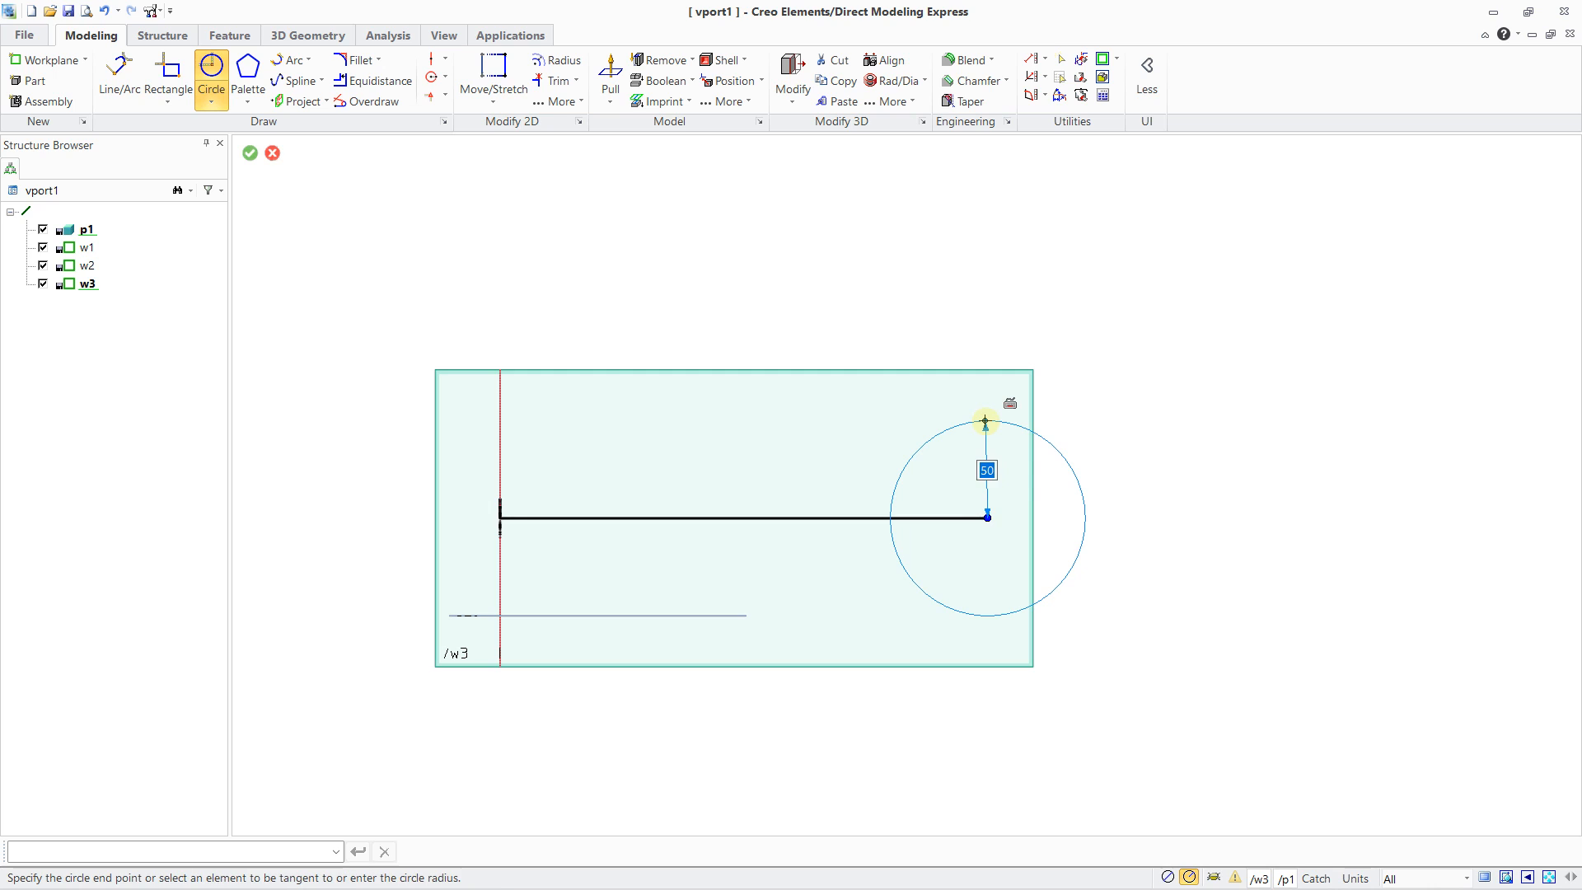
pyautogui.click(985, 421)
pyautogui.scroll(3, 961, 480)
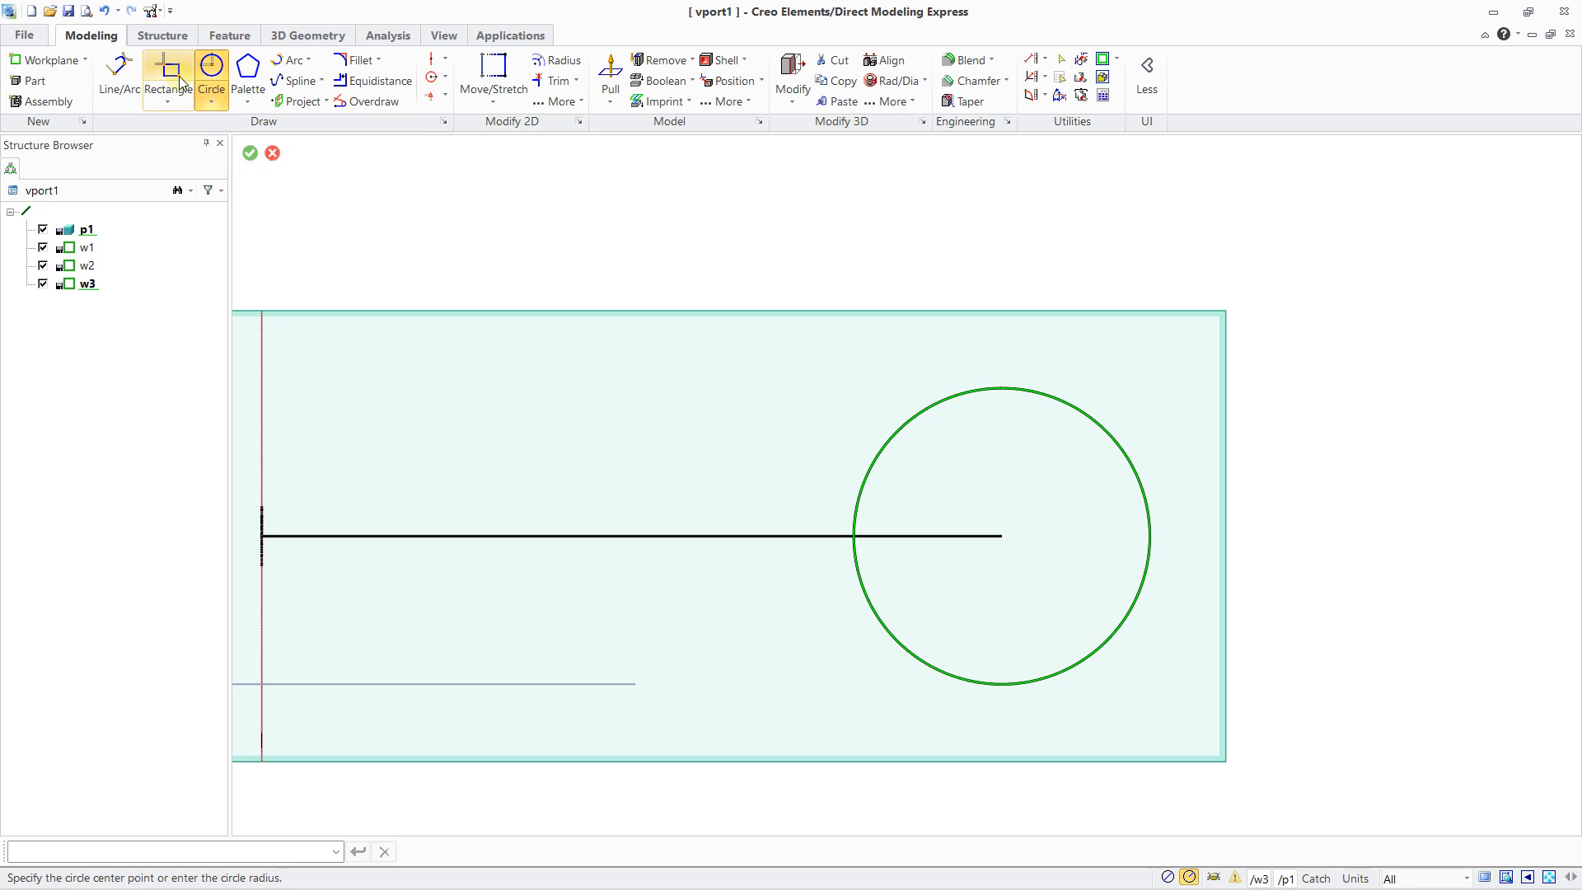
# Draw a vertical line from the large circle's centre up to its topmost point.
pyautogui.click(119, 76)
pyautogui.click(1003, 536)
pyautogui.click(1002, 388)
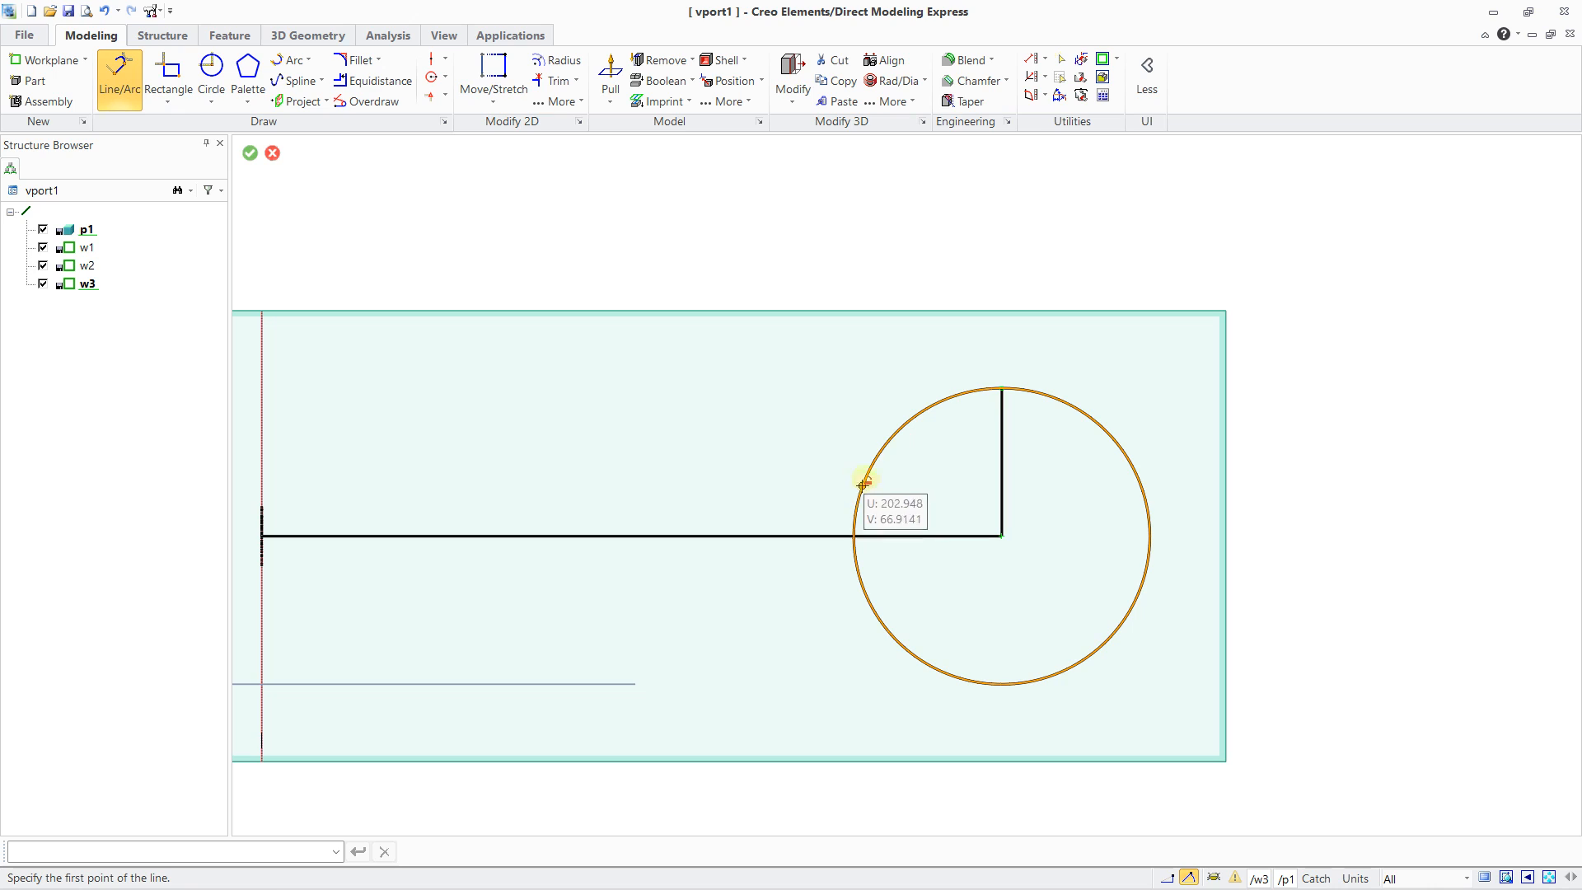
pyautogui.press('Escape')
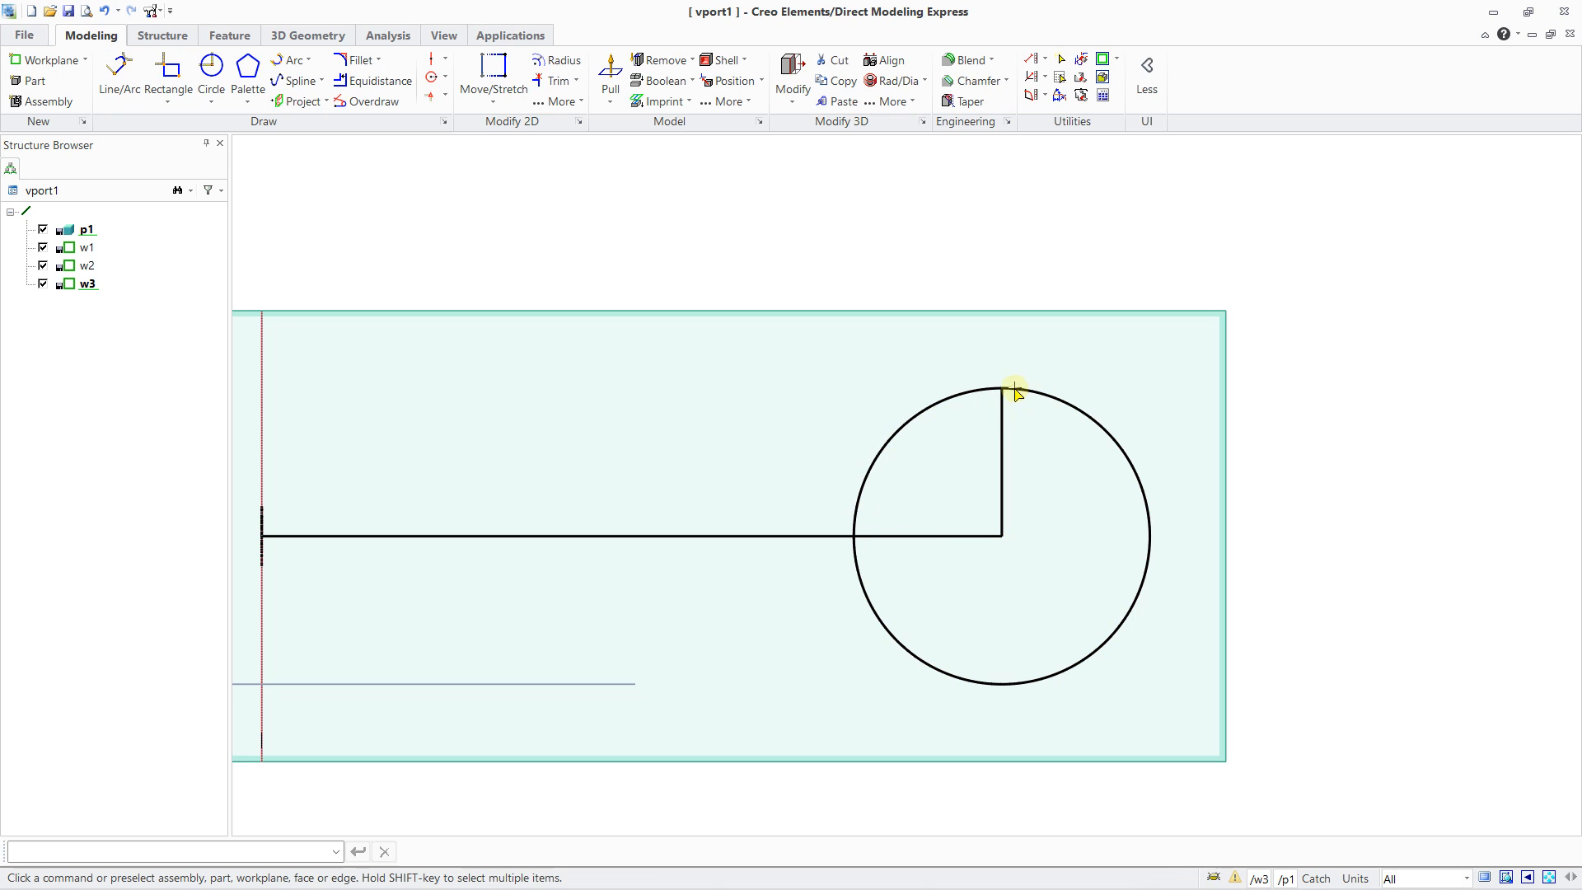
# Trim away the large circle's upper-left quarter, the horizontal line's portion inside it and the vertical radius line.
pyautogui.click(576, 81)
pyautogui.click(571, 145)
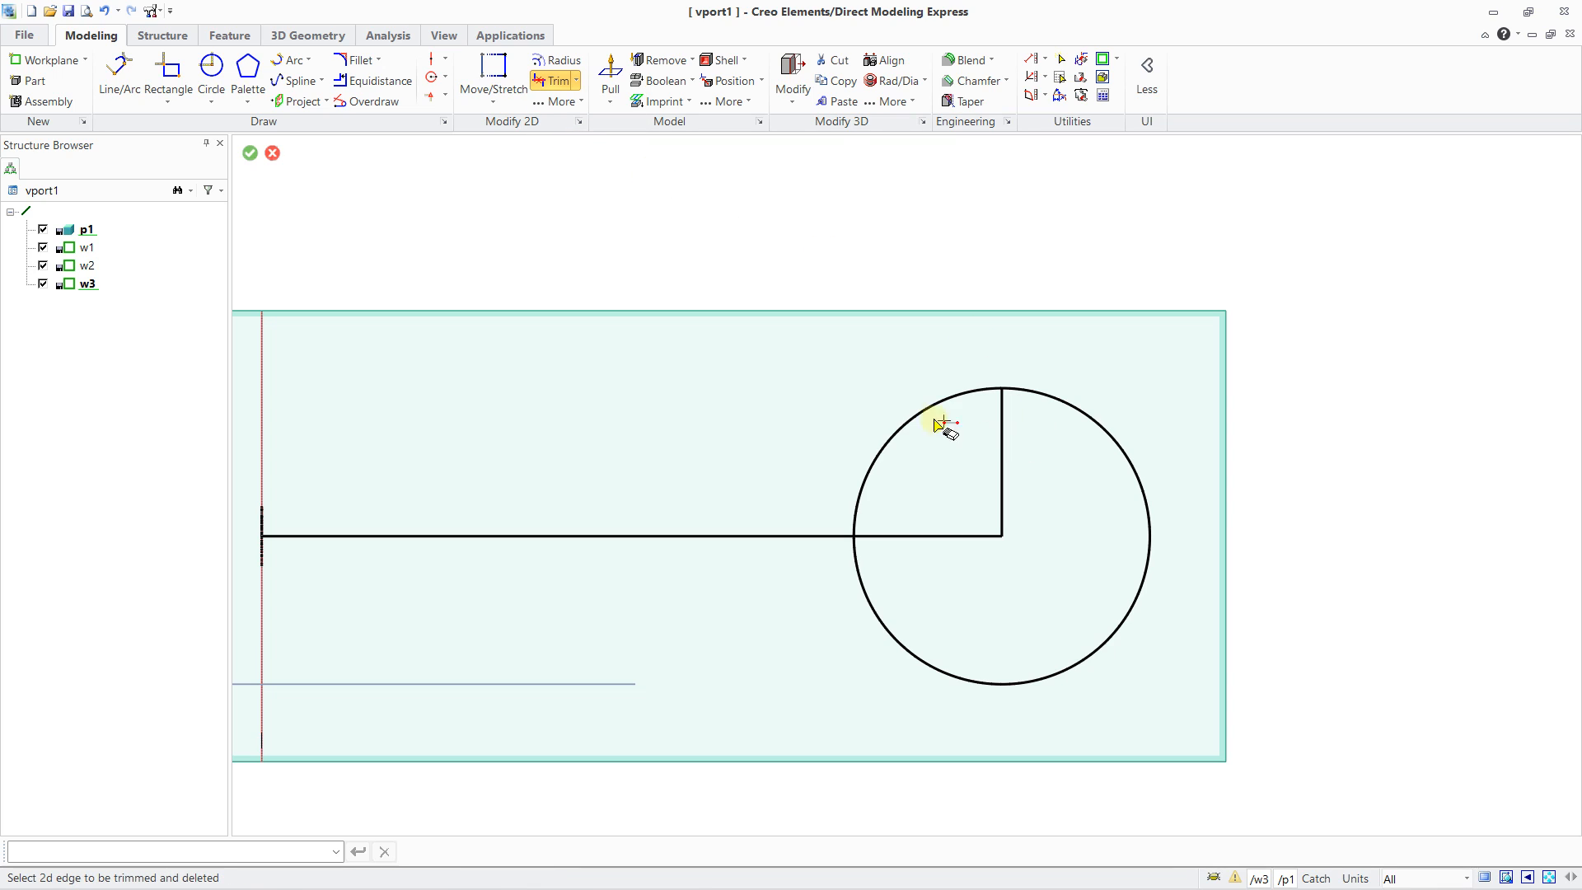
pyautogui.click(897, 432)
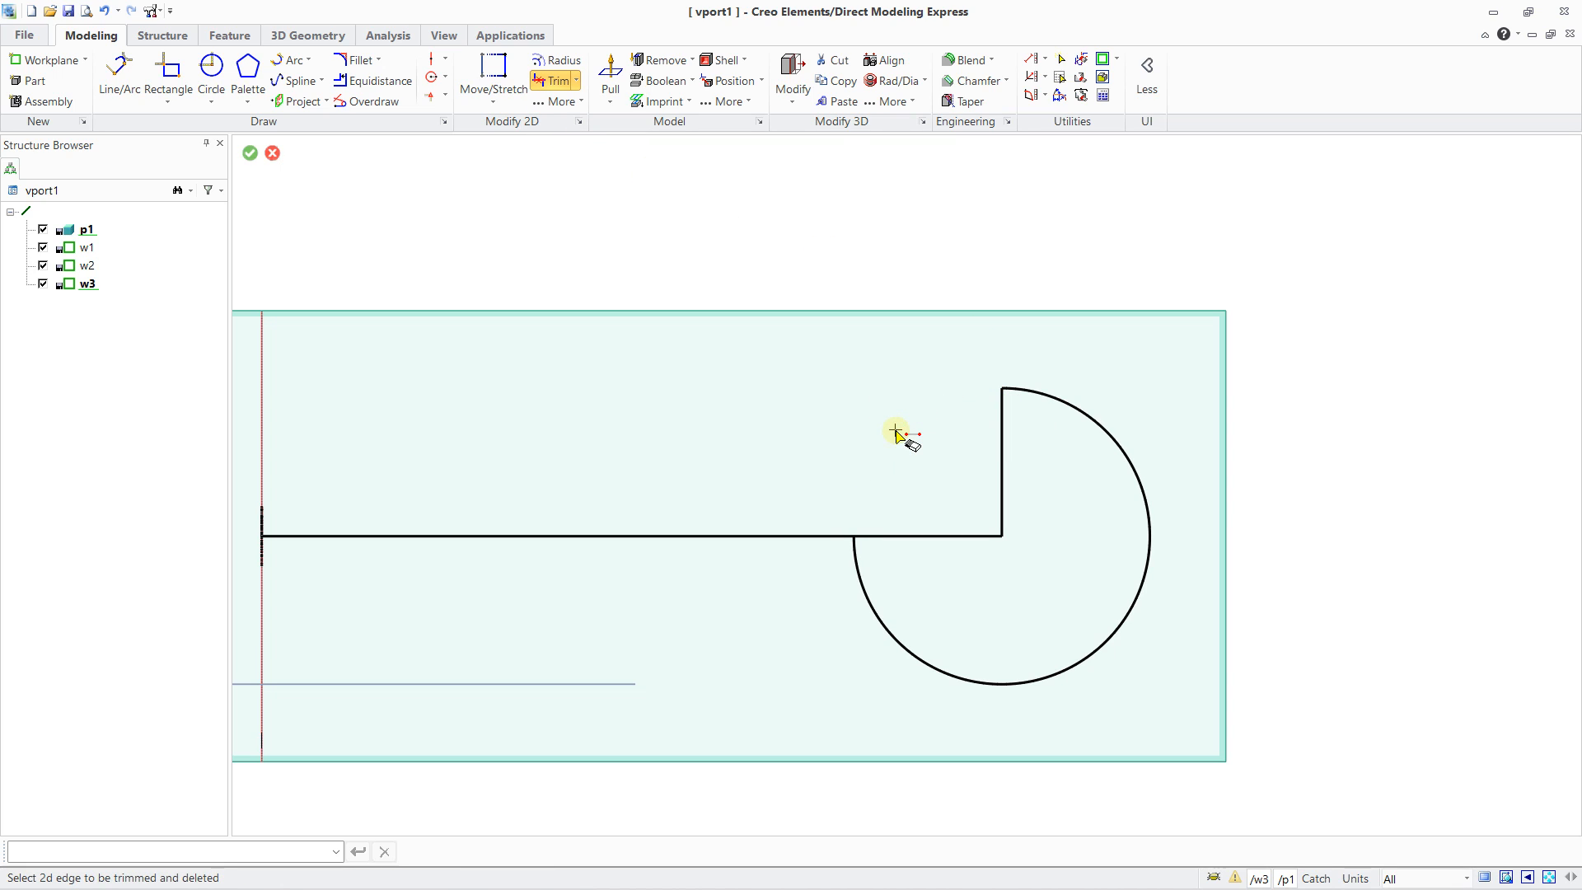
pyautogui.click(901, 536)
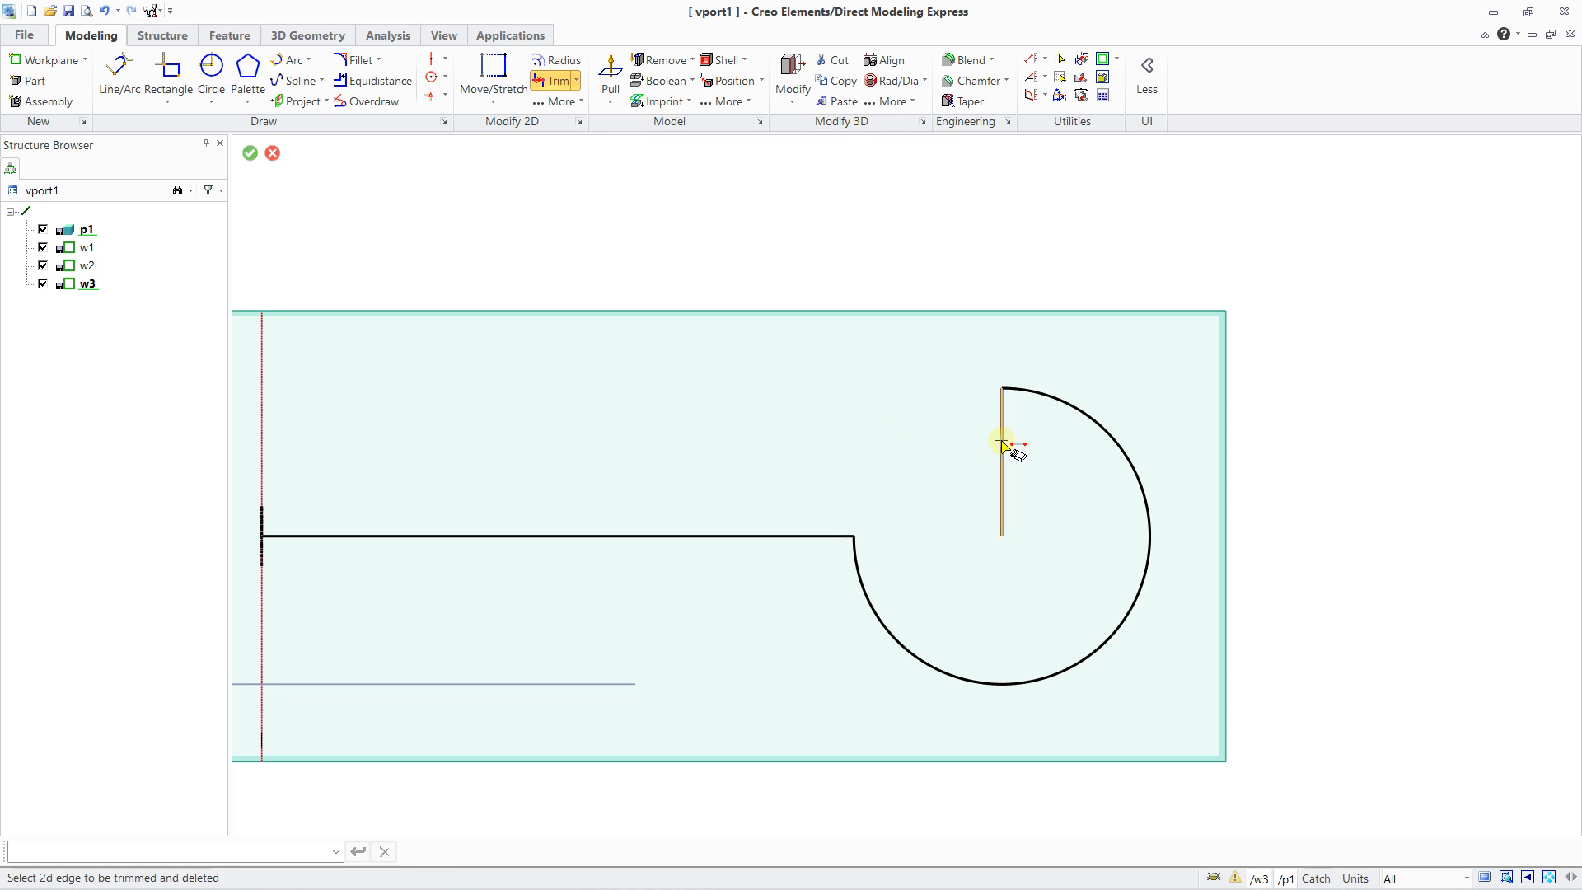
pyautogui.scroll(-1, 1006, 476)
pyautogui.scroll(1, 870, 504)
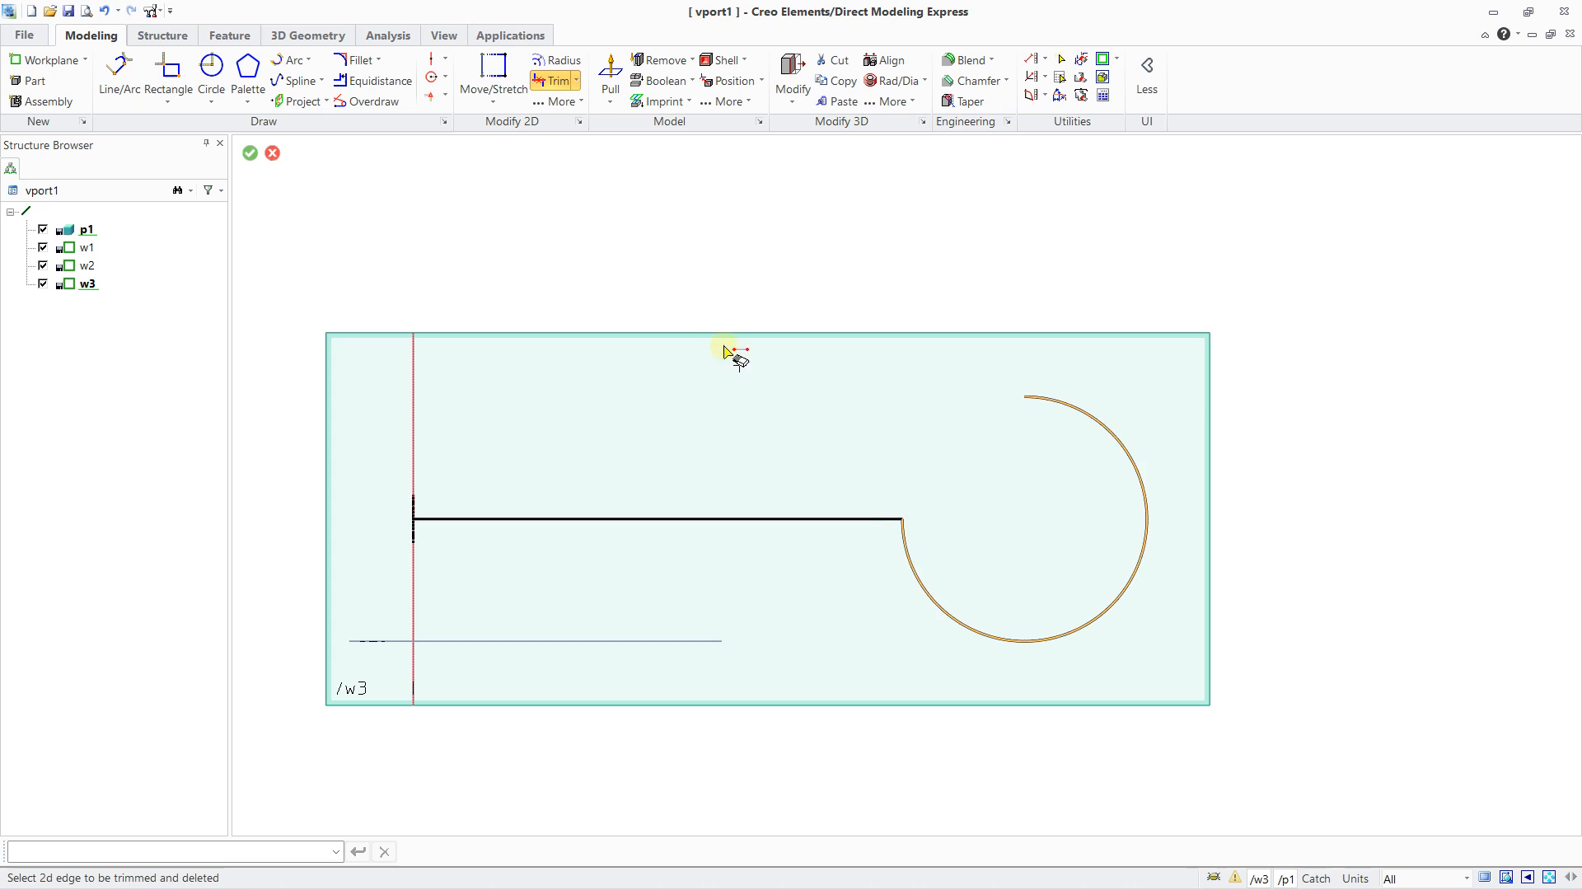
# Fillet the corner between the horizontal line and the large arc with a radius of 30.
pyautogui.click(363, 63)
pyautogui.click(311, 179)
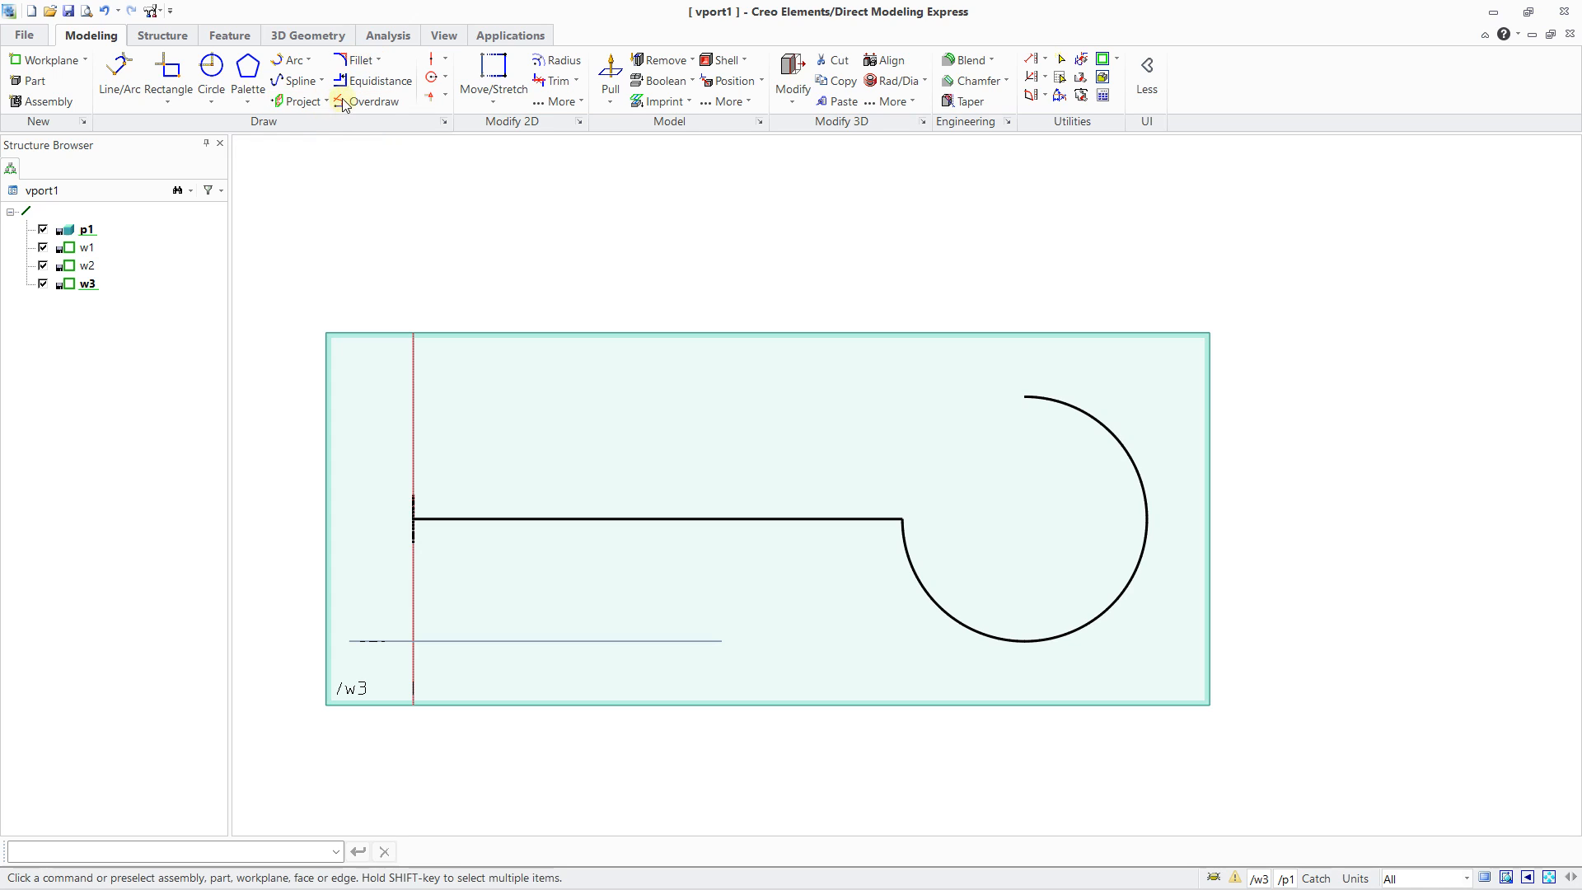
pyautogui.click(355, 66)
pyautogui.click(743, 518)
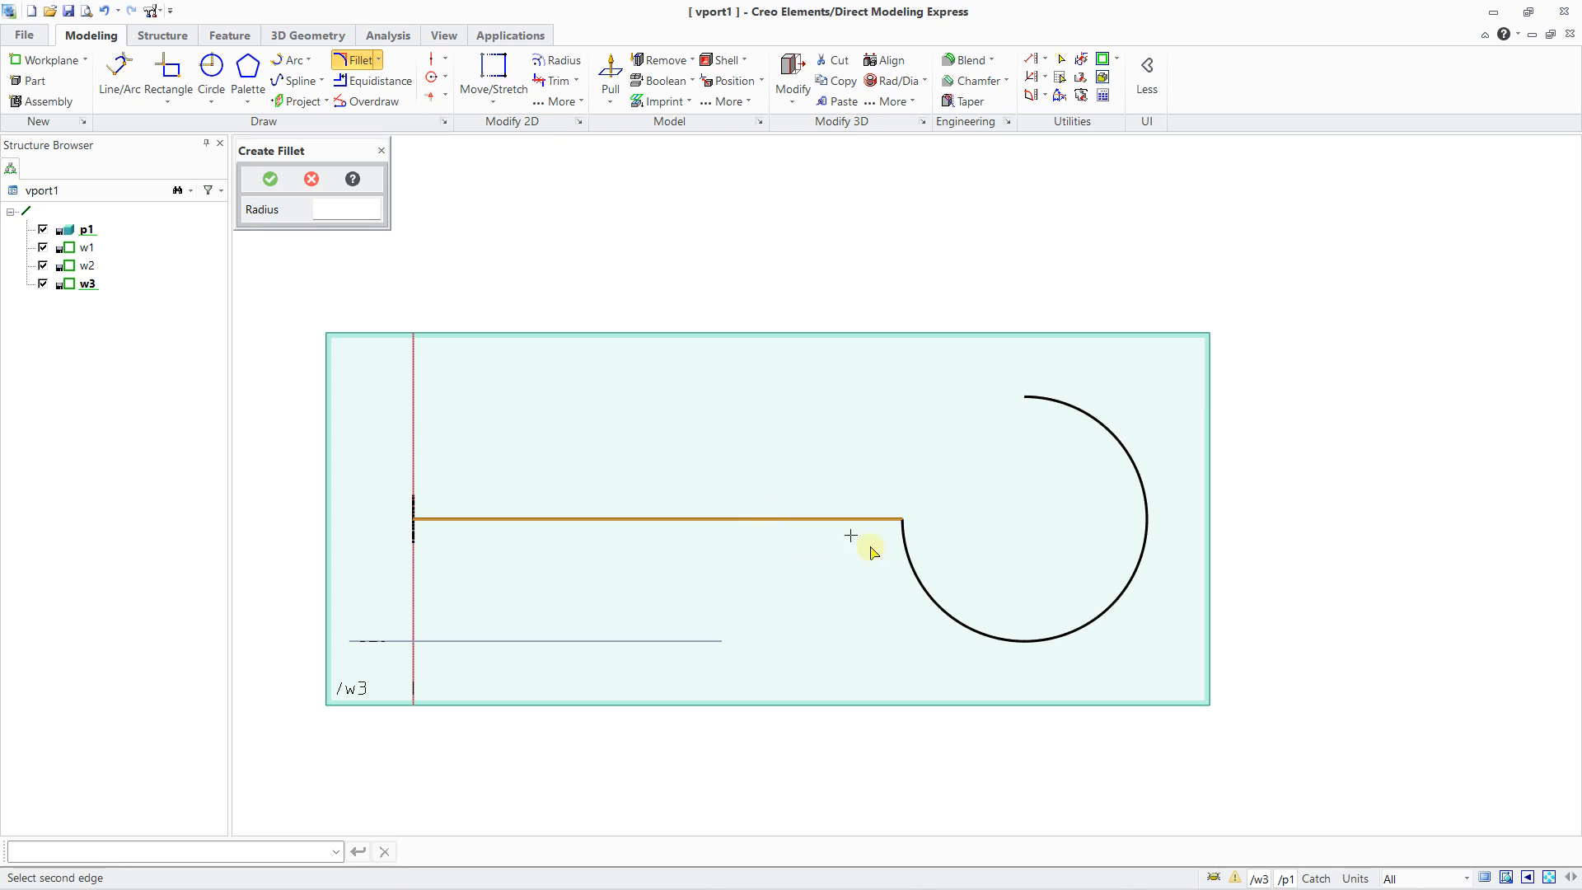
pyautogui.keyDown('shift'); pyautogui.click(917, 568); pyautogui.keyUp('shift')
pyautogui.click(862, 559)
pyautogui.moveTo(870, 561); pyautogui.dragTo(801, 605)
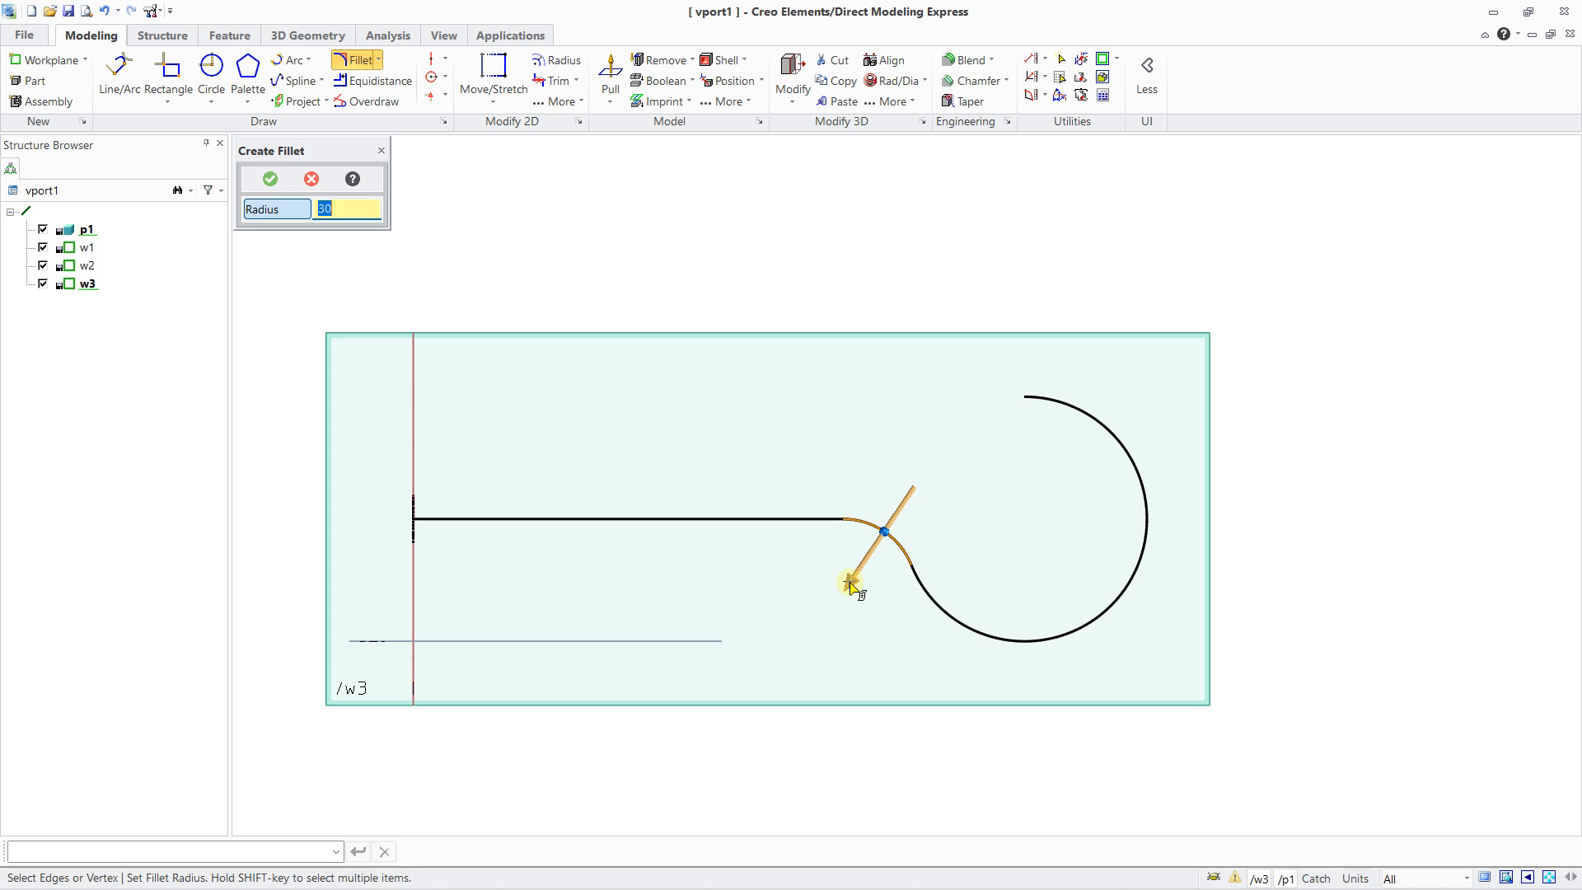
pyautogui.click(270, 178)
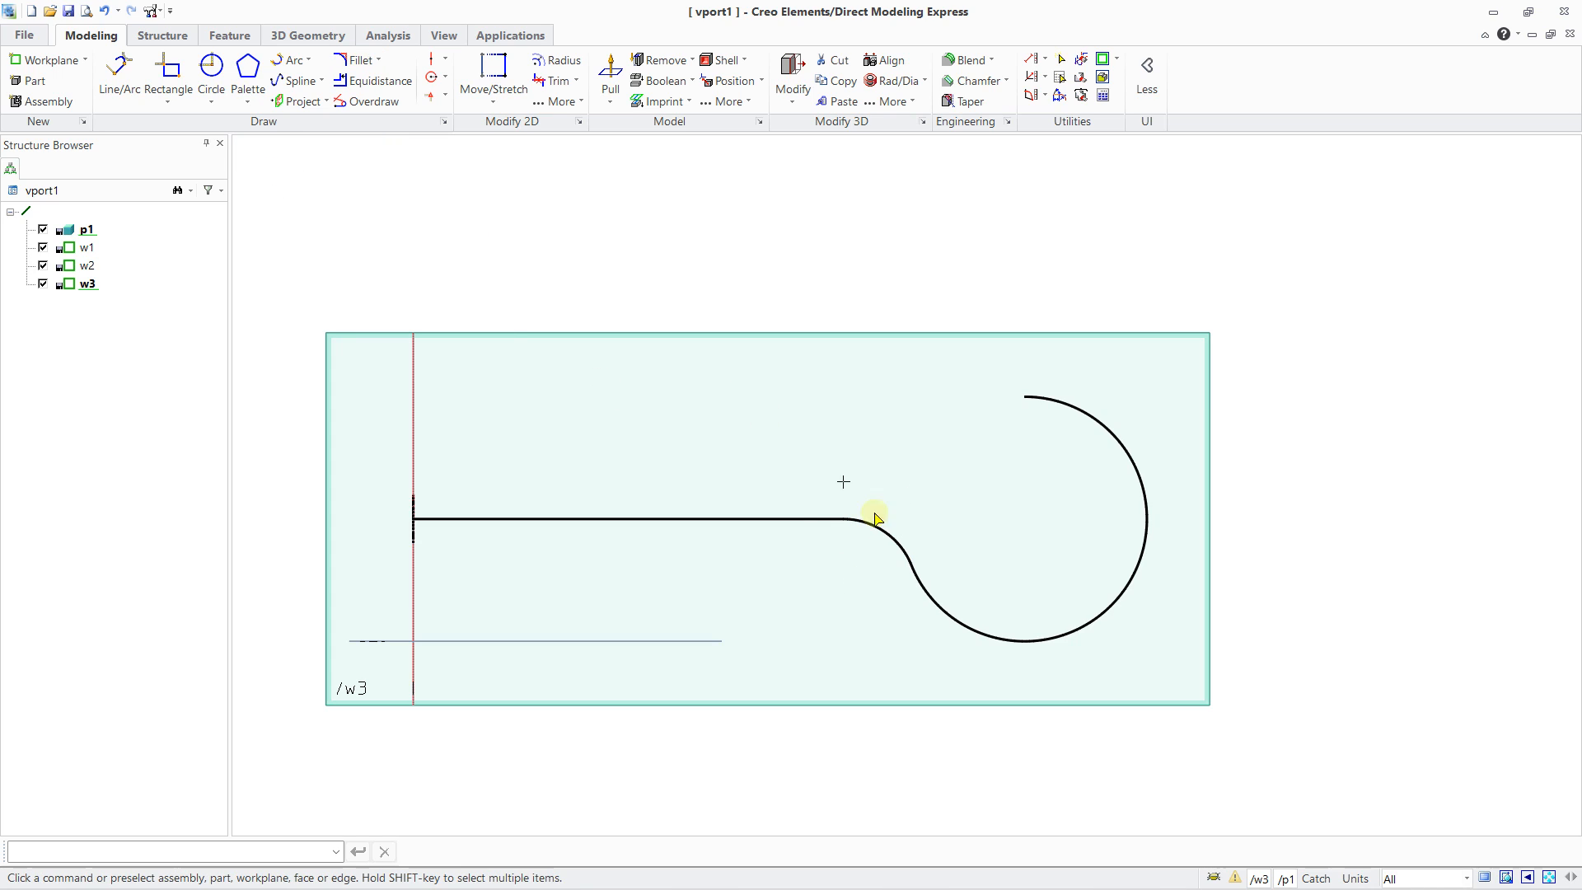
# Start a General Sweep that adds material to part p1, with w2 as the profile workplane.
pyautogui.moveTo(788, 527)
pyautogui.mouseDown(button='middle')
pyautogui.moveTo(568, 569)
pyautogui.moveTo(641, 540)
pyautogui.moveTo(594, 540)
pyautogui.moveTo(608, 551)
pyautogui.mouseUp(button='middle')
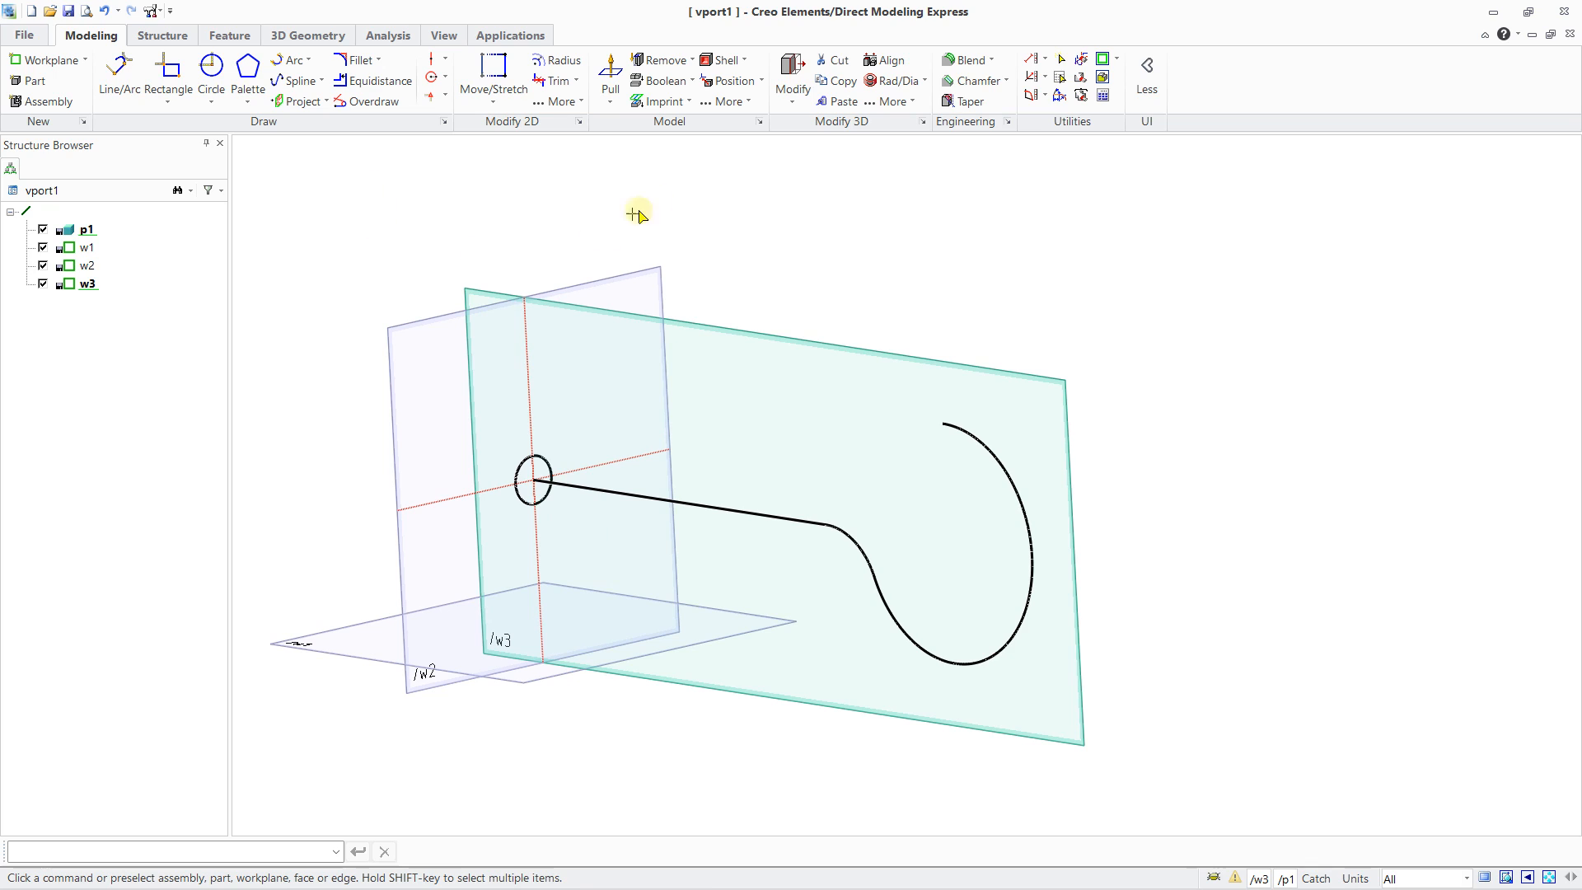
pyautogui.click(728, 102)
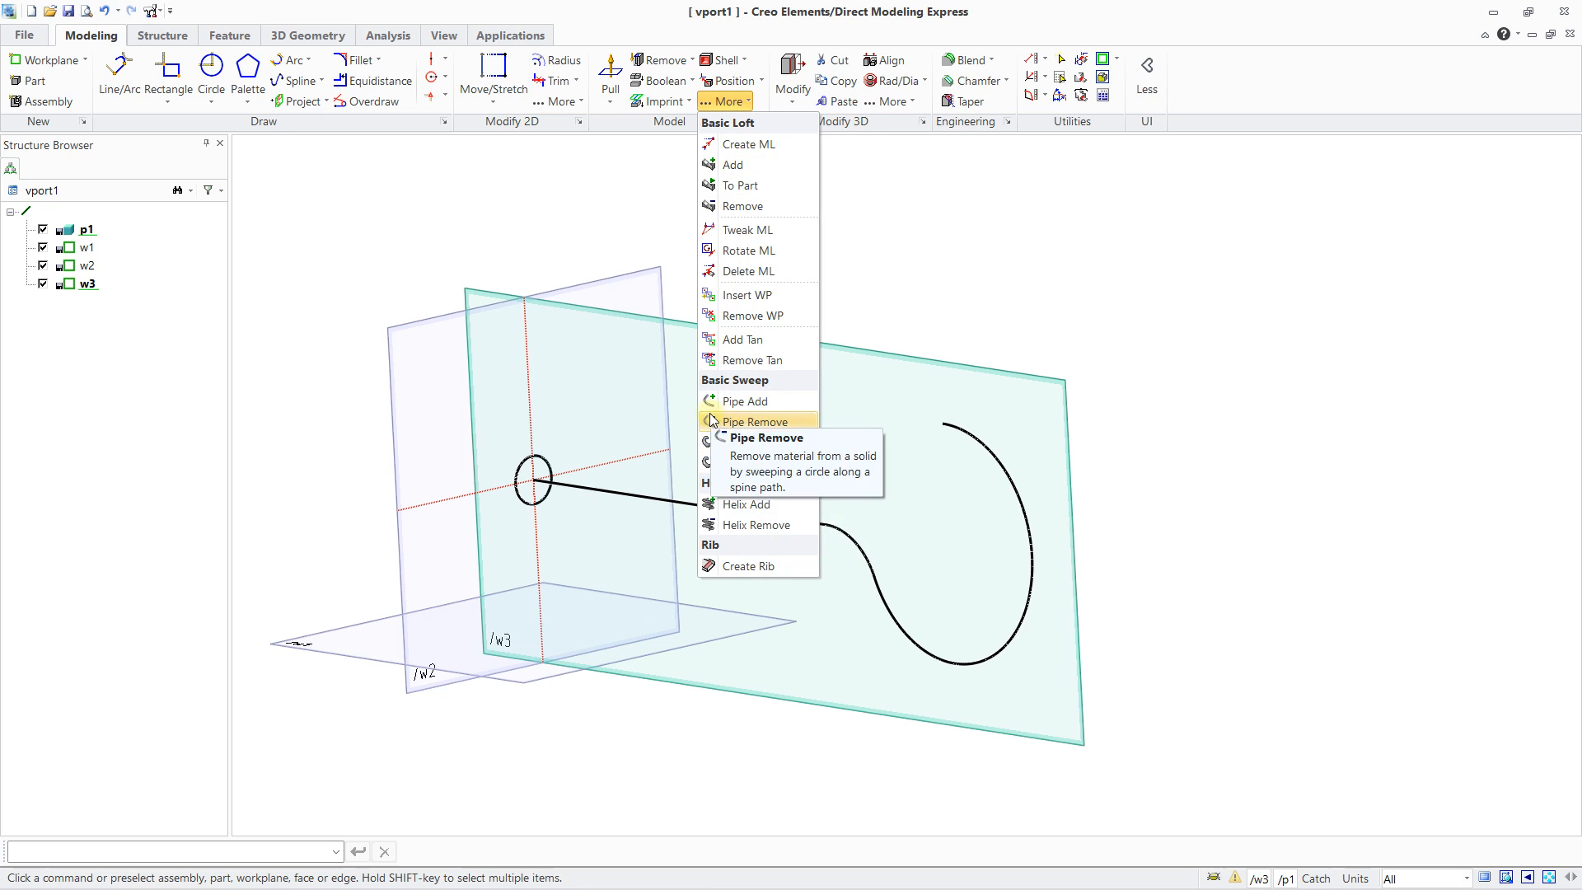
pyautogui.click(738, 445)
pyautogui.scroll(3, 484, 375)
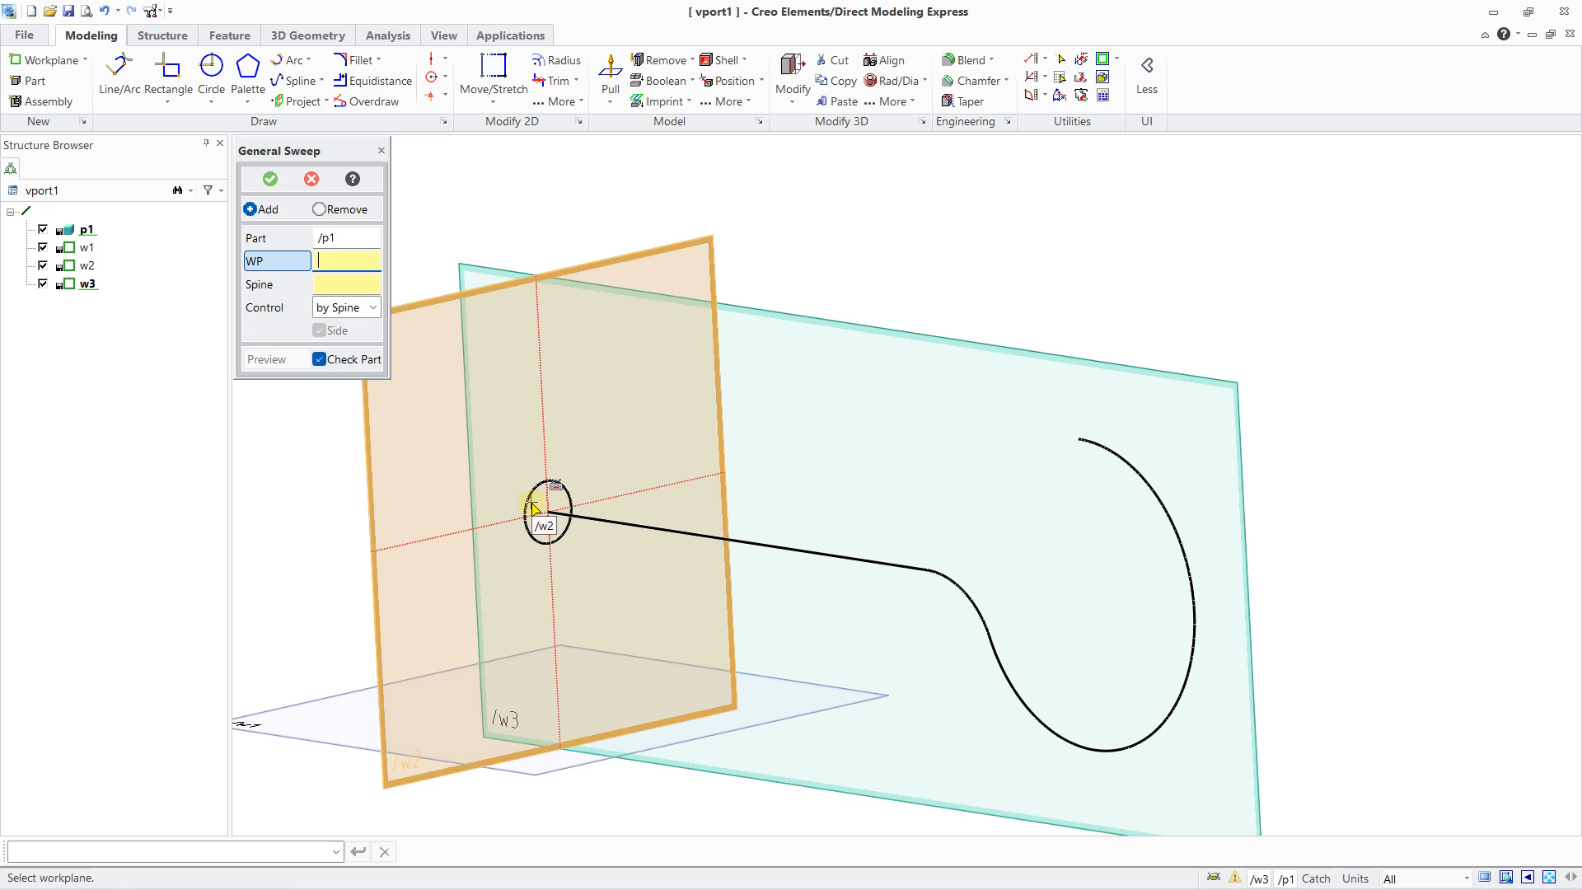
pyautogui.click(531, 508)
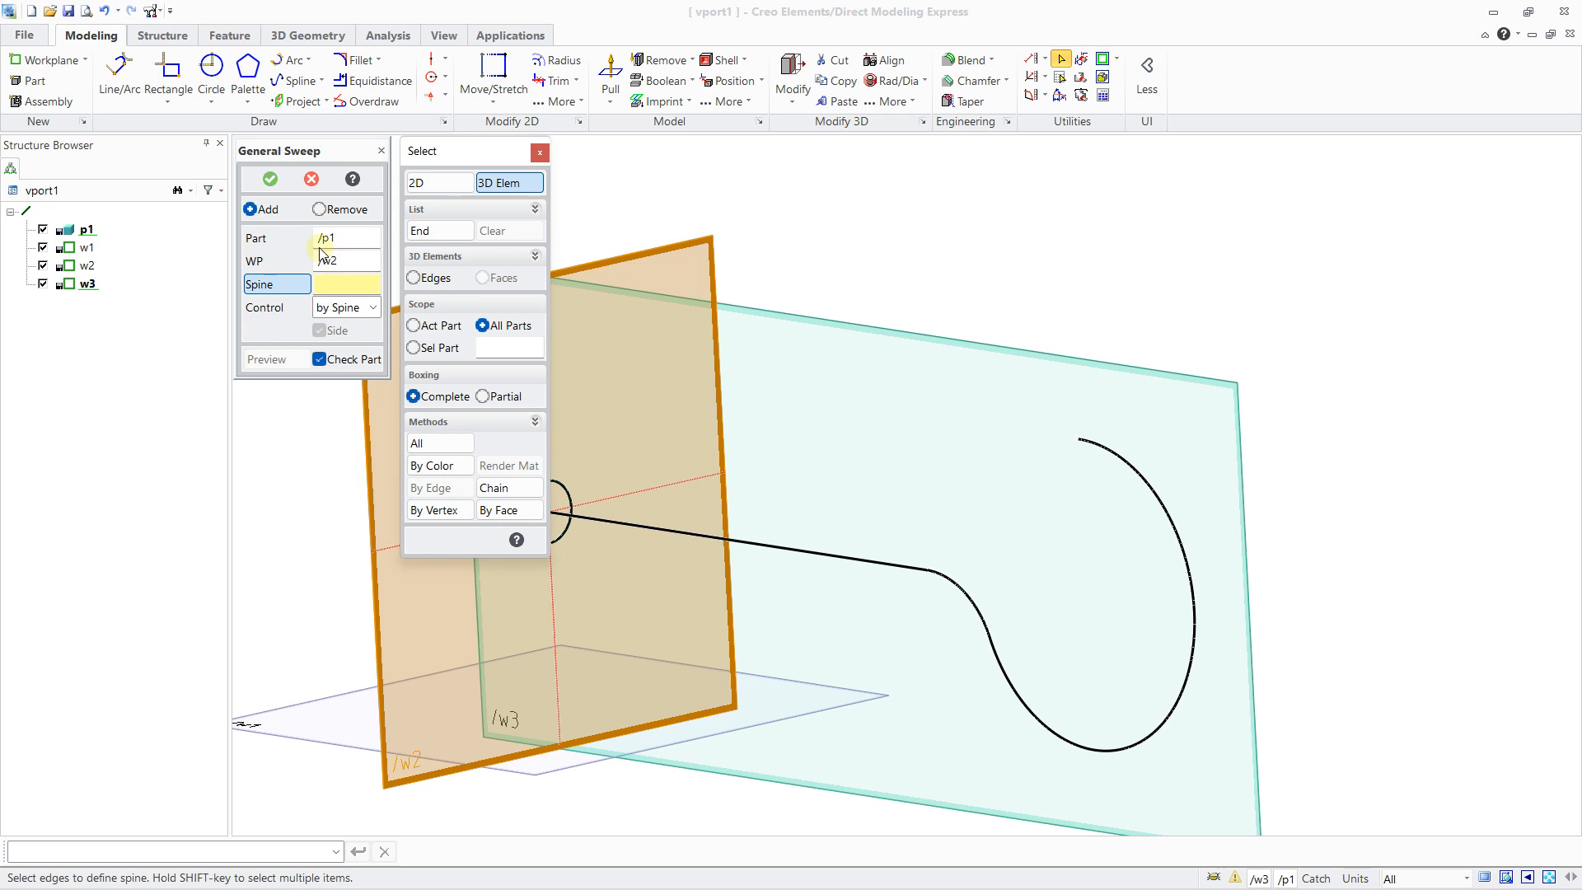
pyautogui.click(540, 153)
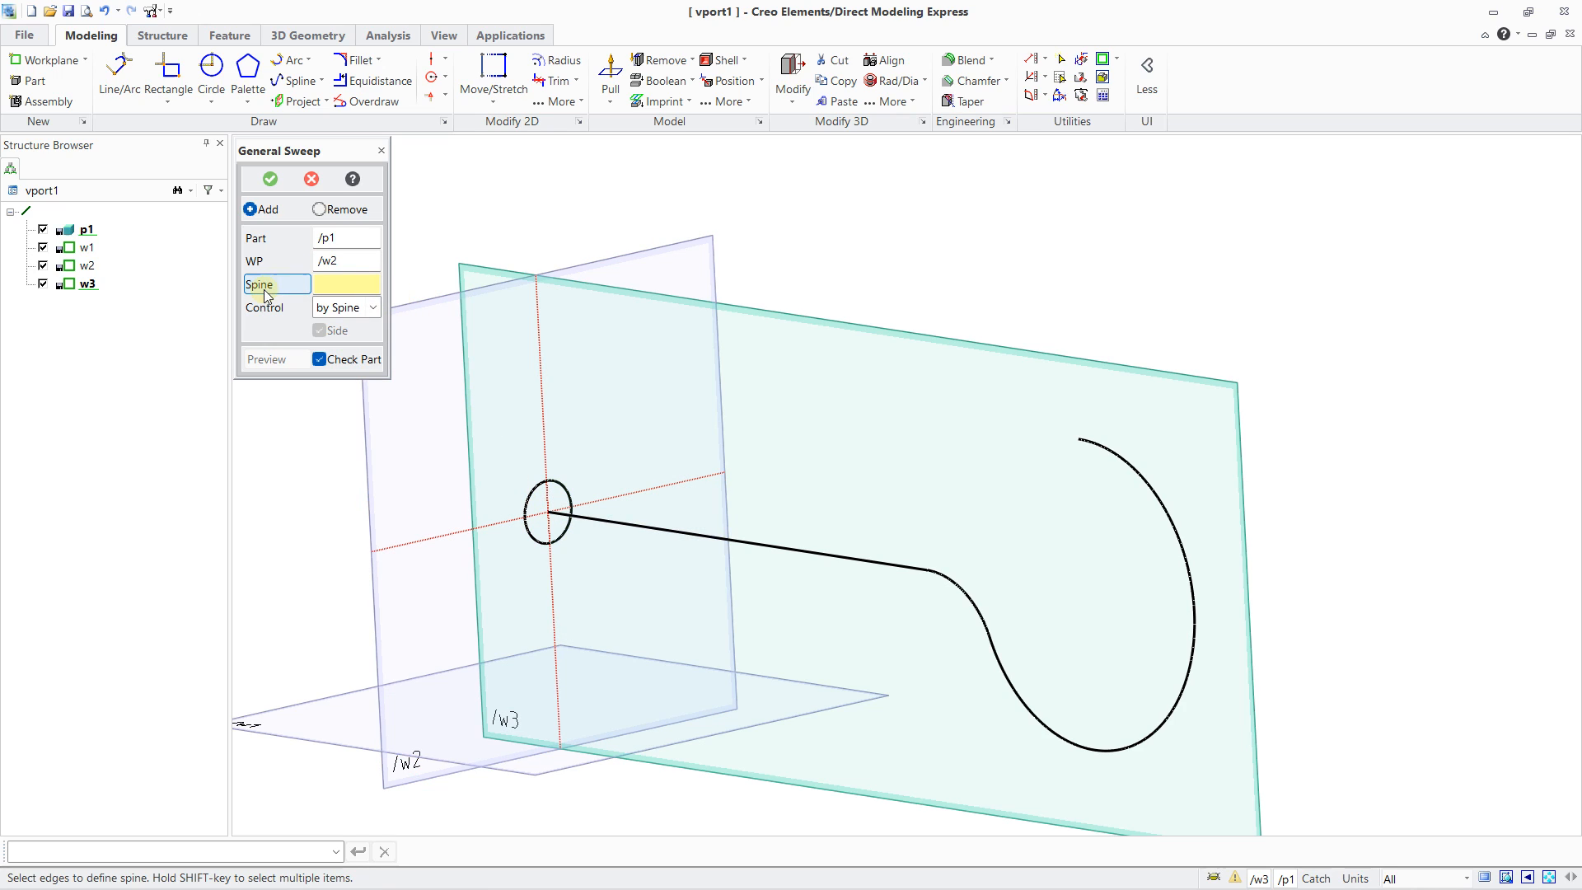
# Define the sweep's spine with the straight line, the fillet and the large arc, and complete the sweep.
pyautogui.click(588, 522)
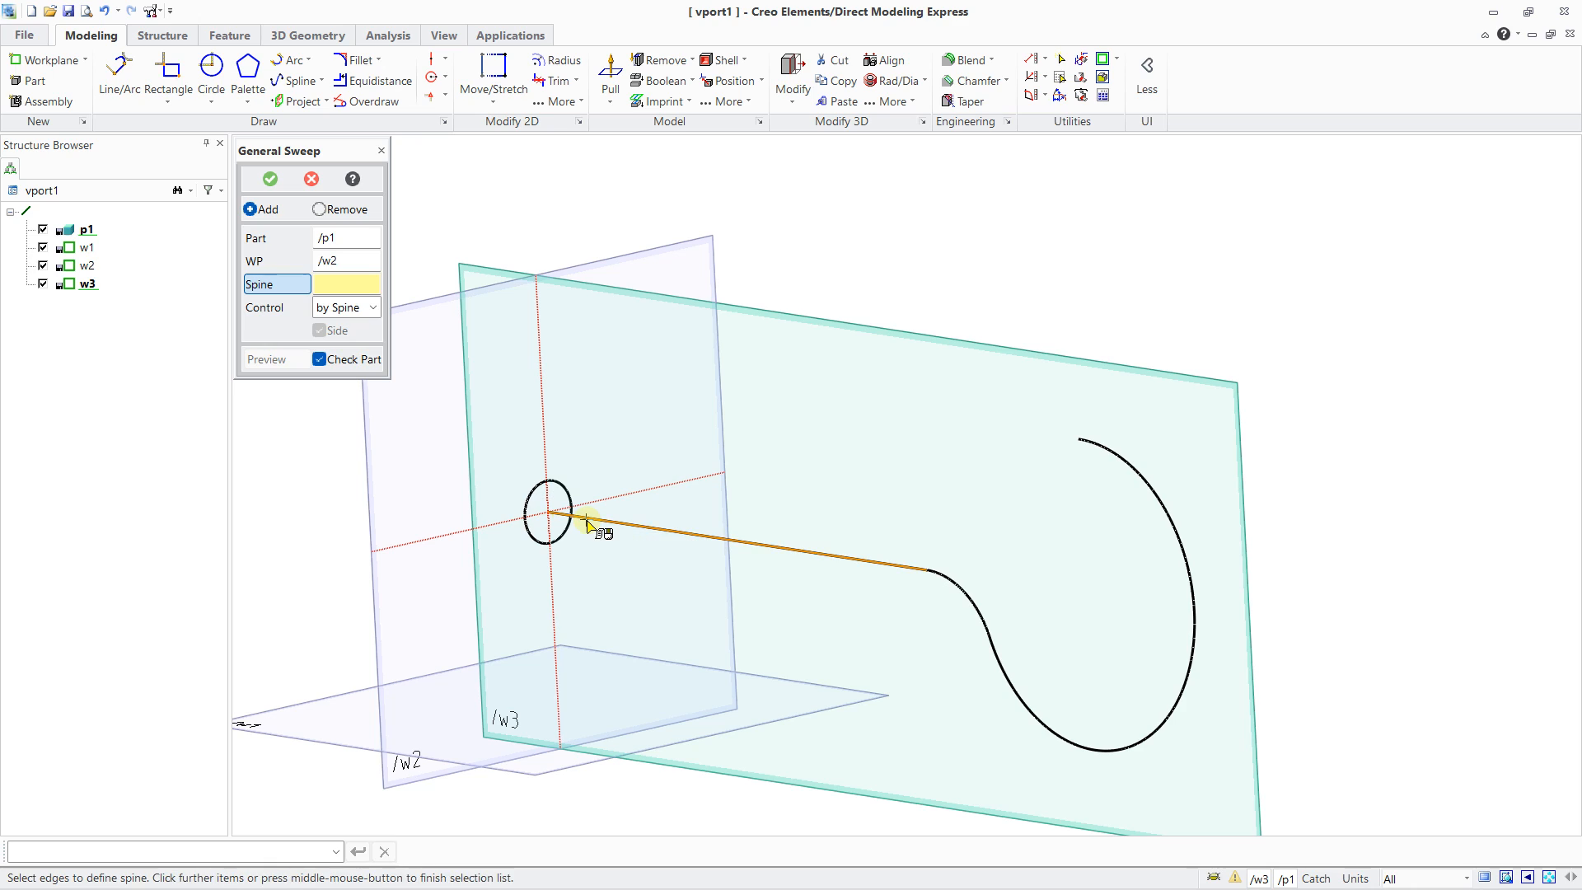
pyautogui.click(960, 588)
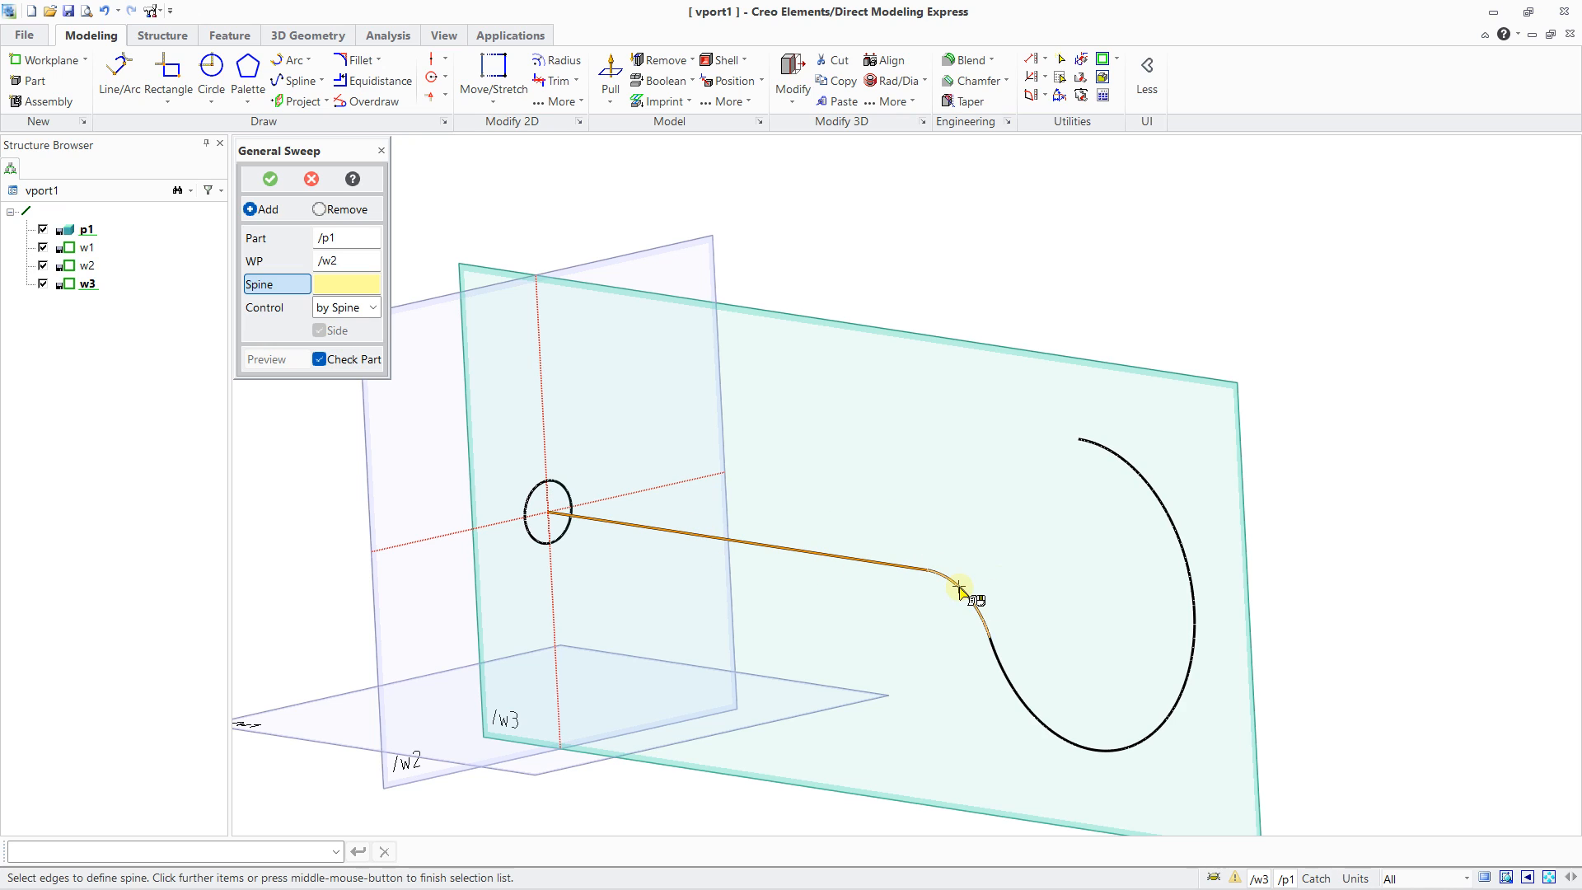
pyautogui.click(1016, 695)
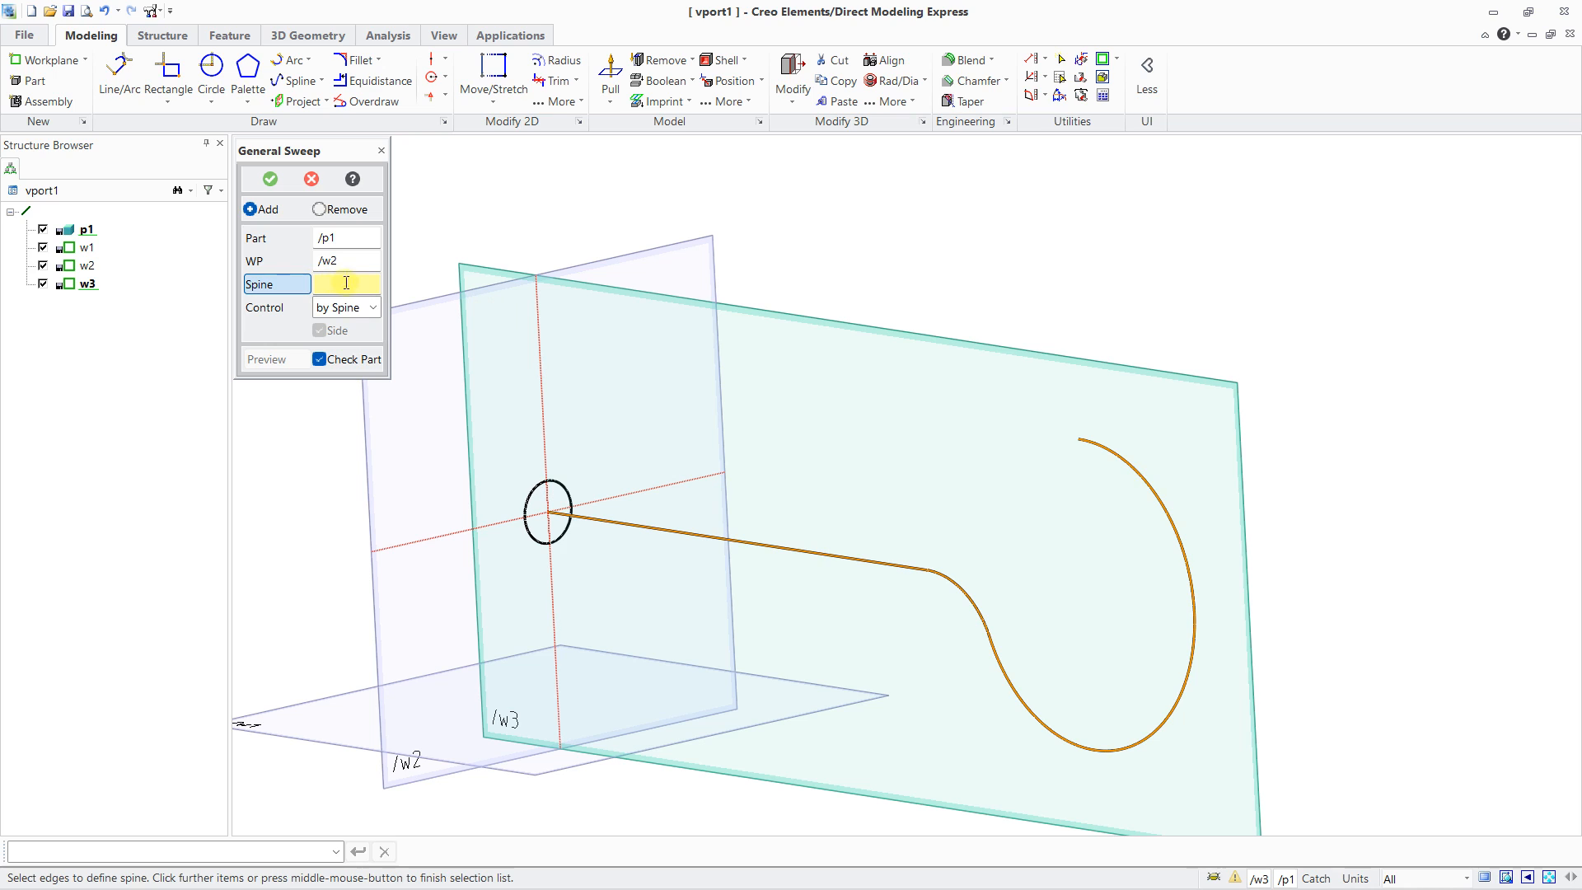
pyautogui.click(270, 180)
pyautogui.scroll(-3, 710, 592)
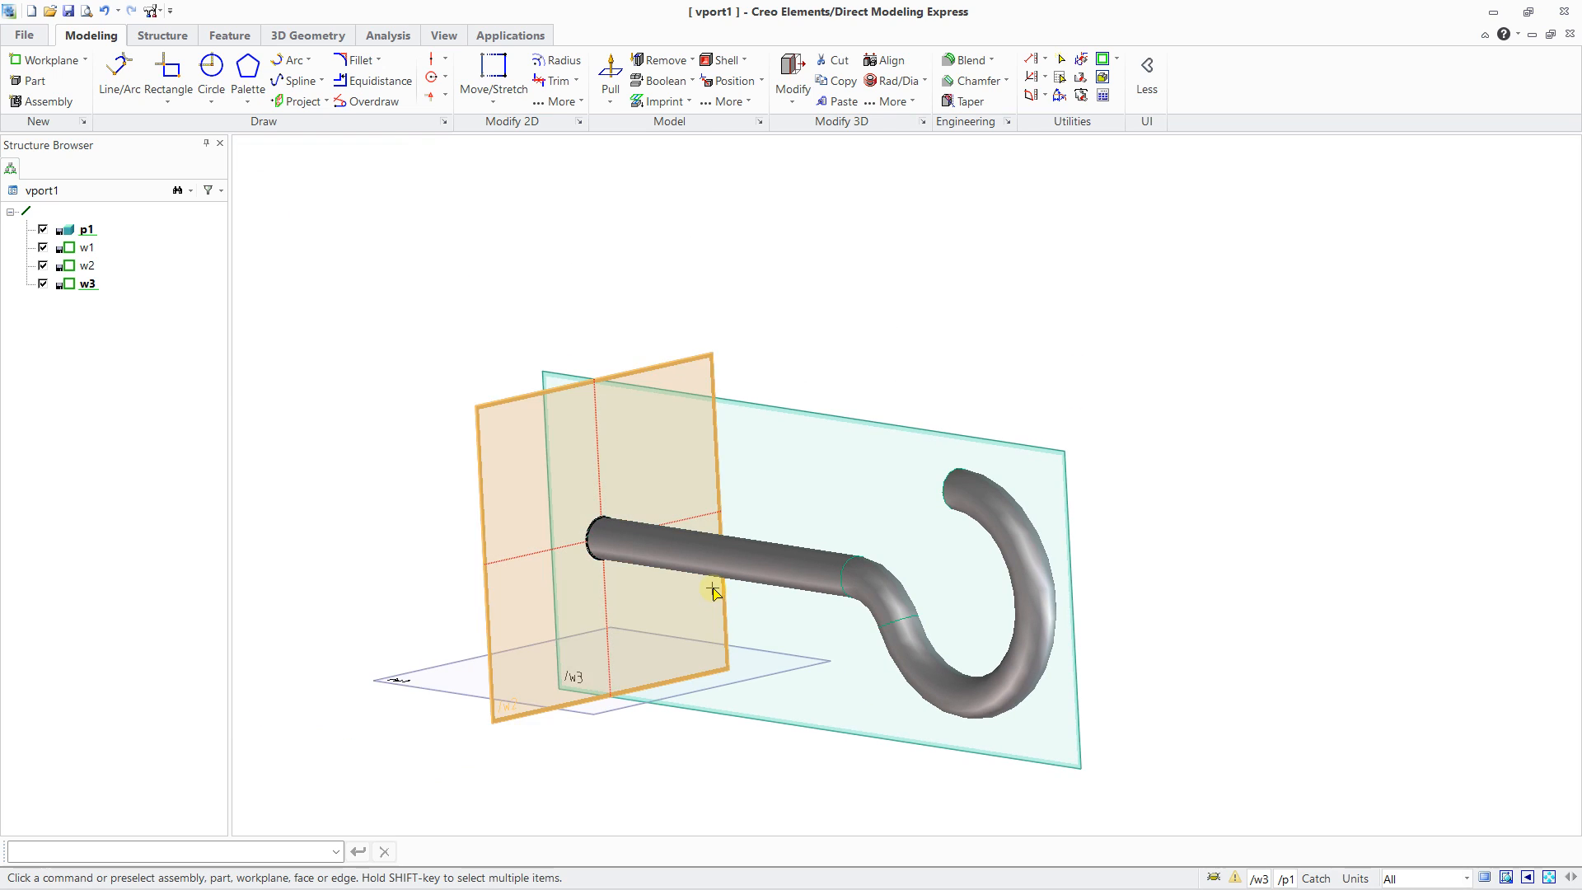
# Undo the hook-shaped sweep on part p1.
pyautogui.moveTo(714, 592); pyautogui.dragTo(745, 577, button='middle')
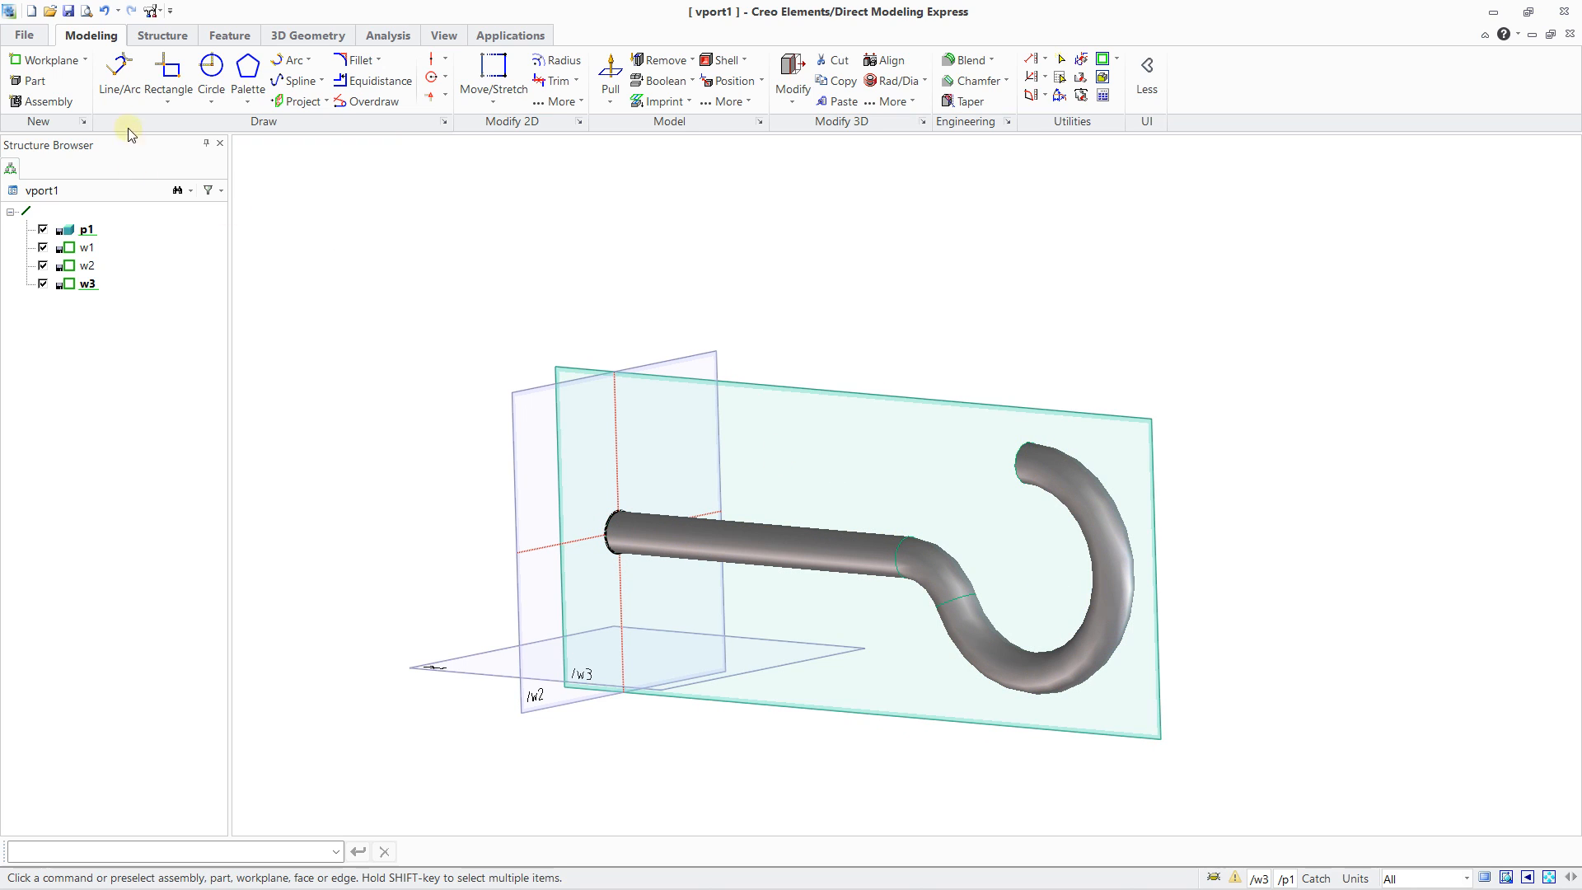
pyautogui.click(87, 11)
pyautogui.click(106, 12)
# Sweep the circular profile on w2 along the line, fillet and large arc with Sweep Add, adding material to part p1.
pyautogui.click(747, 102)
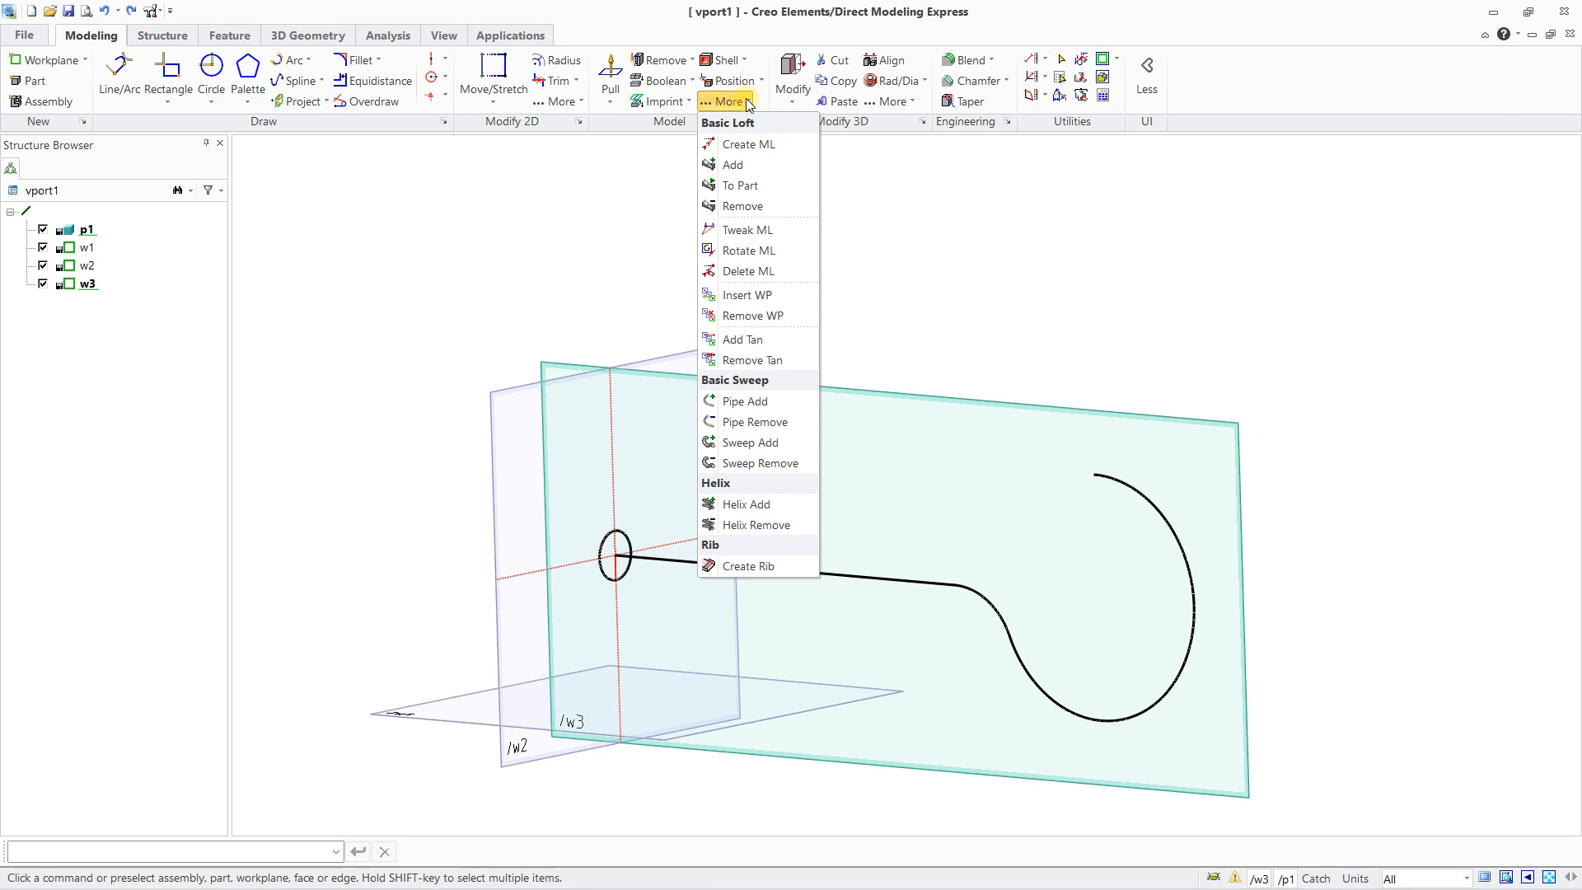
pyautogui.click(746, 443)
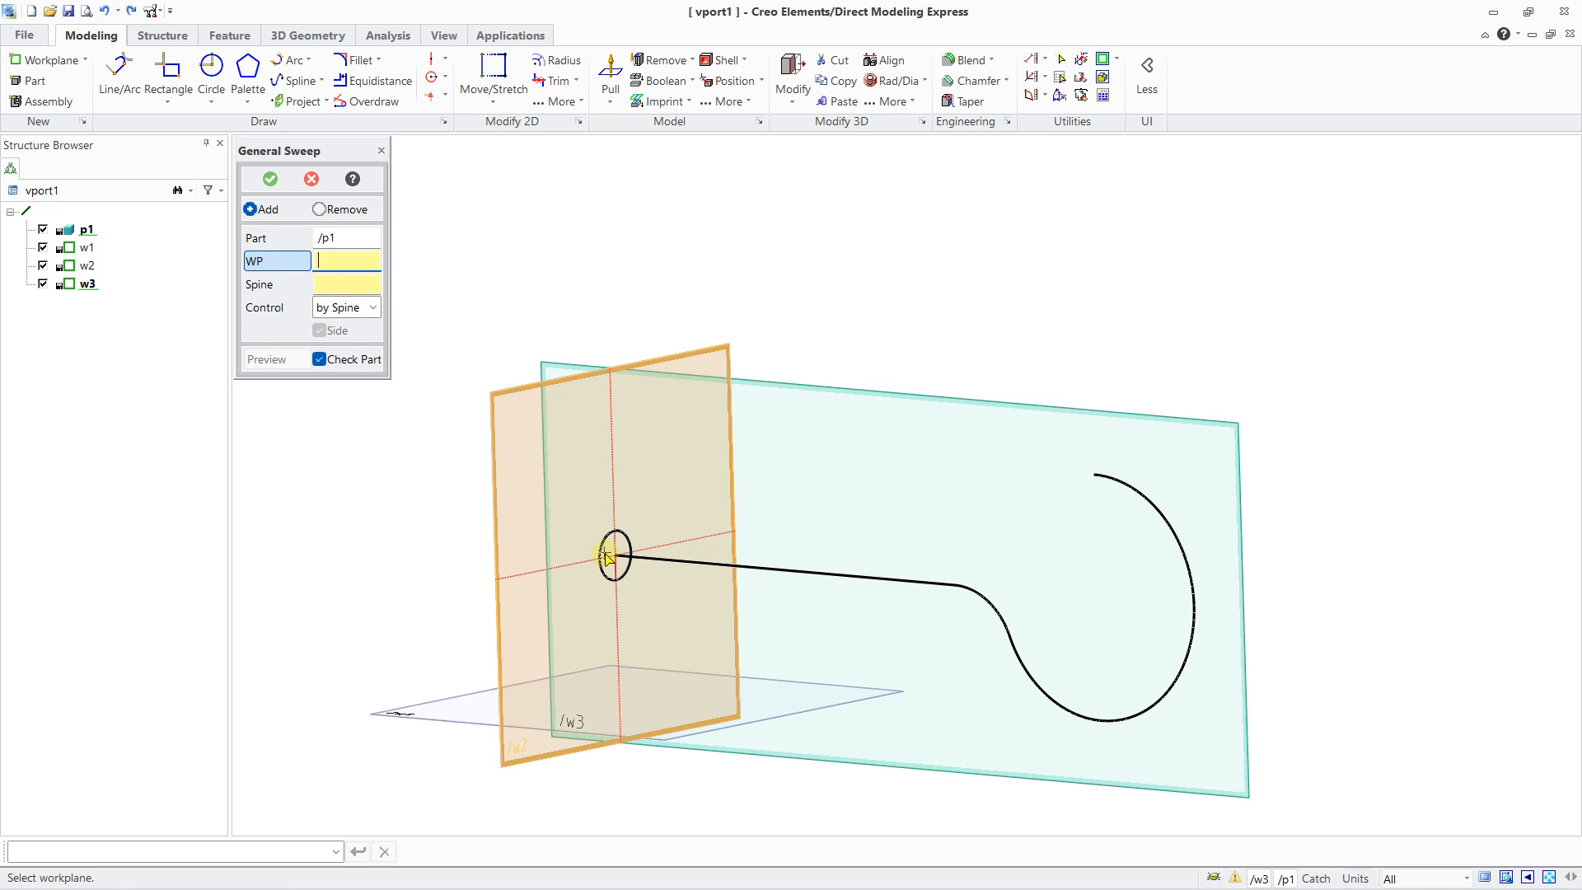
pyautogui.click(606, 557)
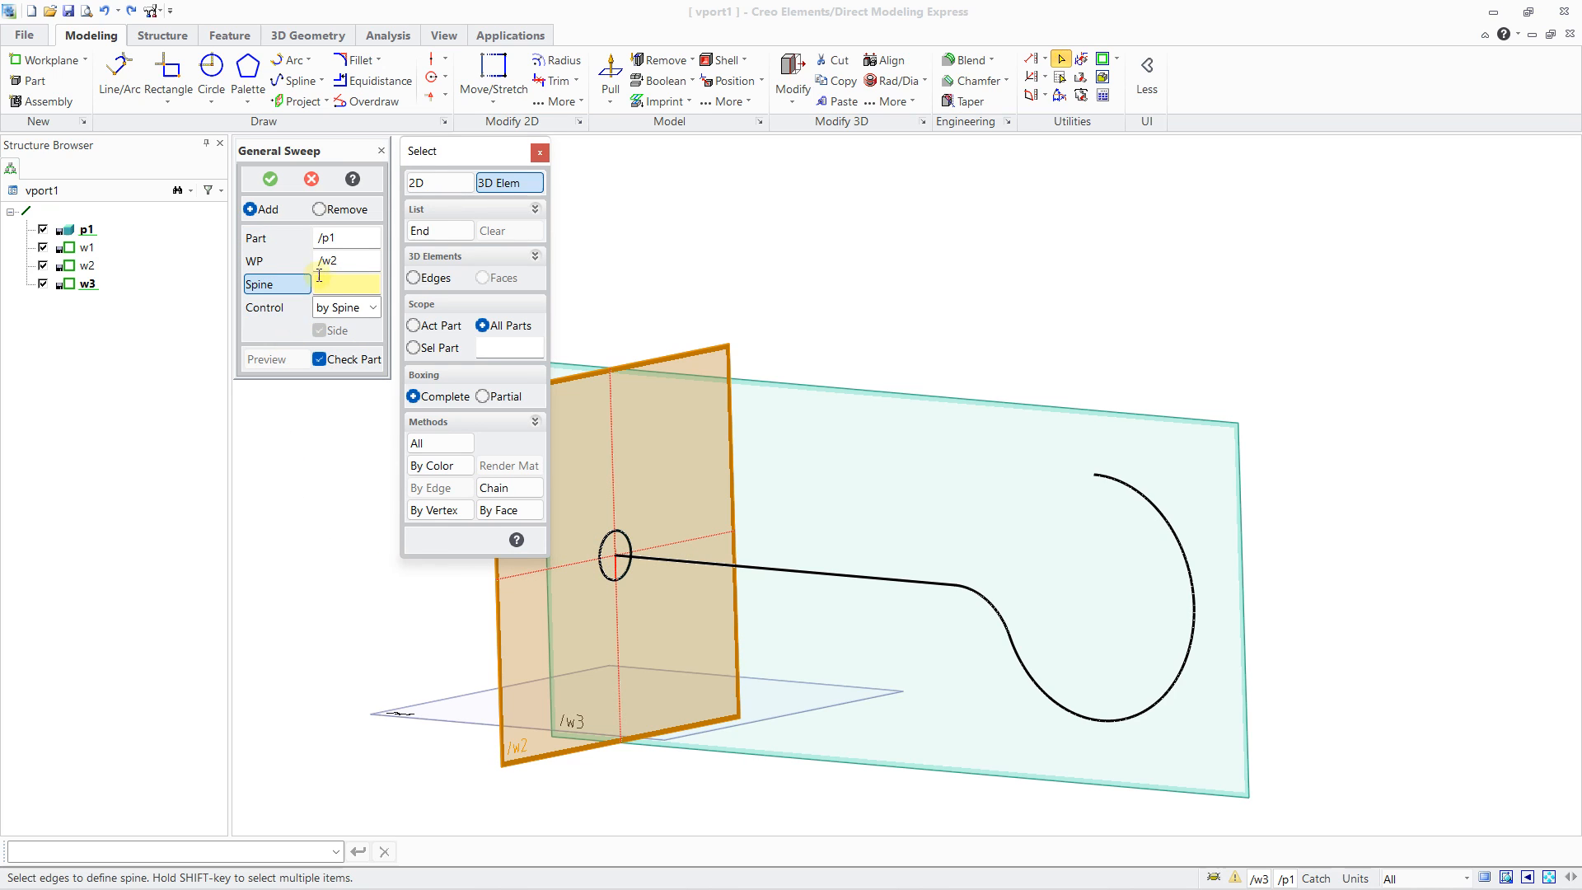
pyautogui.click(540, 154)
pyautogui.click(370, 285)
pyautogui.click(775, 574)
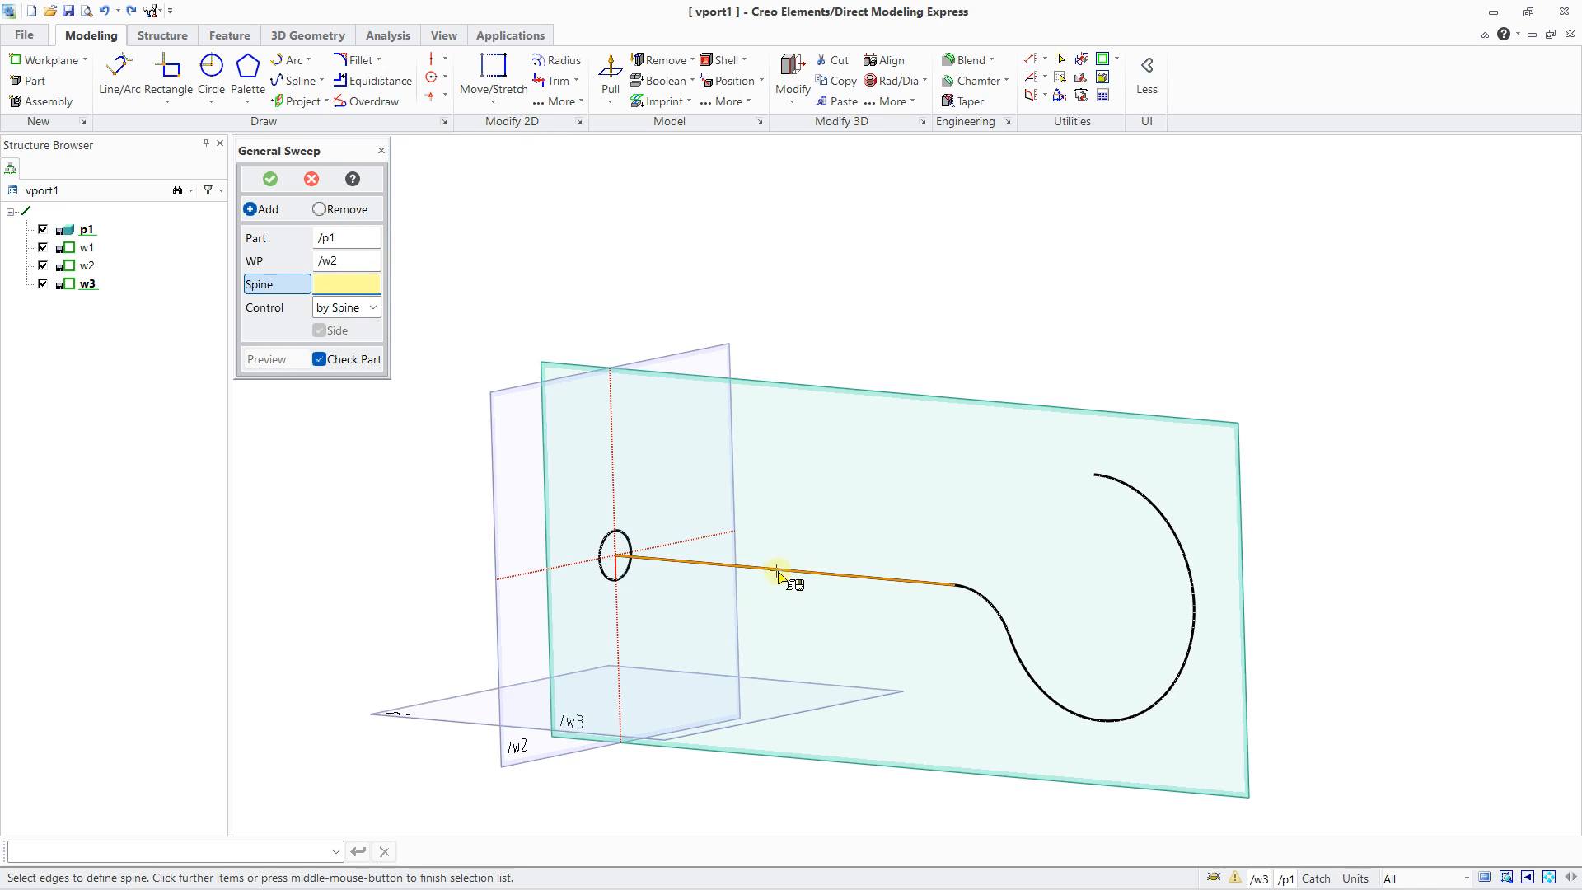
pyautogui.click(1027, 670)
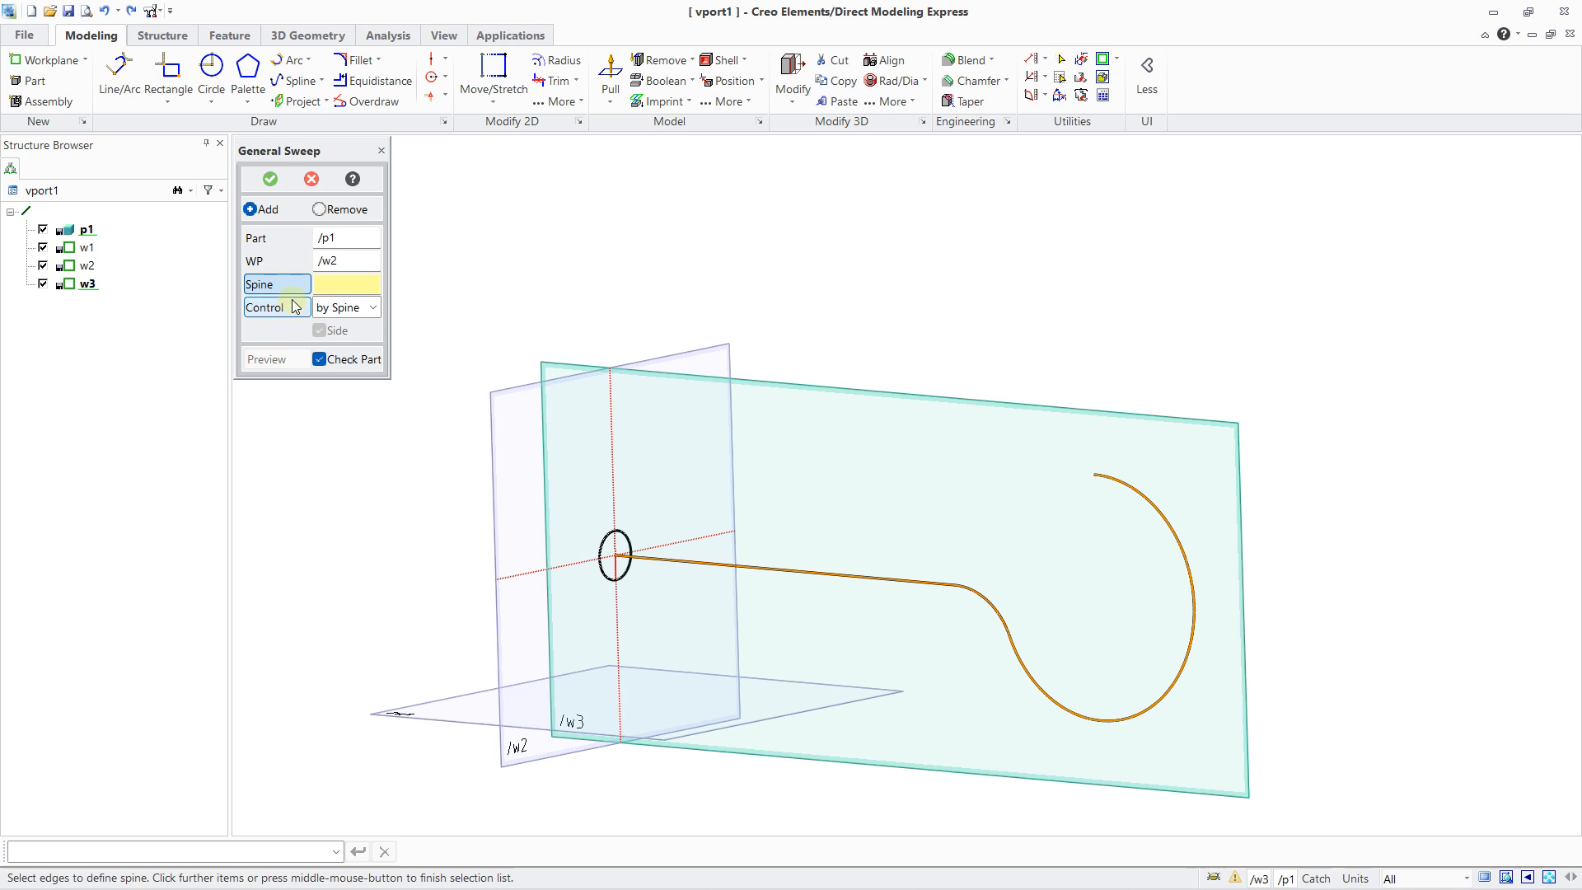
pyautogui.click(270, 180)
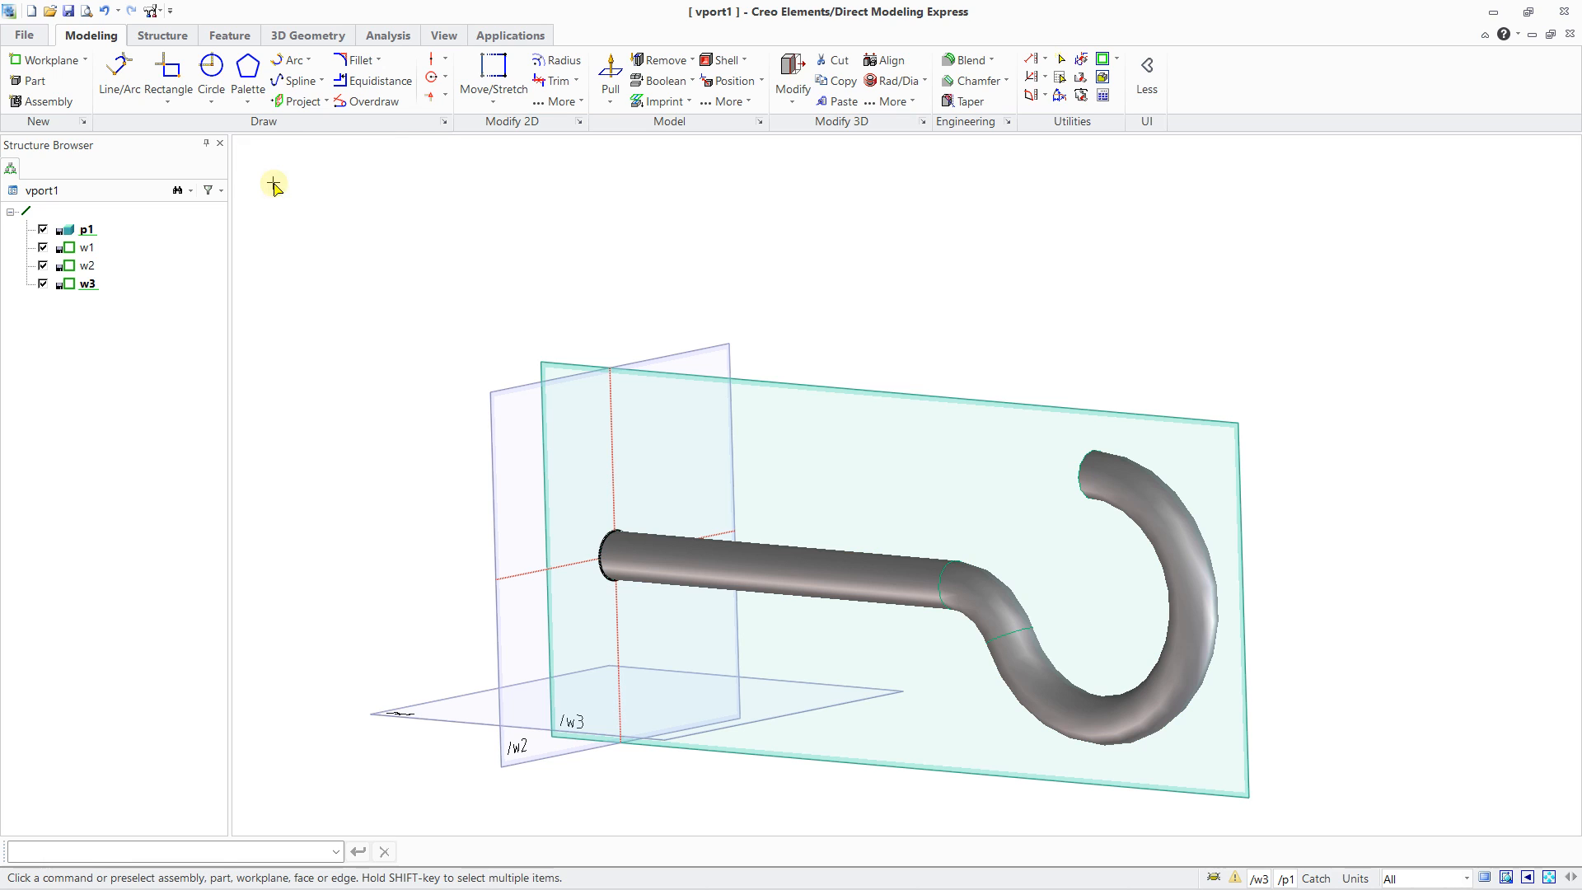
# Undo the modeling back to the empty workplane w1, removing the sweep, the hook path, the circle and workplanes w2 and w3.
pyautogui.moveTo(954, 565); pyautogui.dragTo(1003, 562, button='middle')
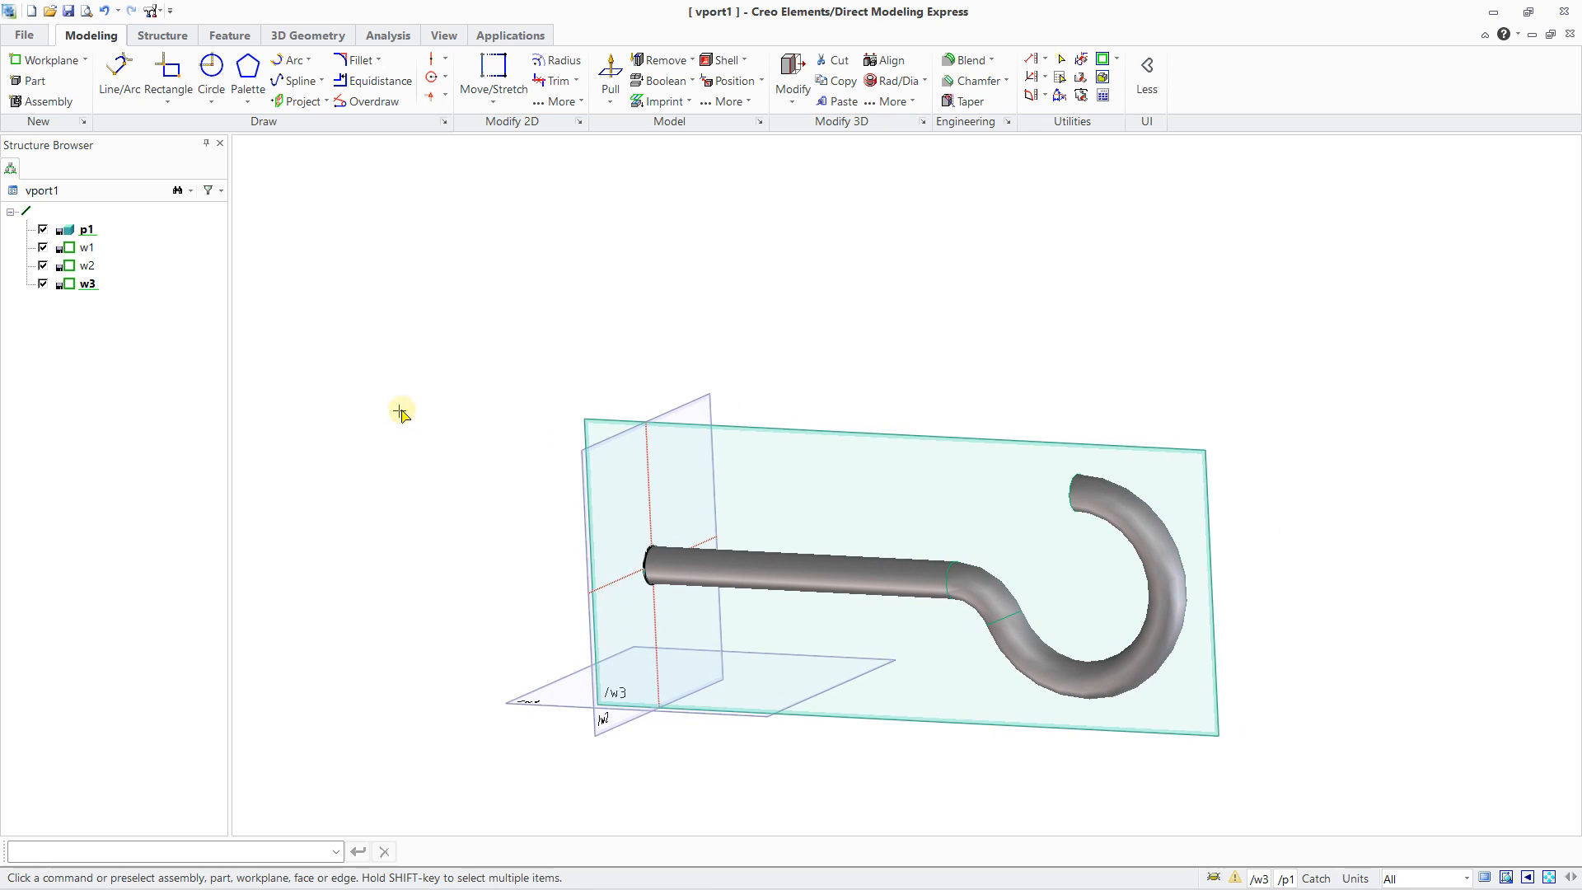
pyautogui.click(104, 10)
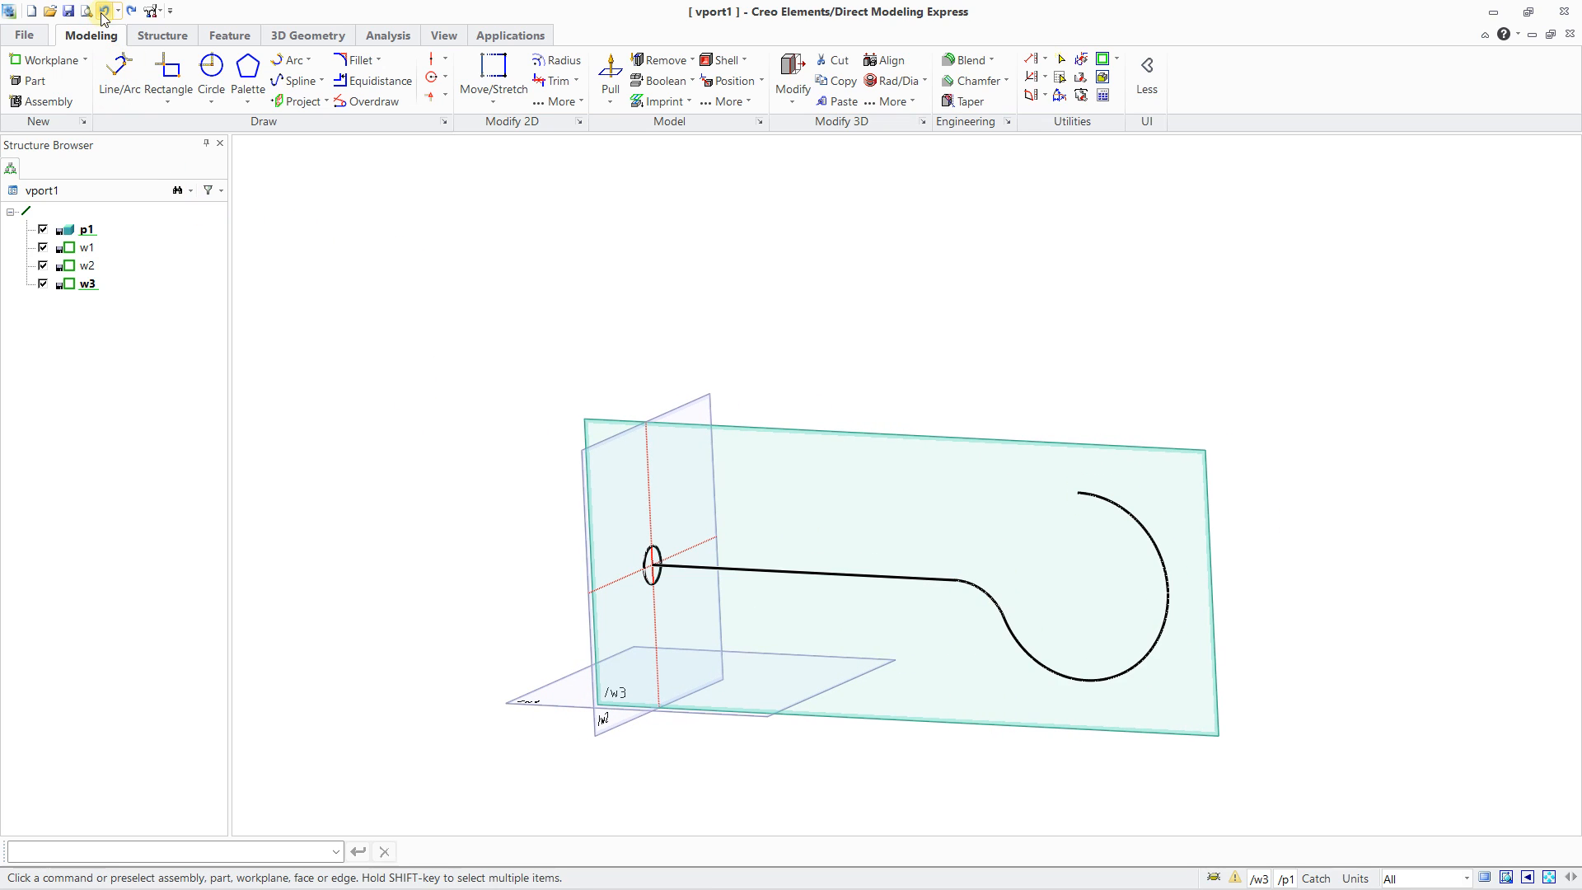
pyautogui.click(104, 11)
pyautogui.click(104, 10)
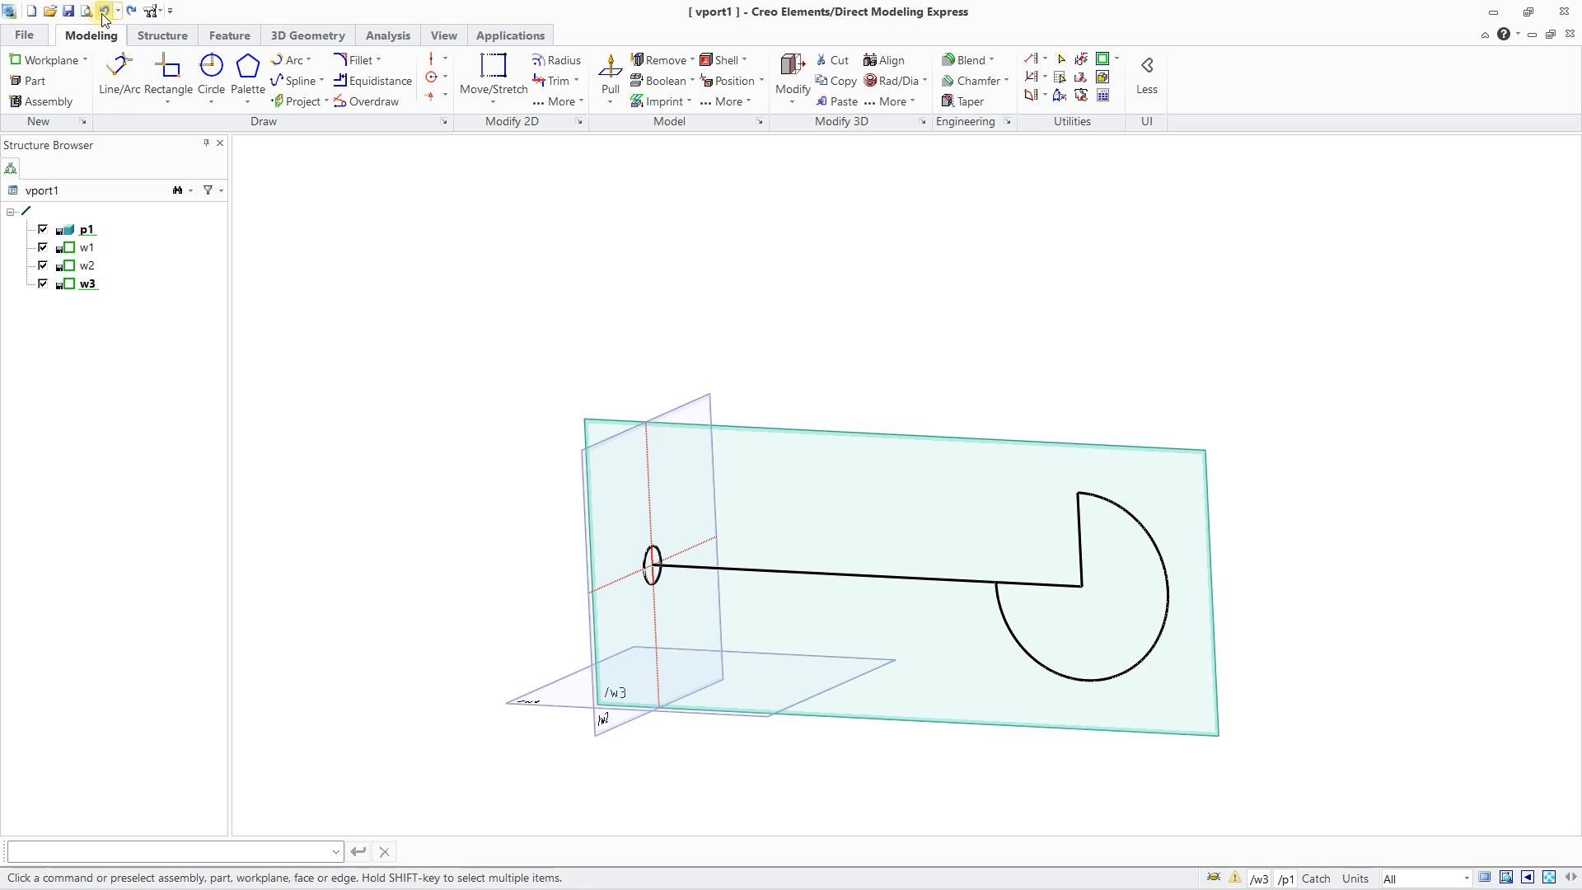
pyautogui.click(104, 10)
pyautogui.click(103, 10)
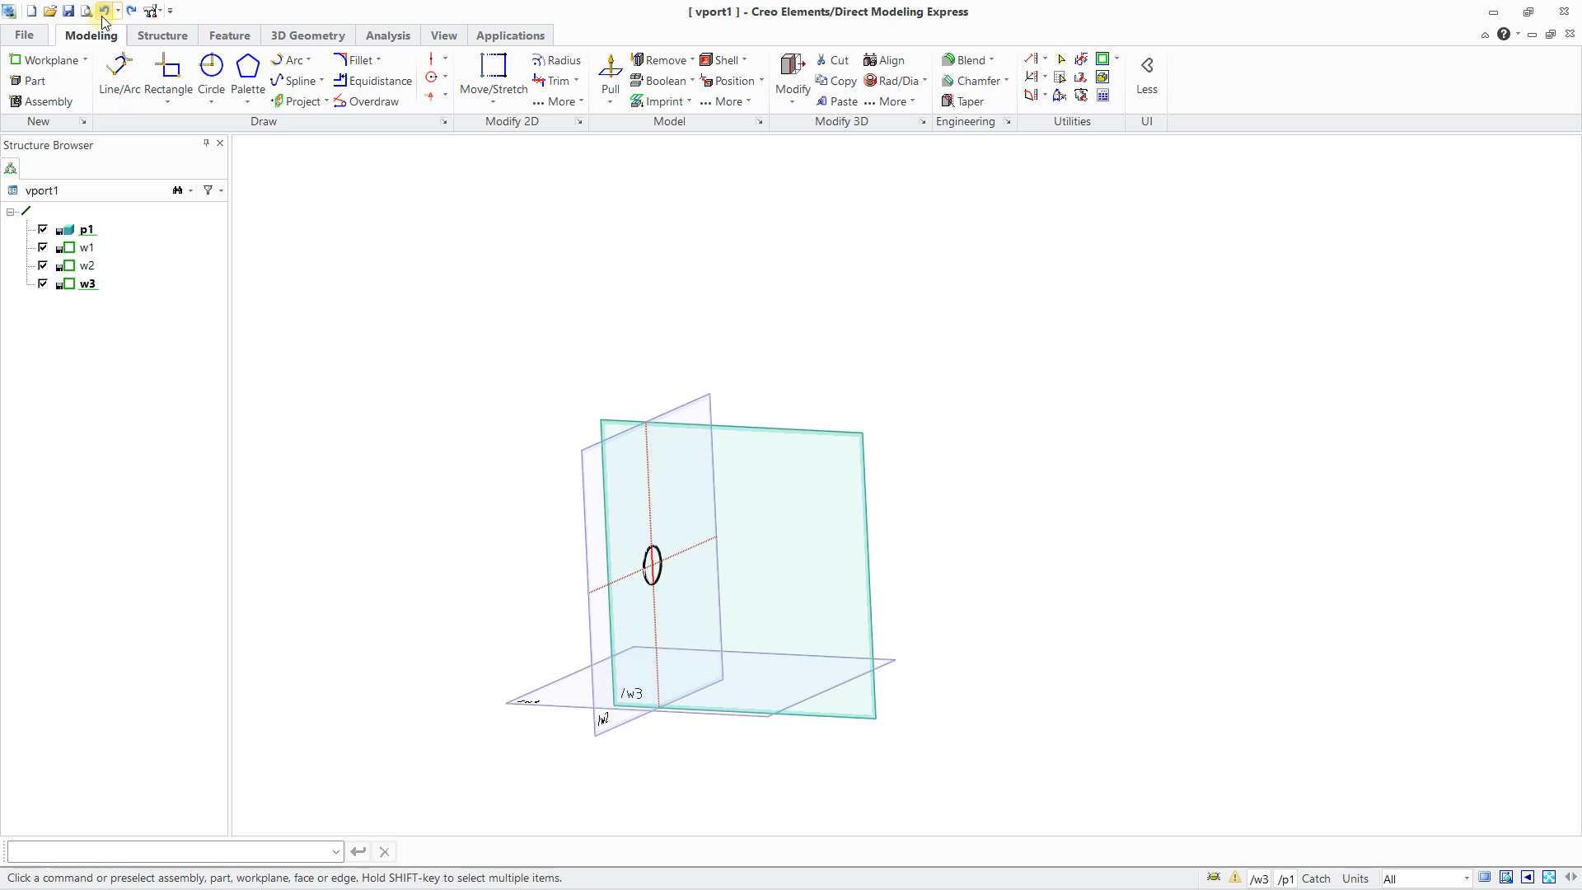
pyautogui.click(104, 10)
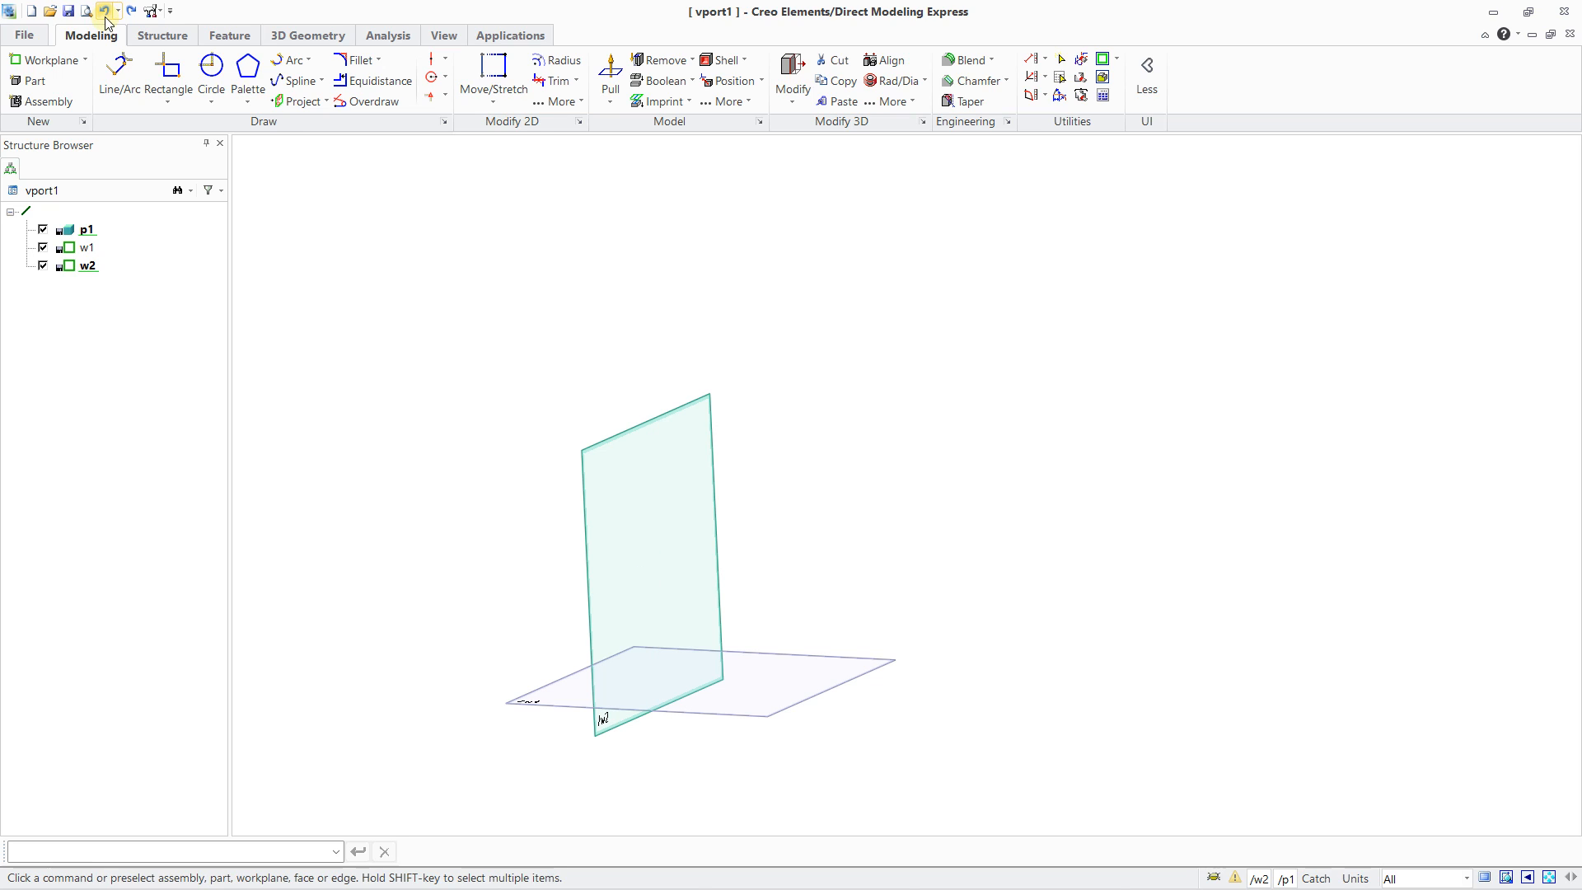
pyautogui.click(104, 10)
# Place a horizontal construction line on workplane w1 at an offset of 50 from the U-axis.
pyautogui.moveTo(664, 710); pyautogui.dragTo(786, 729, button='middle')
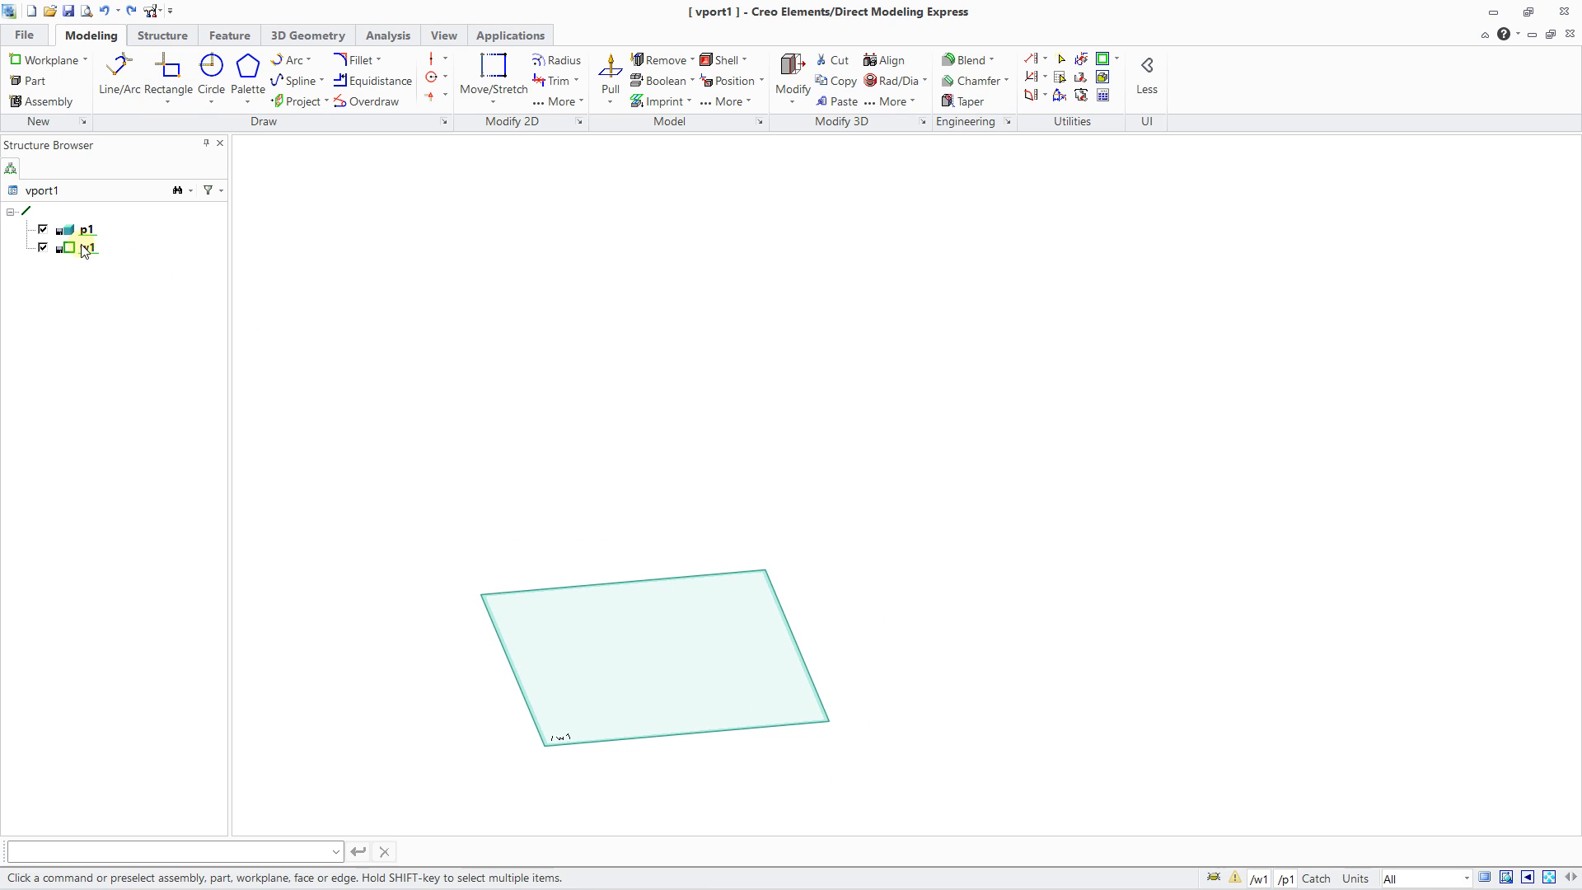
pyautogui.moveTo(661, 597); pyautogui.dragTo(667, 477, button='middle')
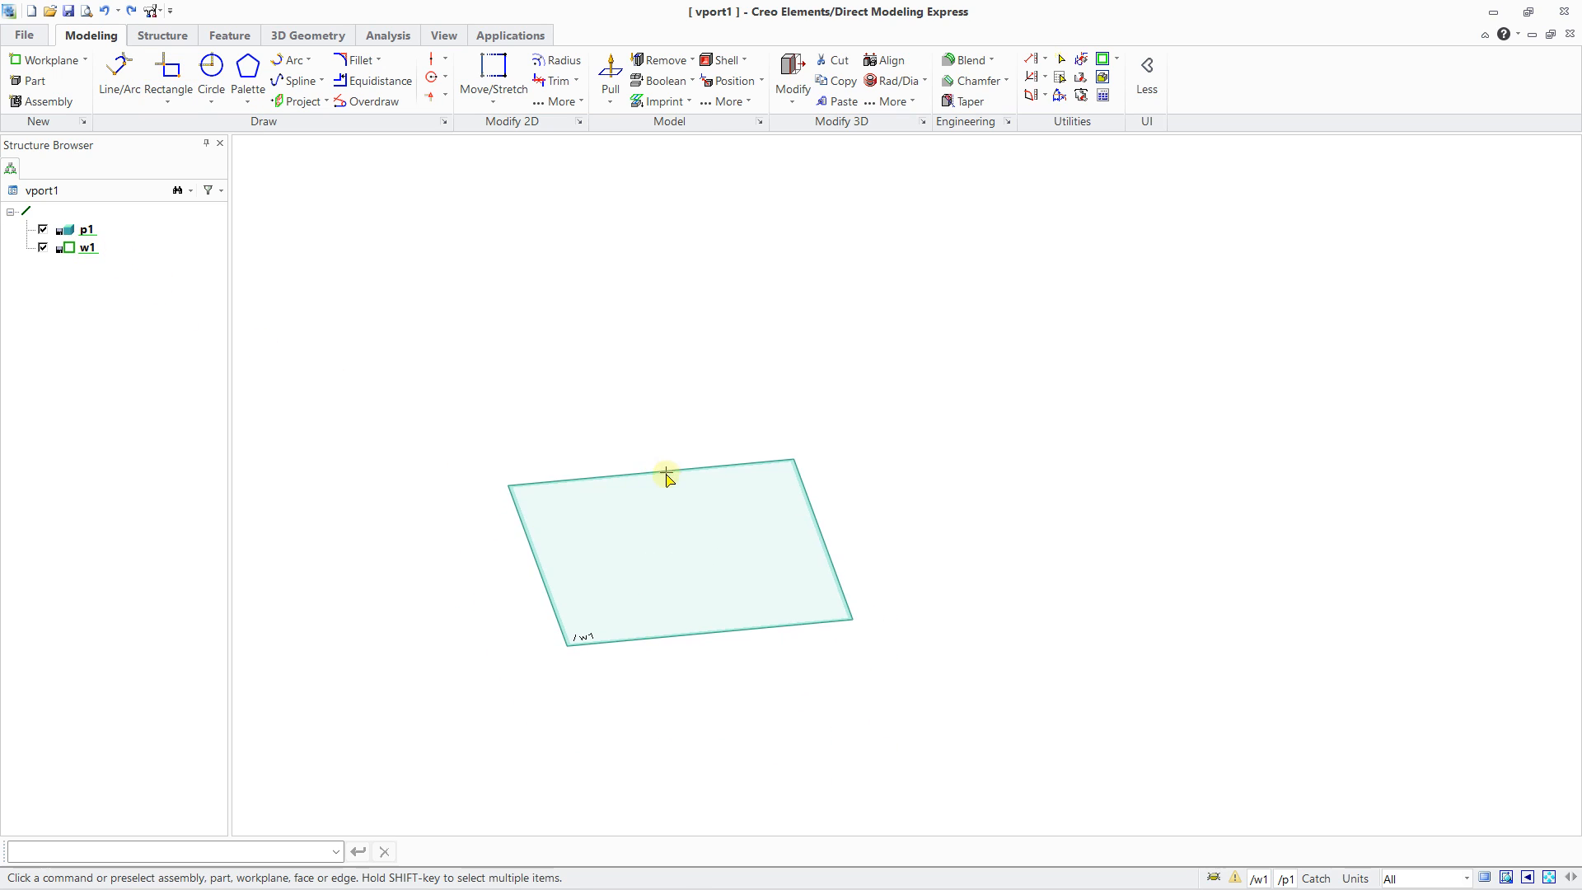
pyautogui.moveTo(618, 574); pyautogui.dragTo(663, 606, button='middle')
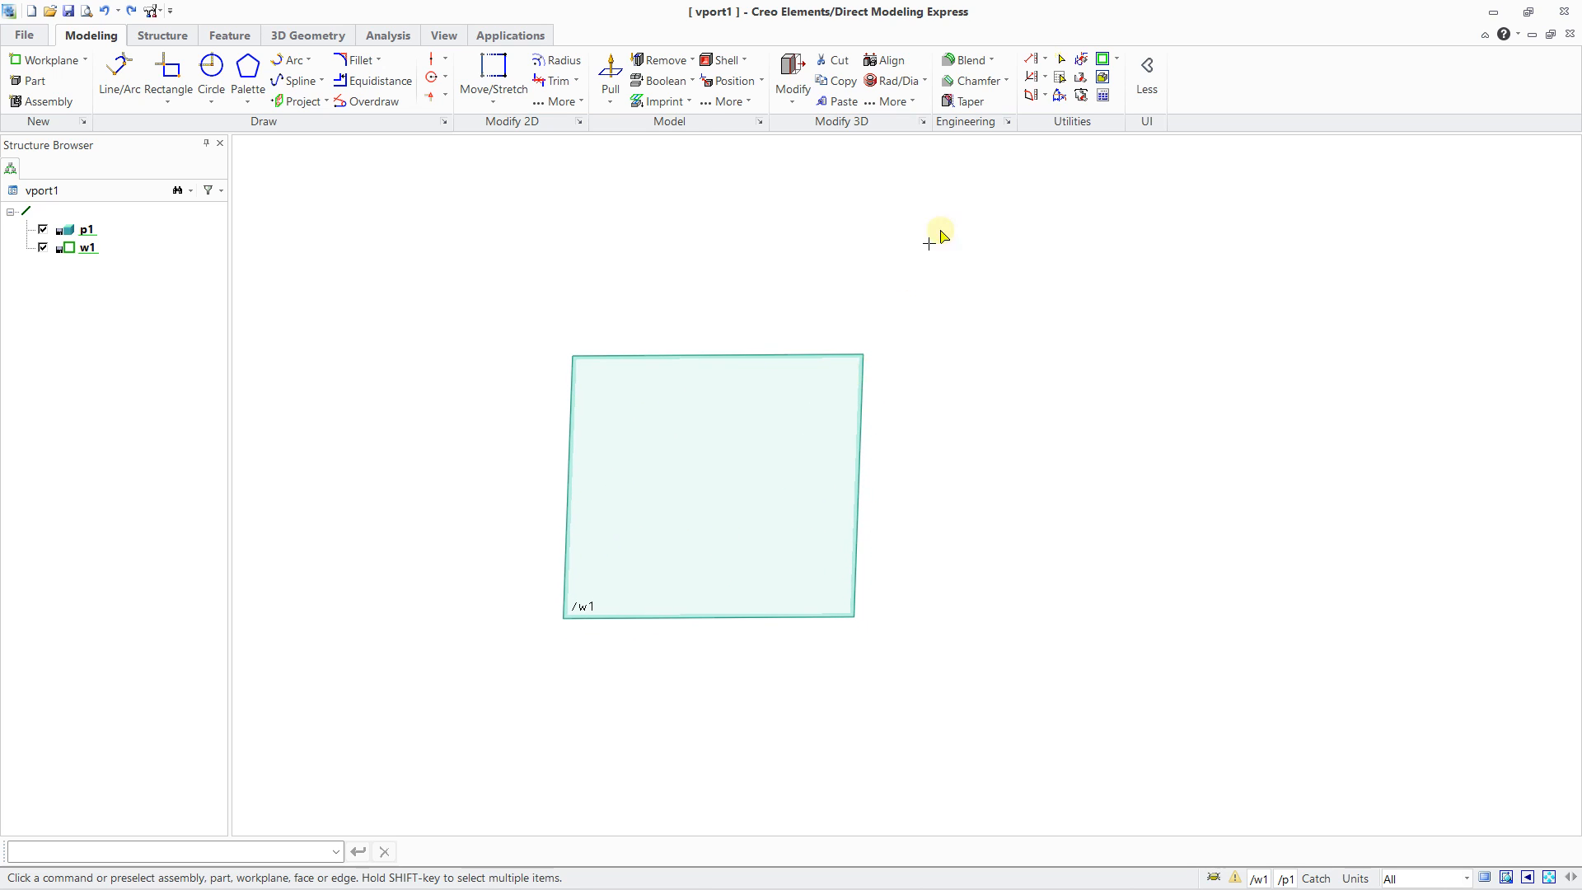
pyautogui.click(1101, 60)
pyautogui.scroll(4, 1025, 375)
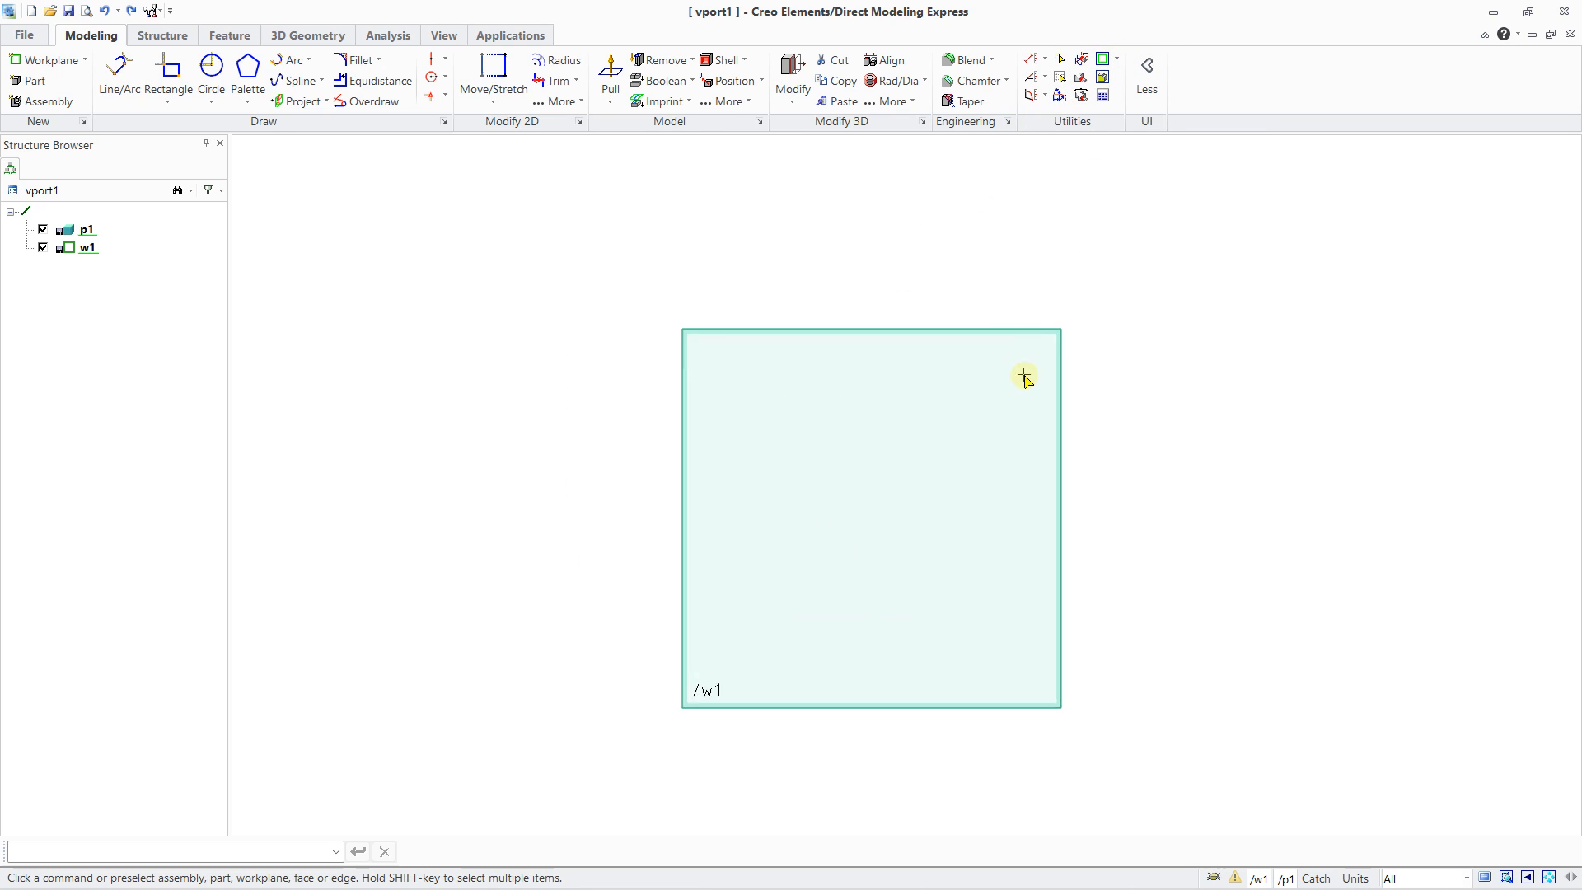
pyautogui.click(447, 61)
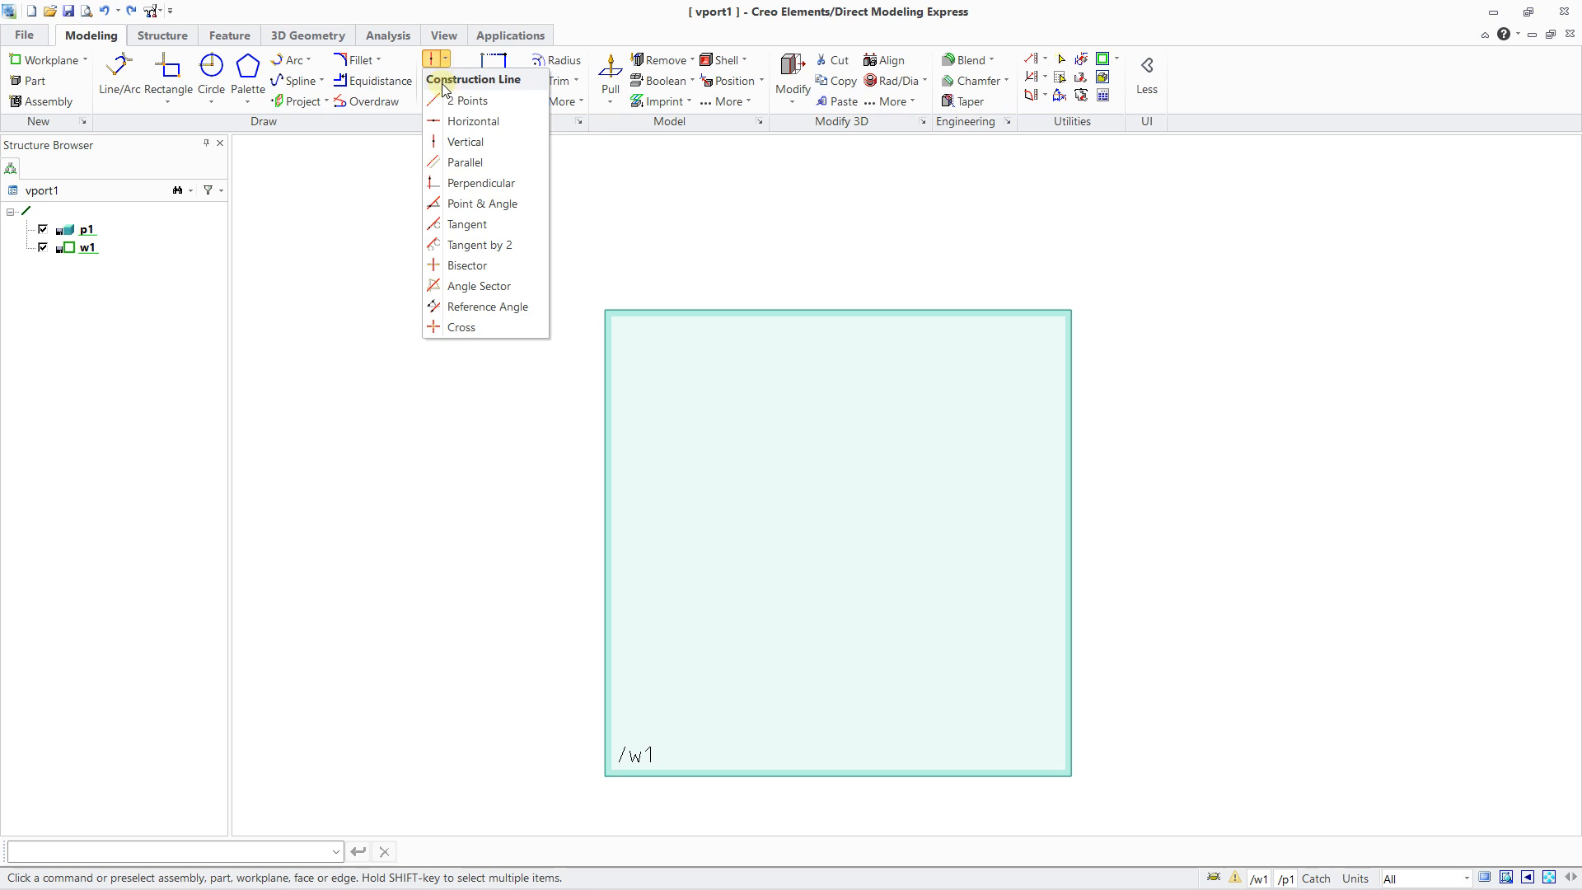
pyautogui.click(446, 126)
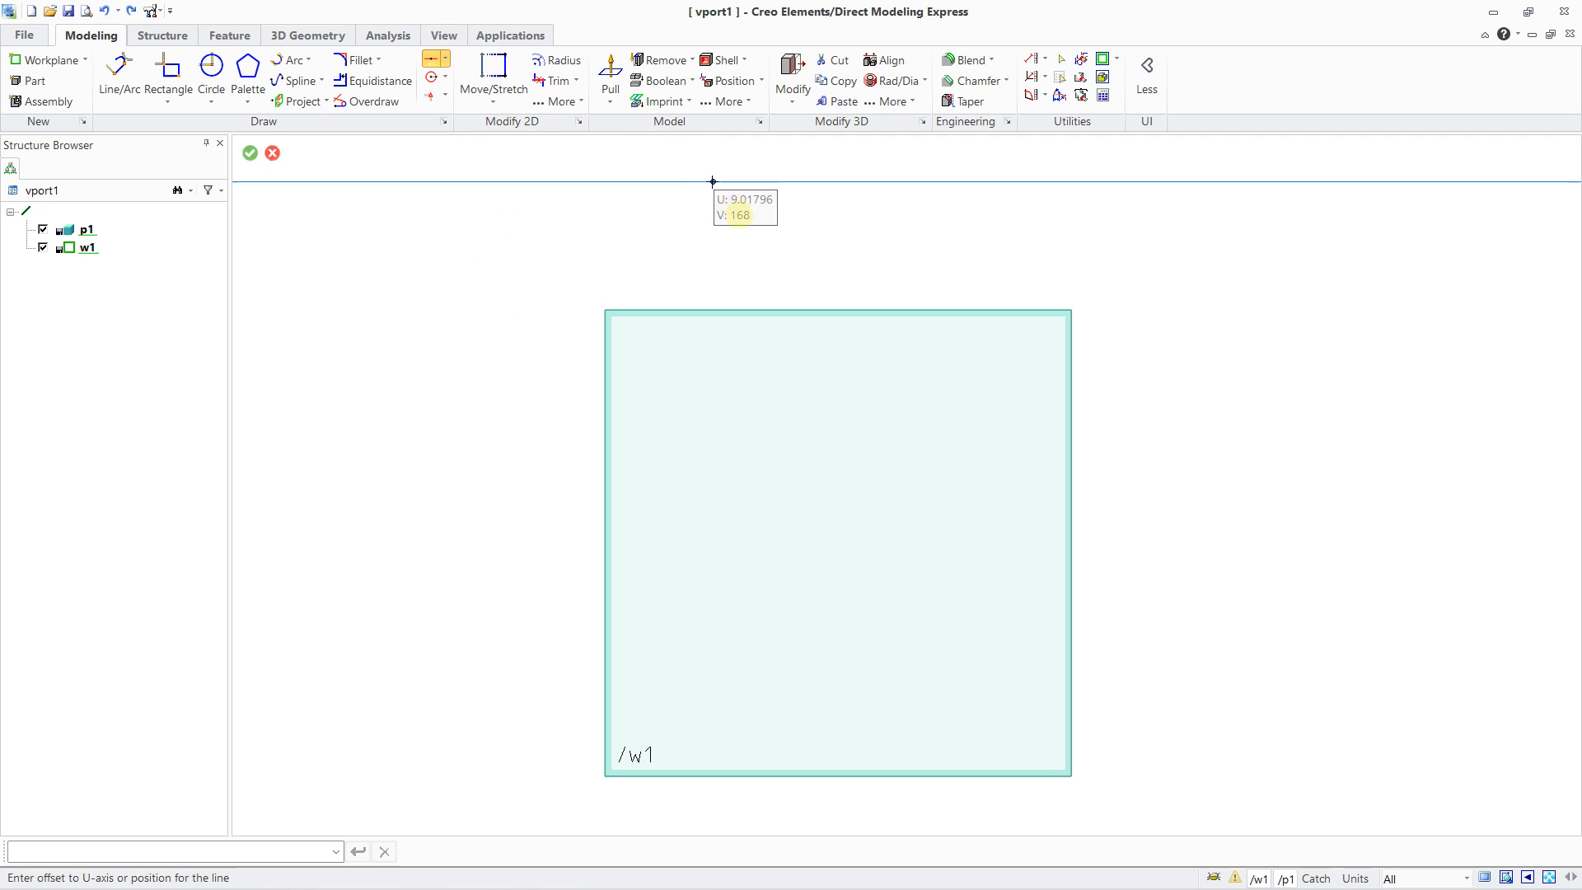
pyautogui.write('50')
pyautogui.press('Return')
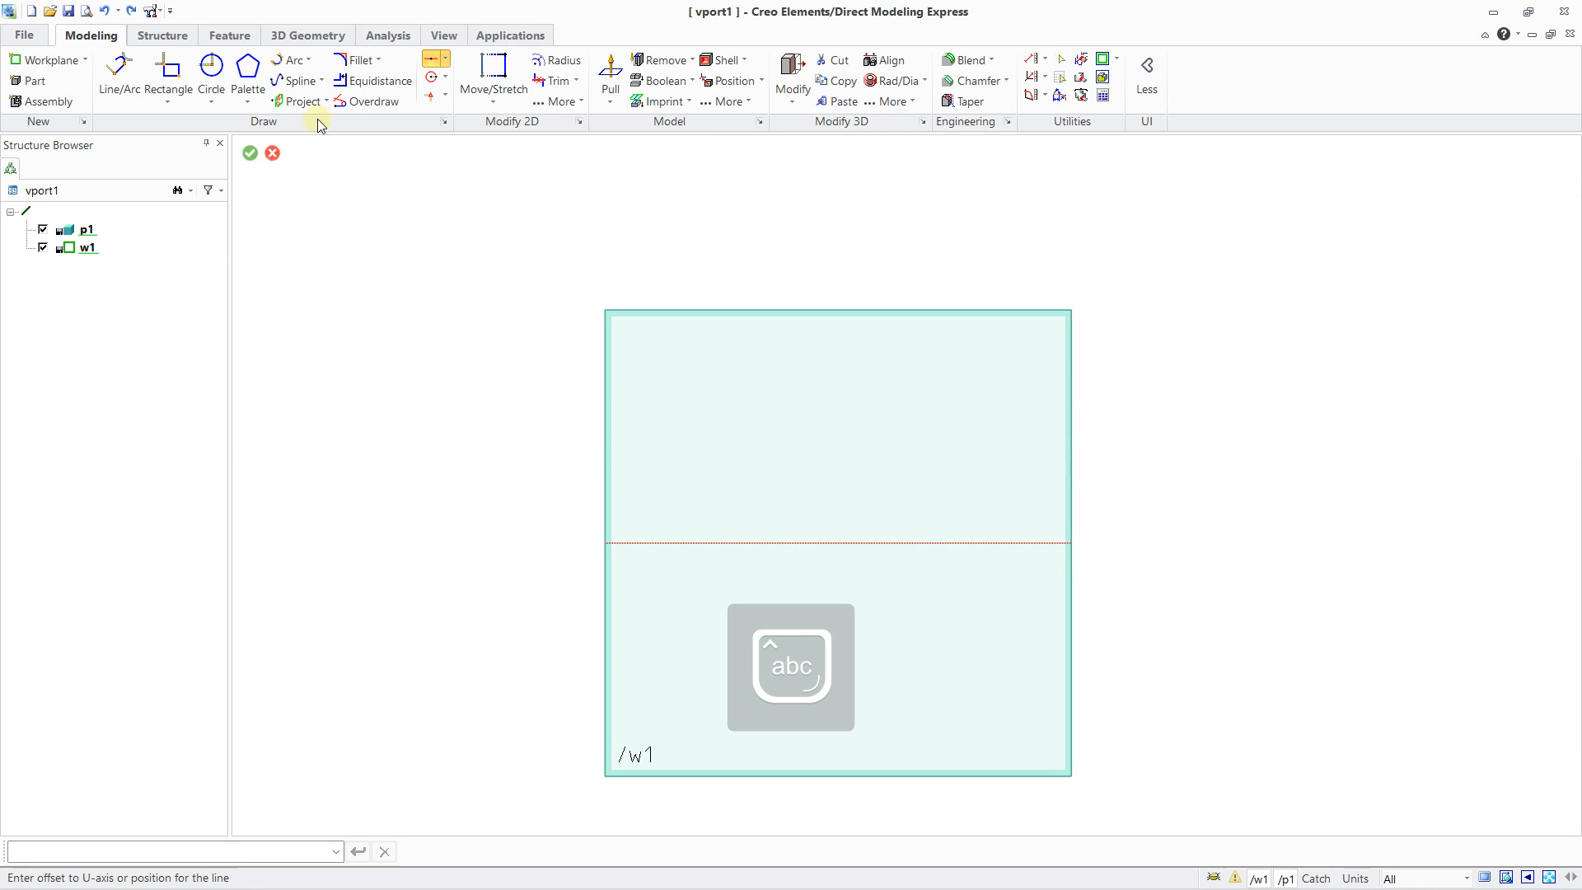
# Place a vertical construction line on workplane w1 at an offset of 50 from the V-axis.
pyautogui.click(445, 60)
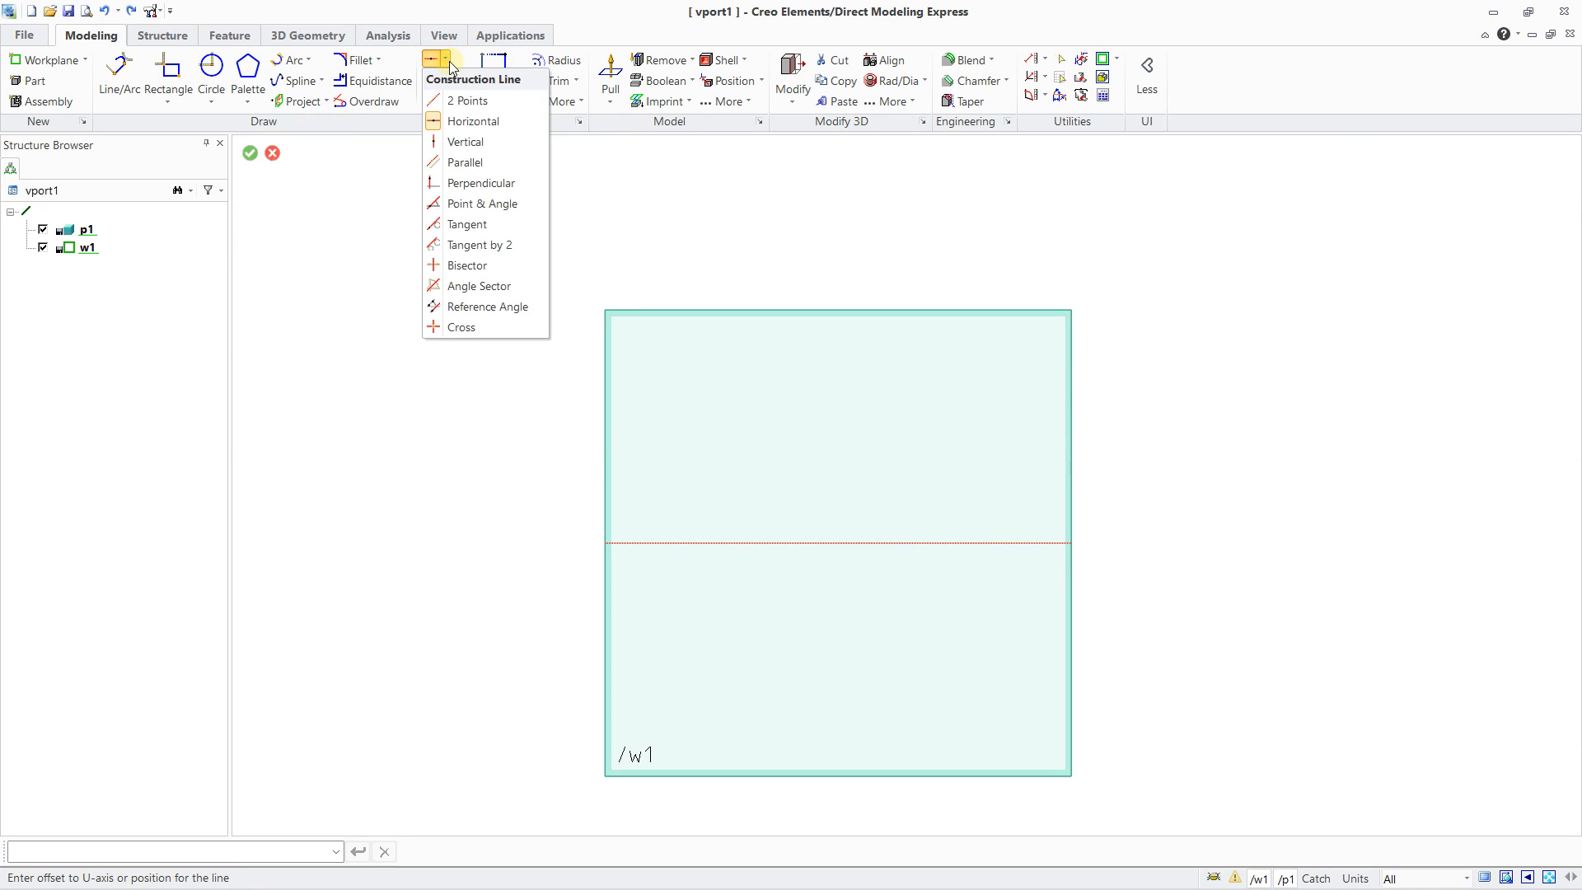
pyautogui.click(456, 144)
pyautogui.write('5')
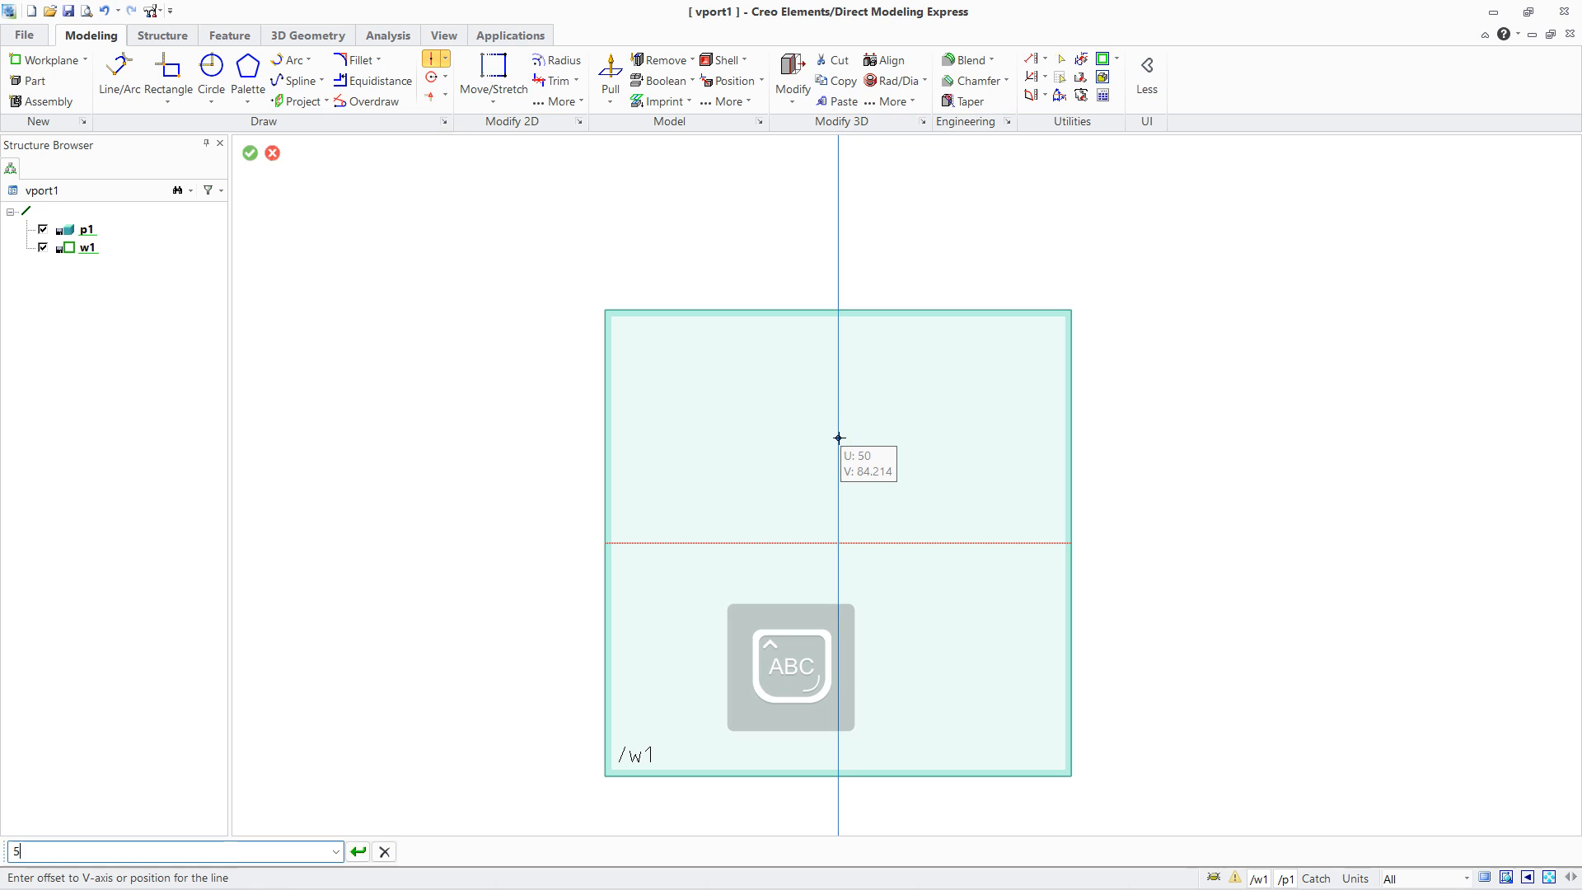
pyautogui.write('0')
pyautogui.press('Return')
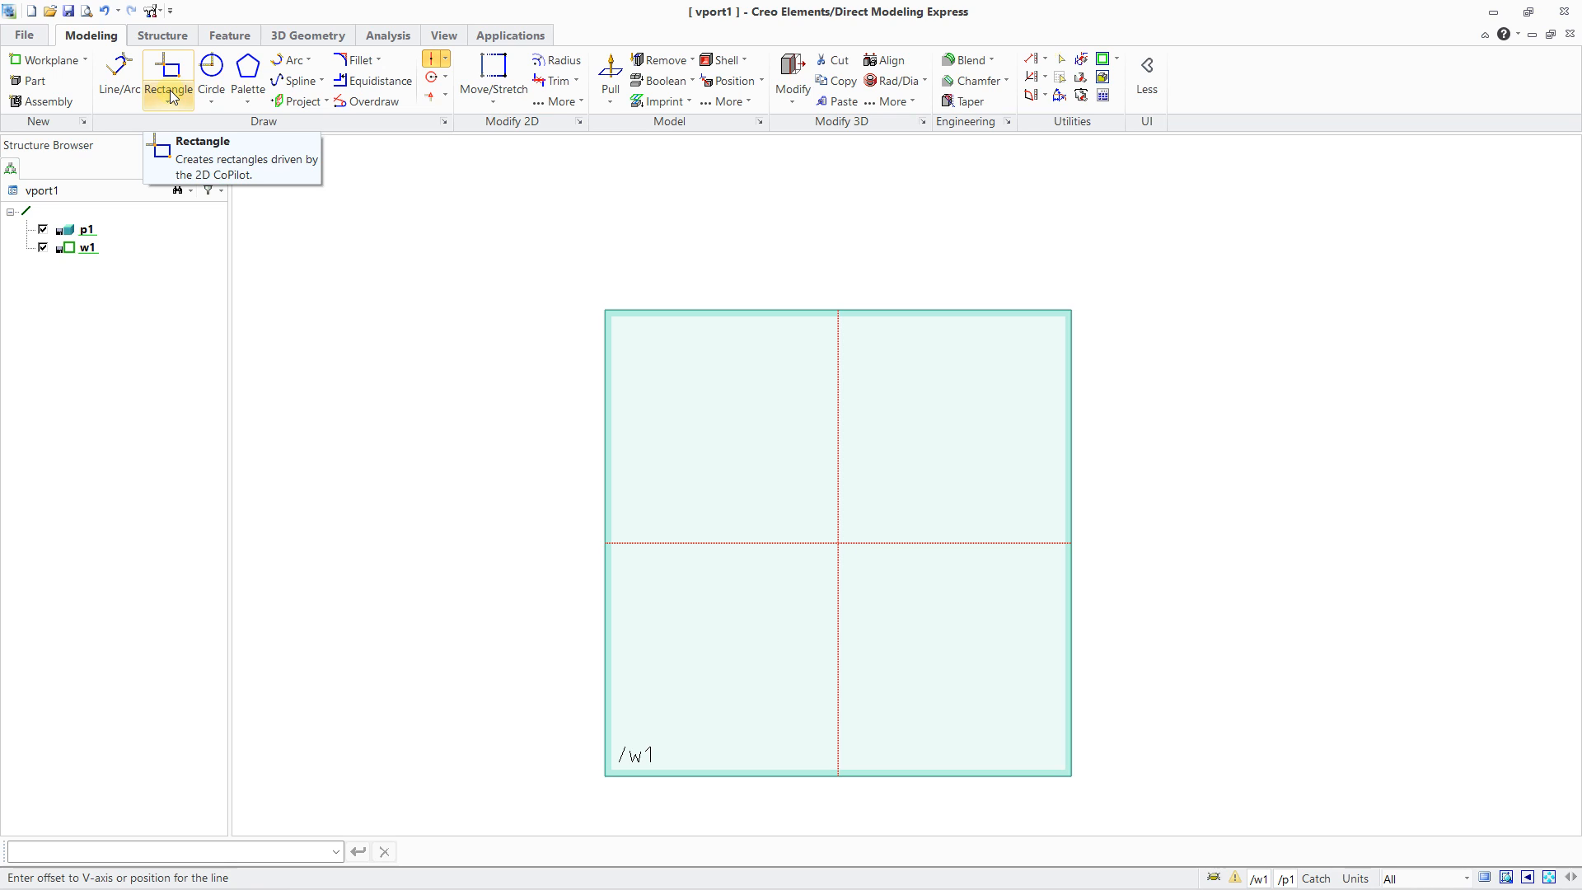
# Draw a central rectangle 7 wide and 60 high, centred on the intersection of the construction lines.
pyautogui.click(170, 91)
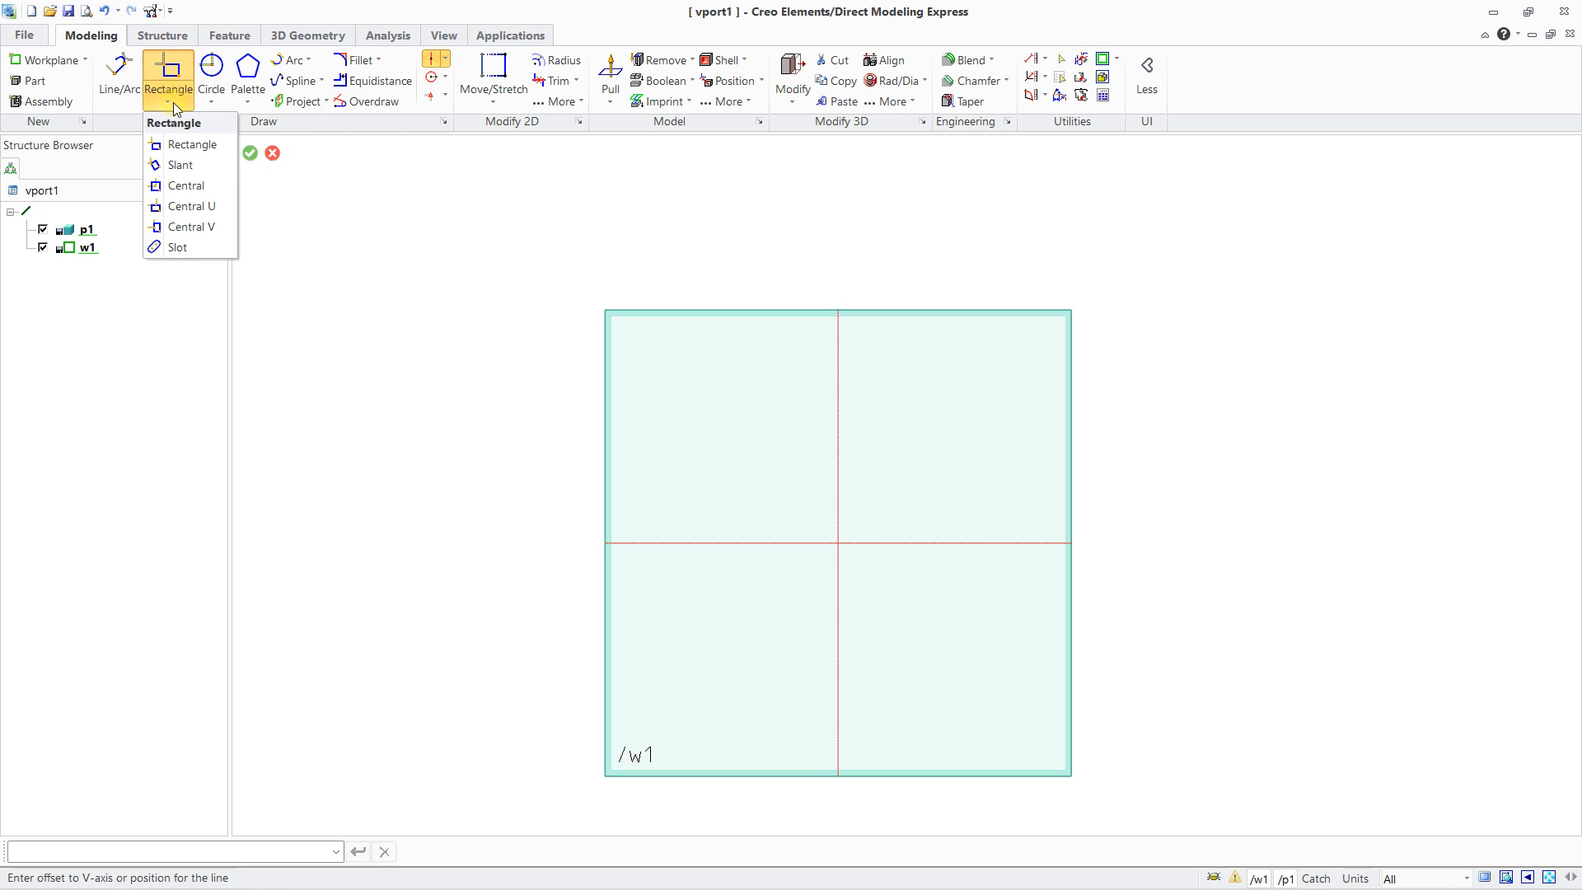
pyautogui.click(180, 183)
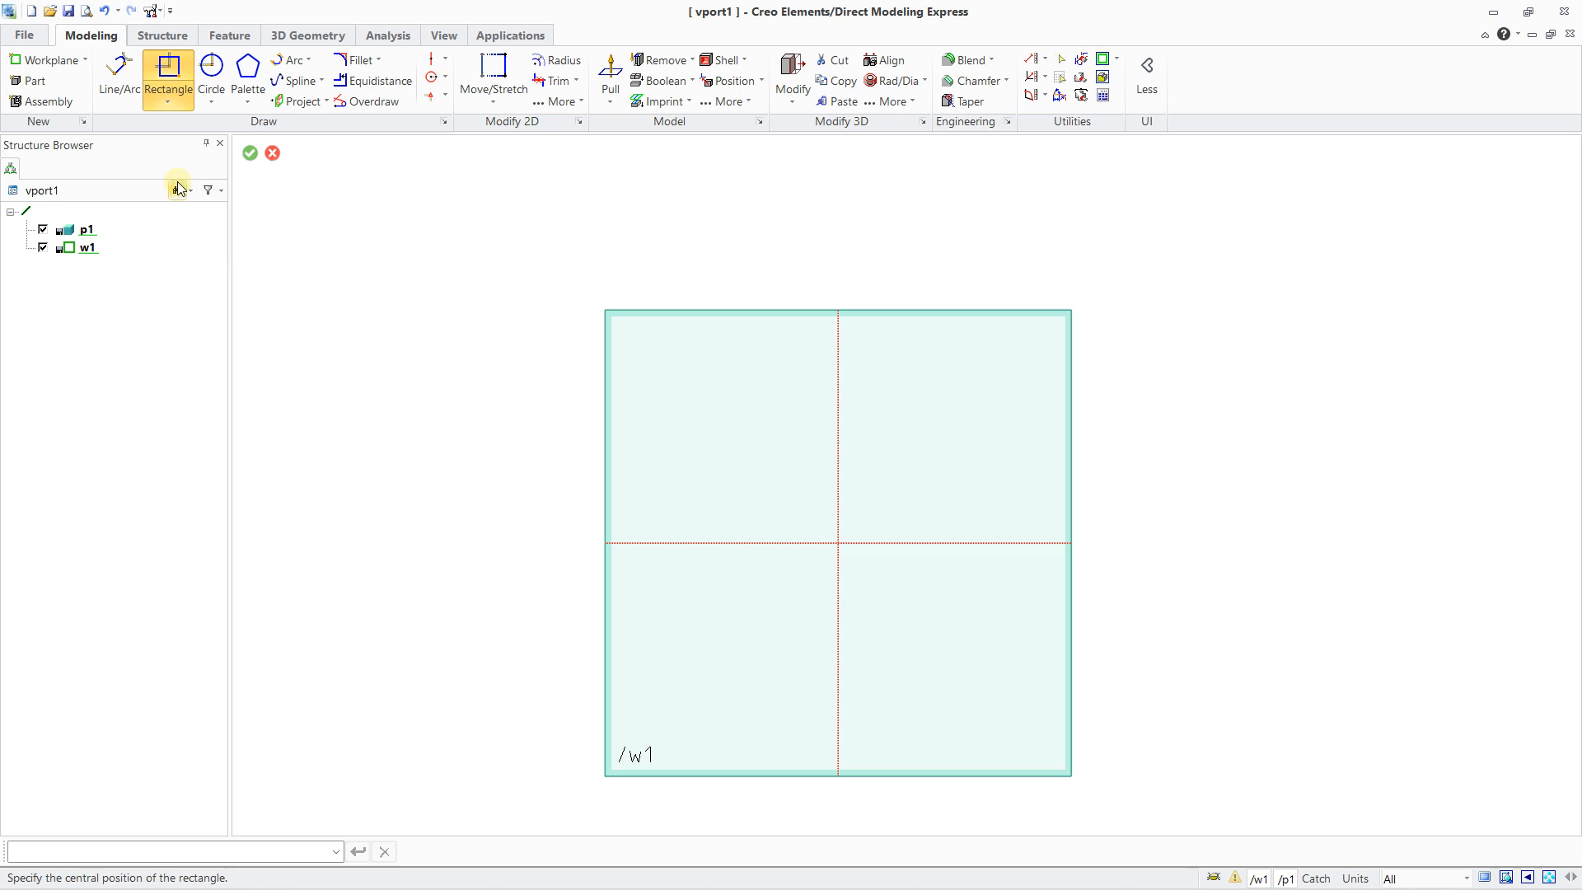
pyautogui.click(838, 543)
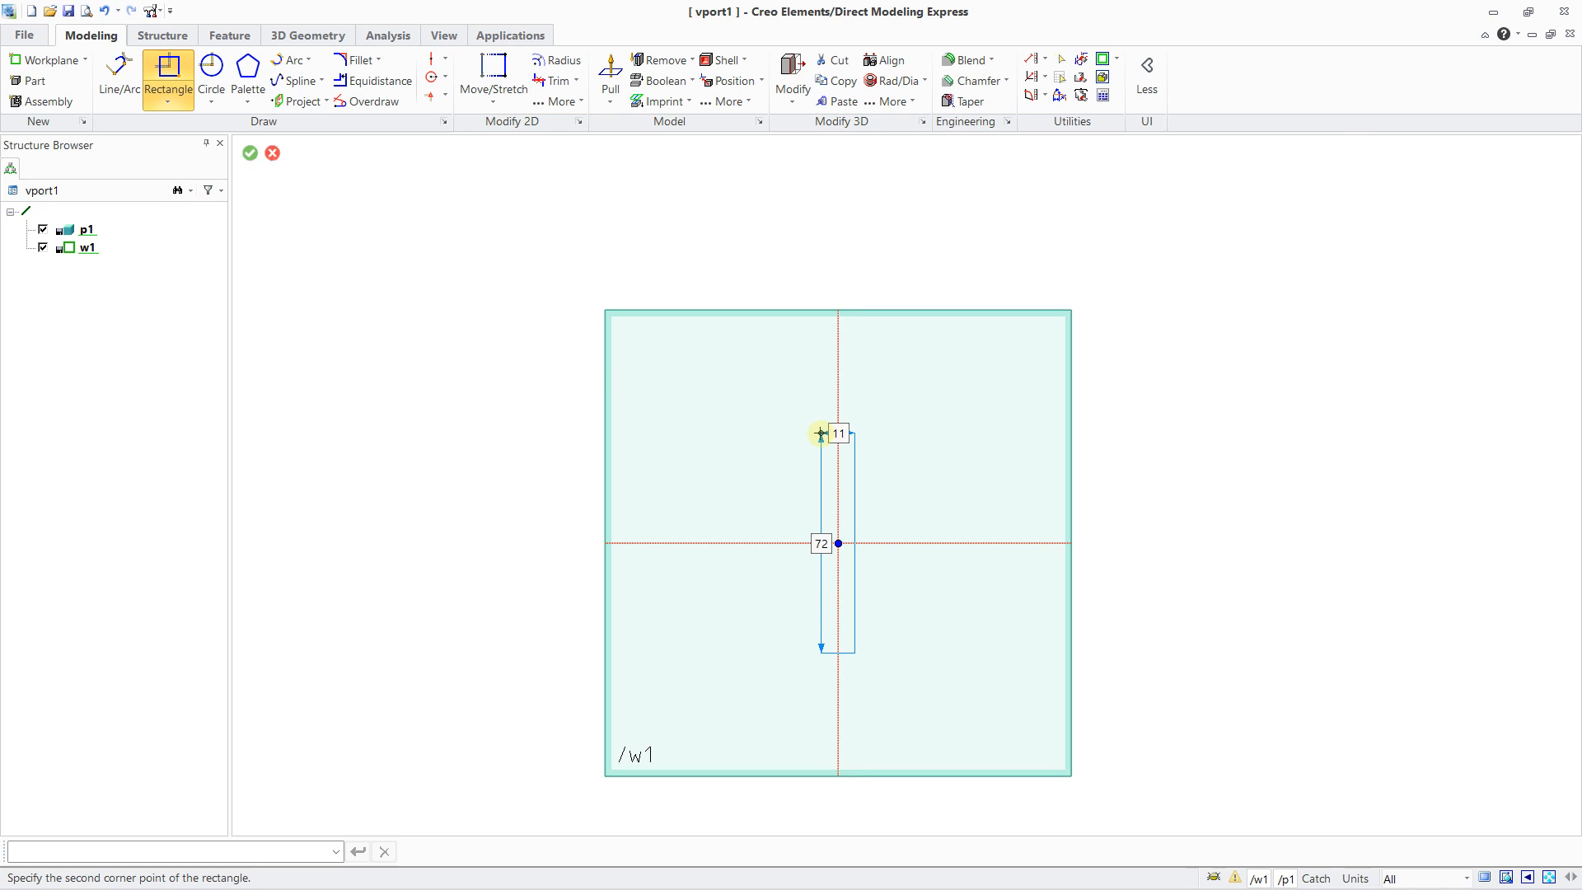
pyautogui.scroll(2, 823, 433)
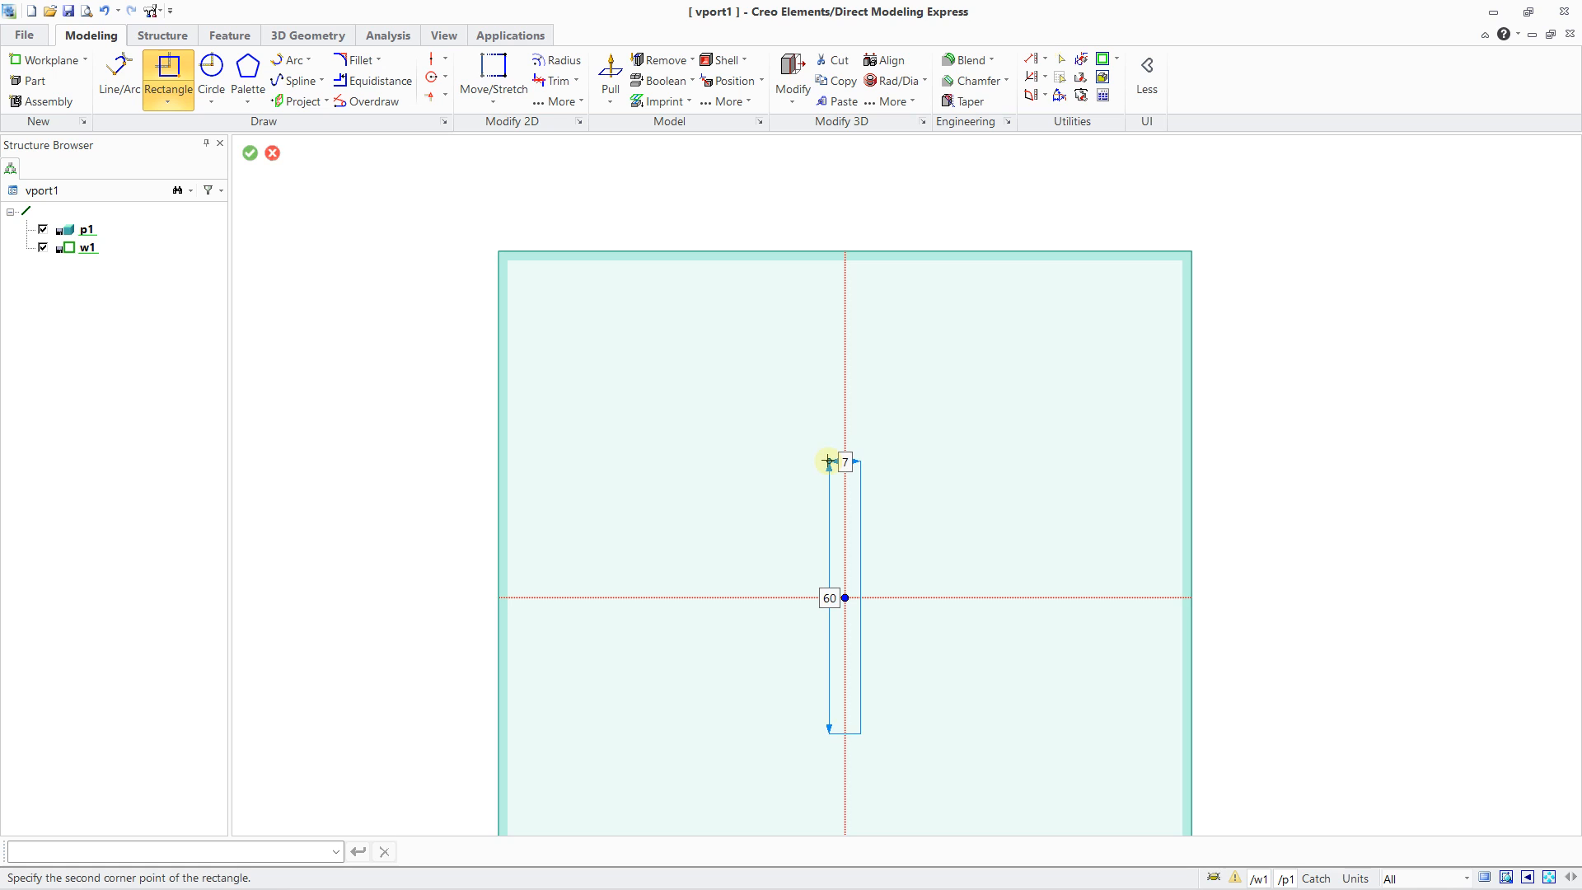
pyautogui.click(827, 461)
pyautogui.moveTo(863, 601); pyautogui.dragTo(745, 530, button='middle')
pyautogui.click(250, 153)
pyautogui.moveTo(564, 471); pyautogui.dragTo(725, 494, button='middle')
pyautogui.click(617, 106)
pyautogui.click(646, 123)
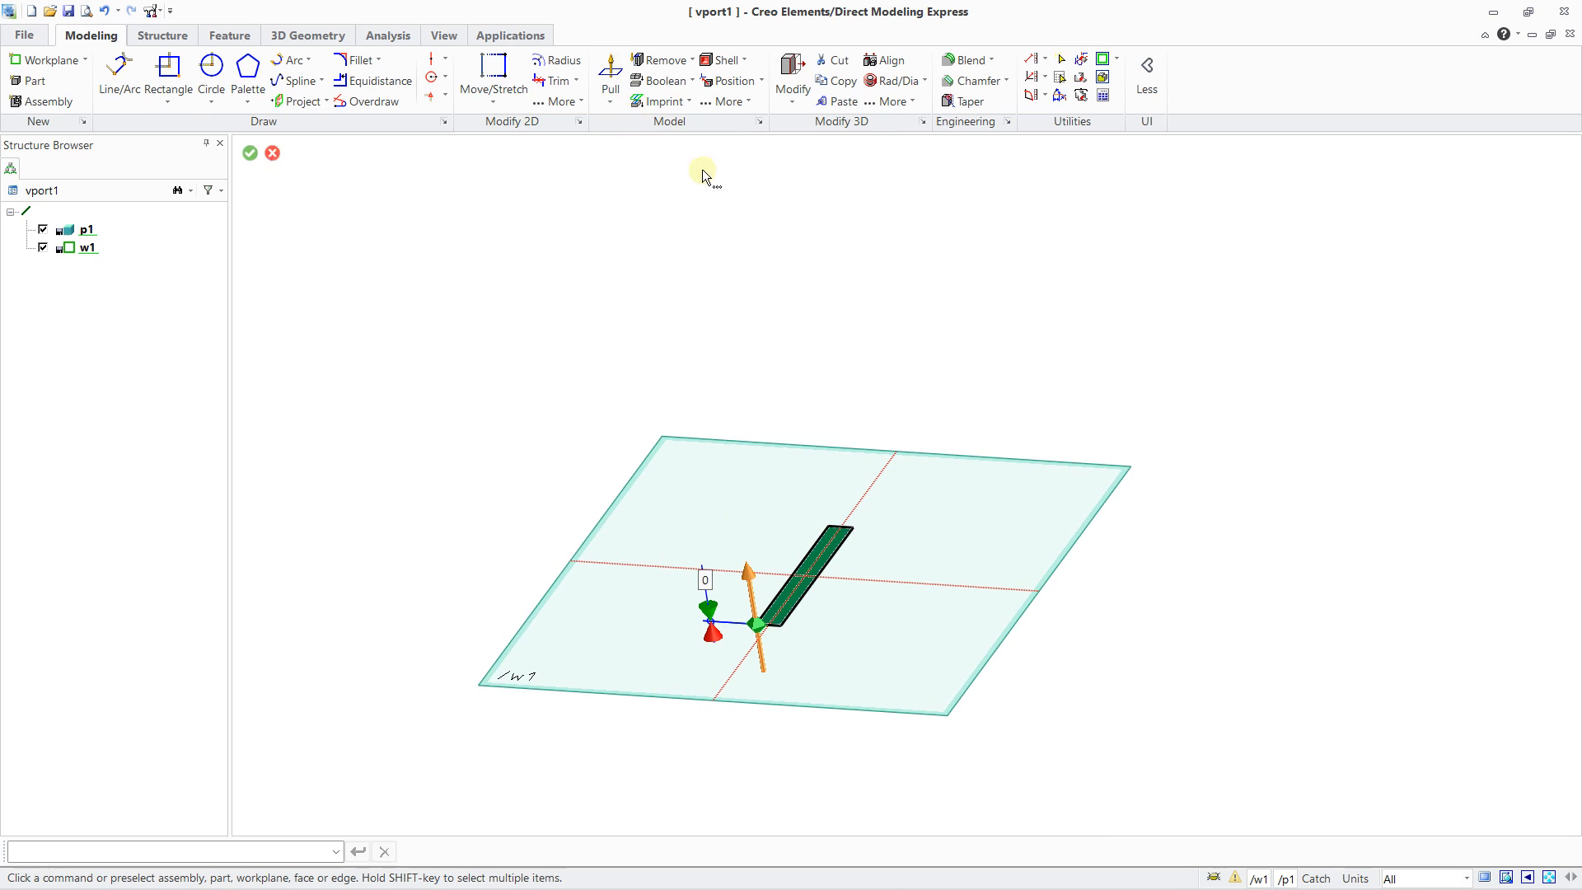
pyautogui.moveTo(751, 582); pyautogui.dragTo(724, 367)
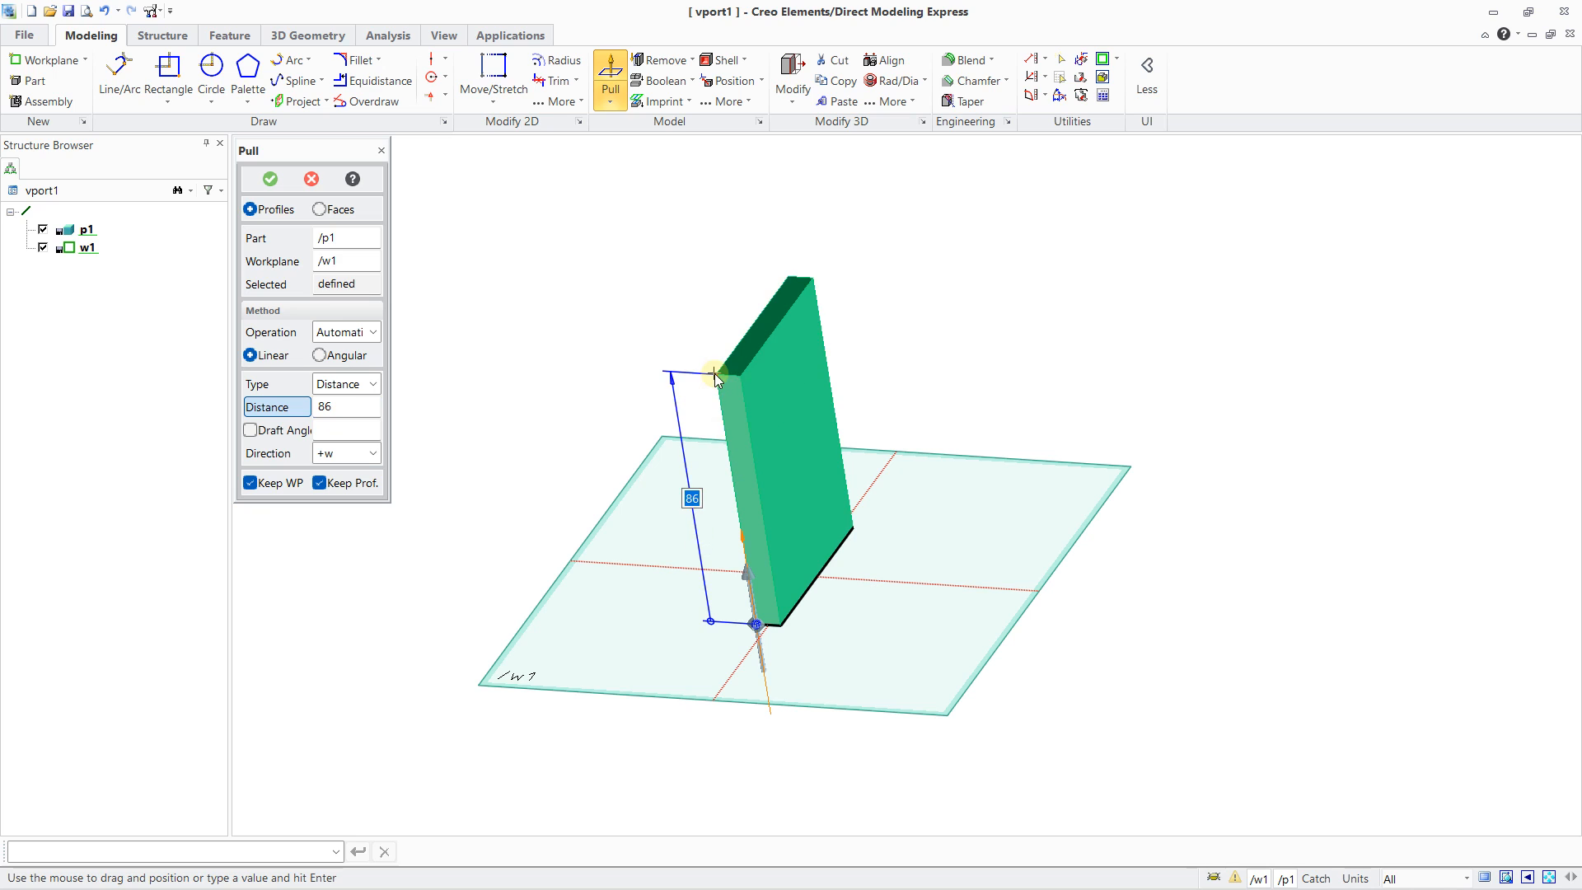
pyautogui.moveTo(761, 398); pyautogui.dragTo(862, 364, button='middle')
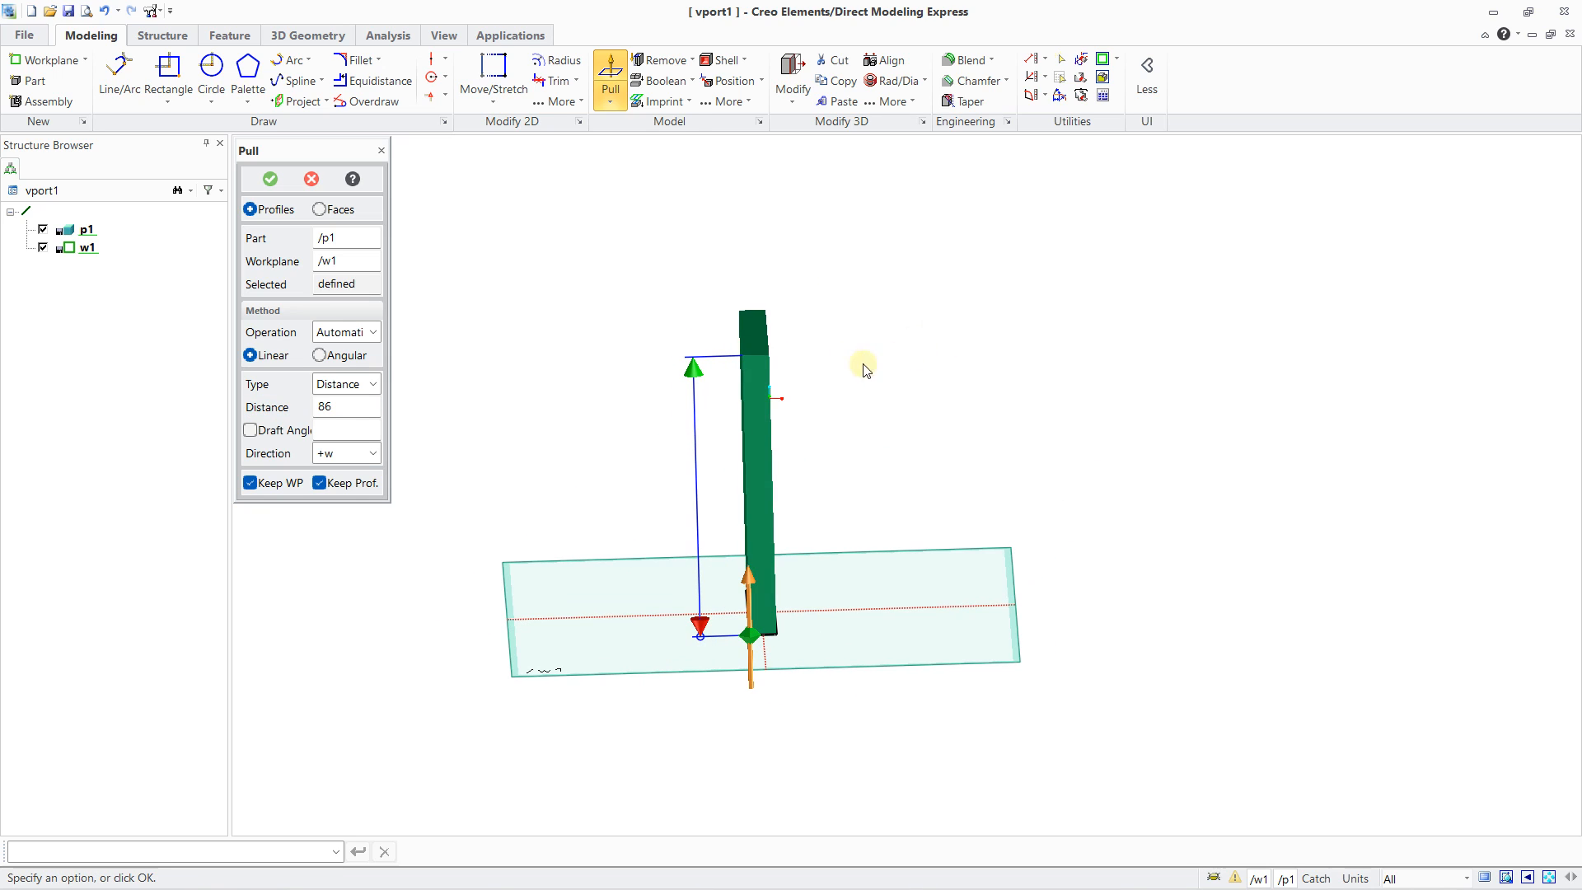
pyautogui.click(311, 181)
# Create workplane w2 perpendicular to w1, with a position length of -50 so it passes through w1's horizontal construction line.
pyautogui.moveTo(452, 311); pyautogui.dragTo(669, 523, button='middle')
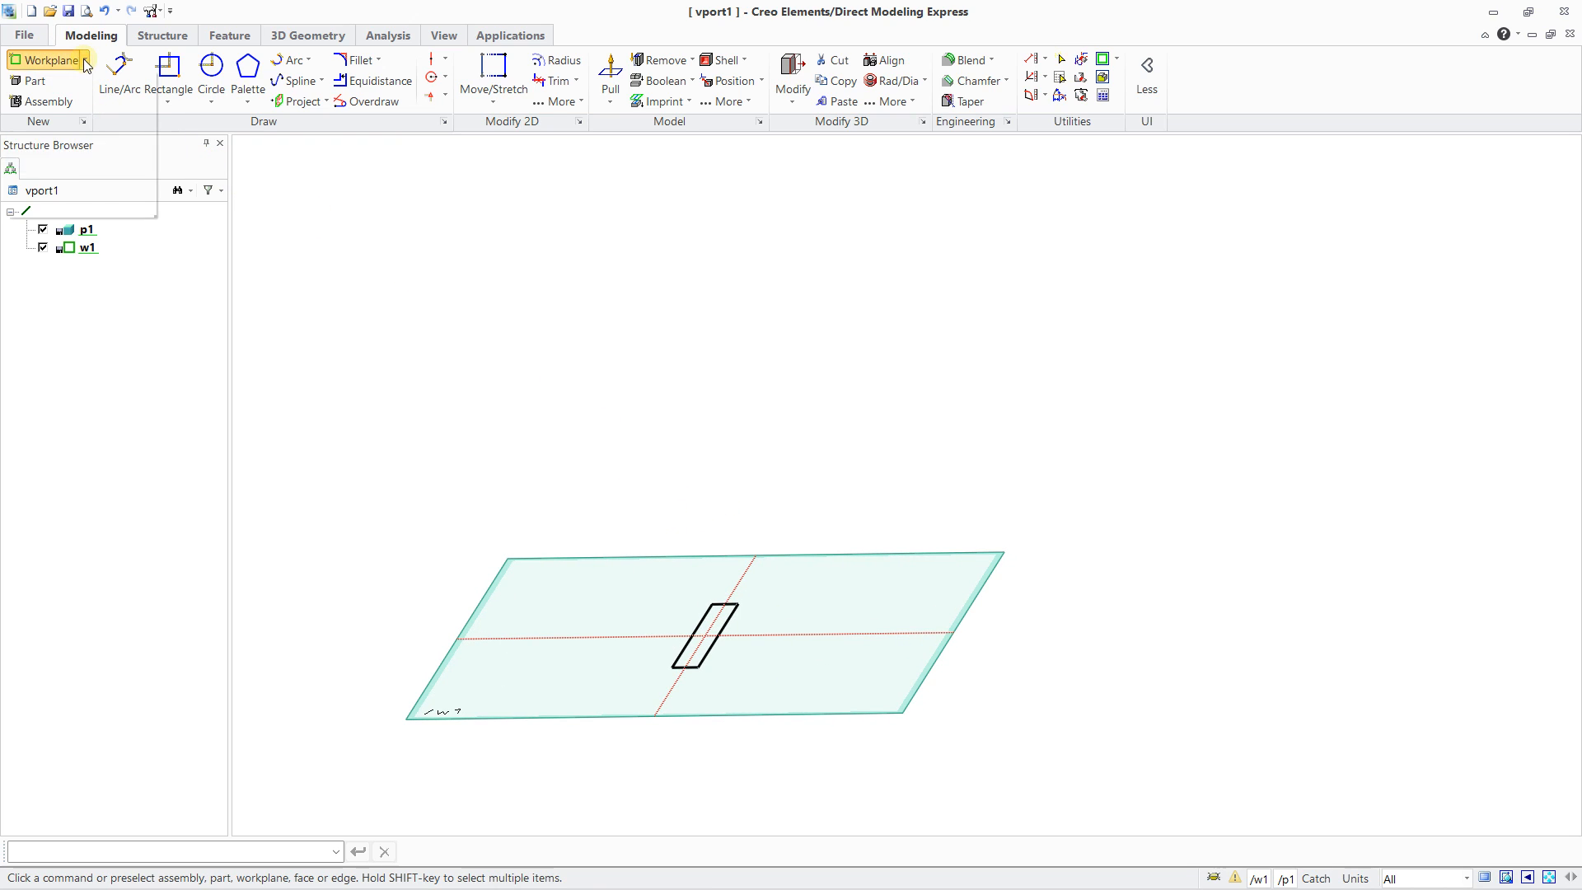
pyautogui.click(50, 61)
pyautogui.click(67, 81)
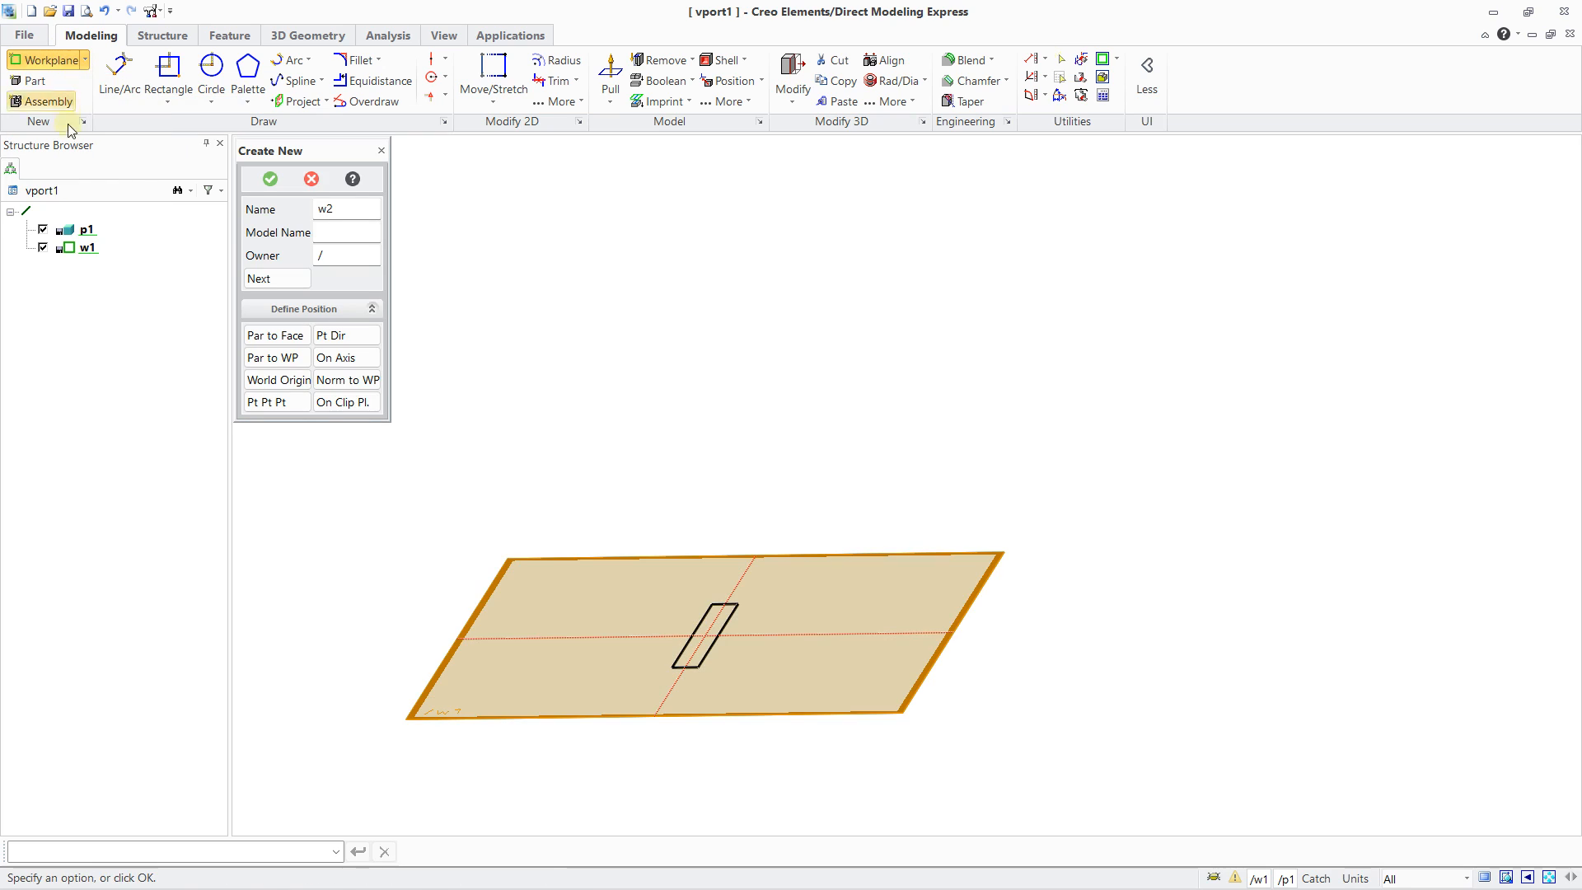
pyautogui.click(261, 384)
pyautogui.moveTo(610, 577); pyautogui.dragTo(1024, 379, button='middle')
pyautogui.moveTo(714, 527); pyautogui.dragTo(814, 428)
pyautogui.moveTo(783, 445); pyautogui.dragTo(483, 357, button='middle')
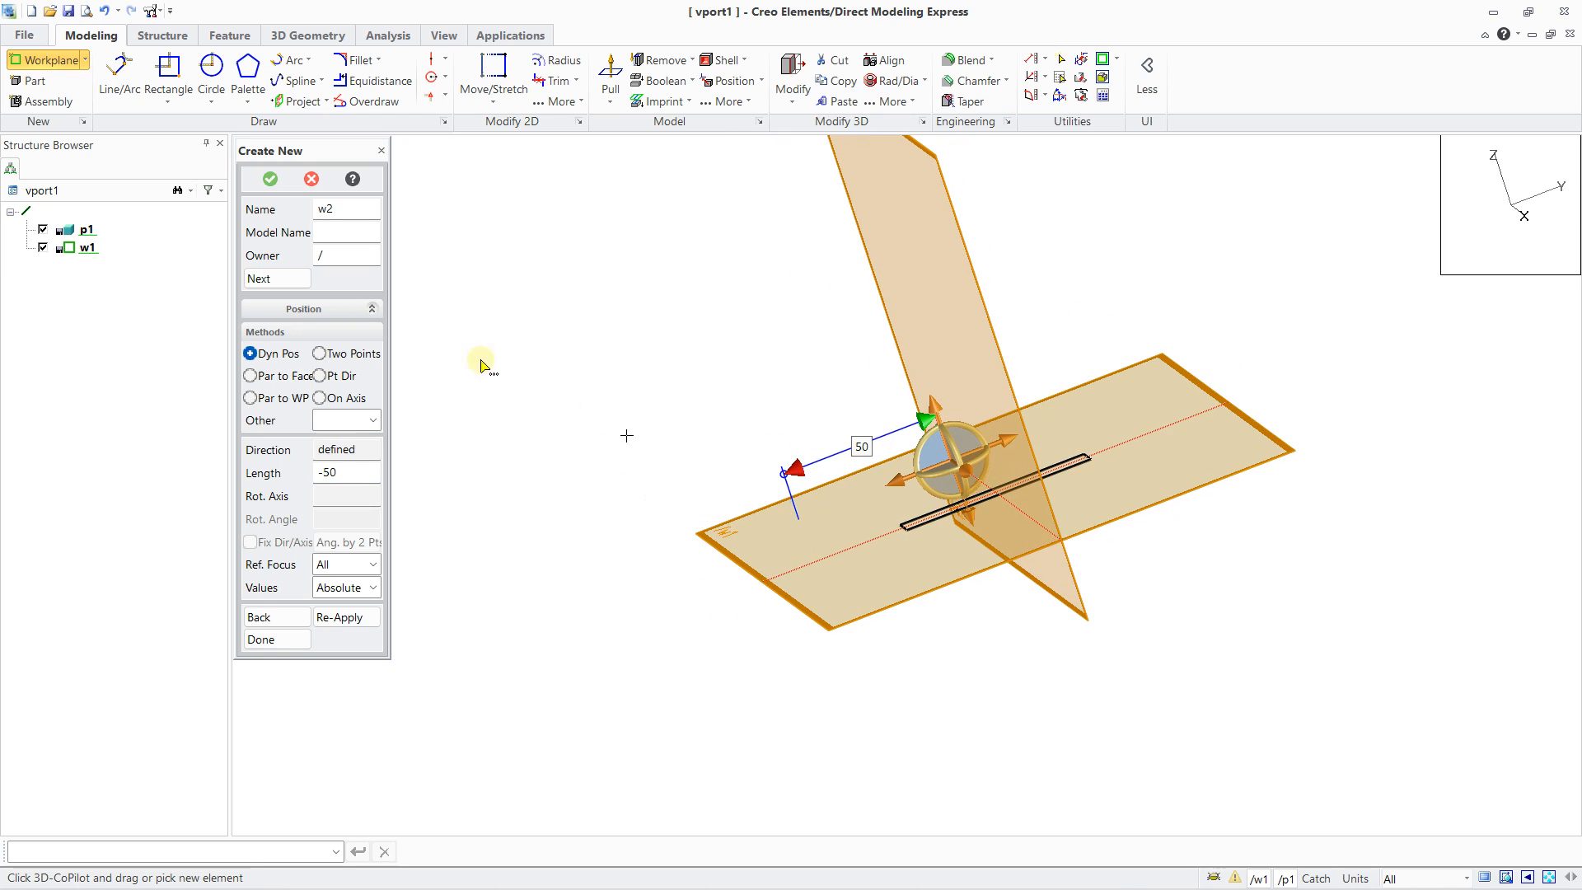
pyautogui.click(271, 179)
pyautogui.moveTo(927, 568); pyautogui.dragTo(857, 518, button='middle')
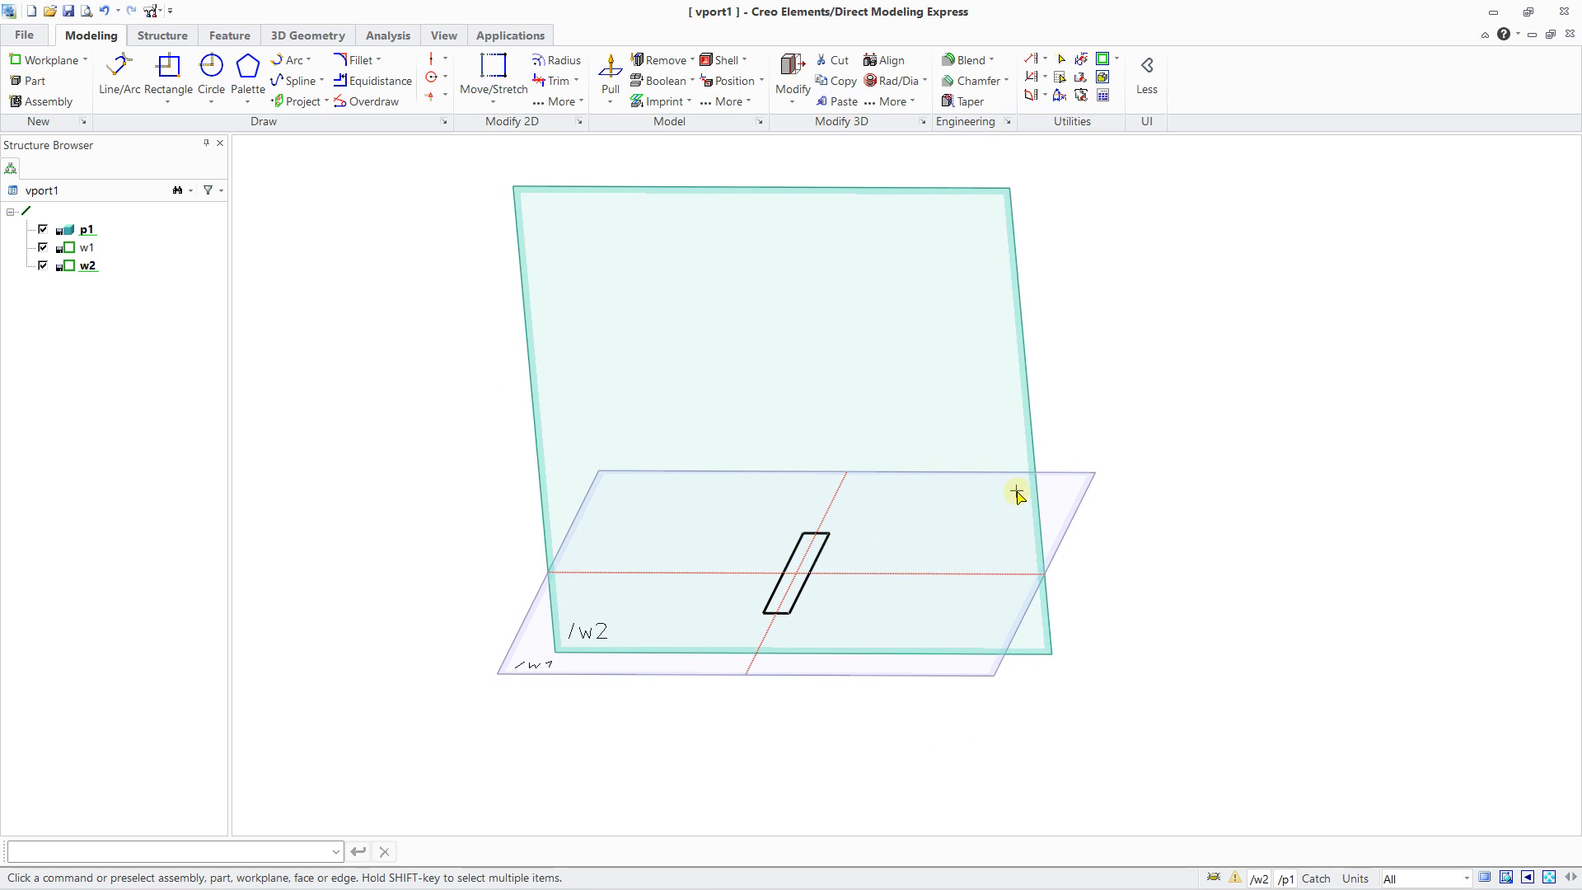
# Try to project the rectangular profile onto workplane w2 as construction geometry.
pyautogui.click(1105, 63)
pyautogui.scroll(3, 905, 652)
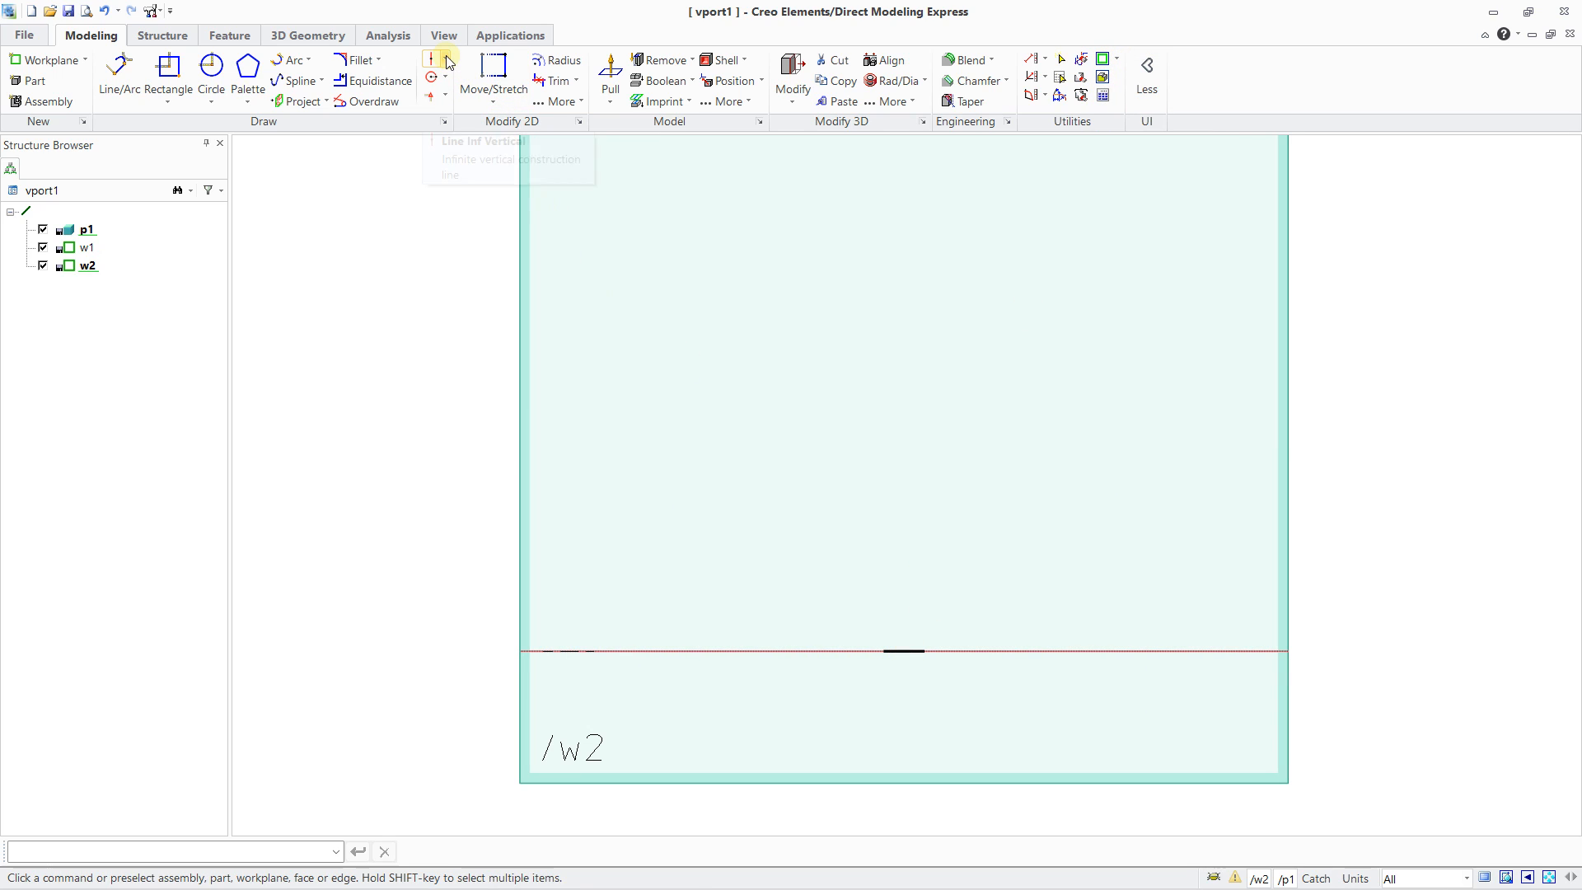
pyautogui.click(121, 66)
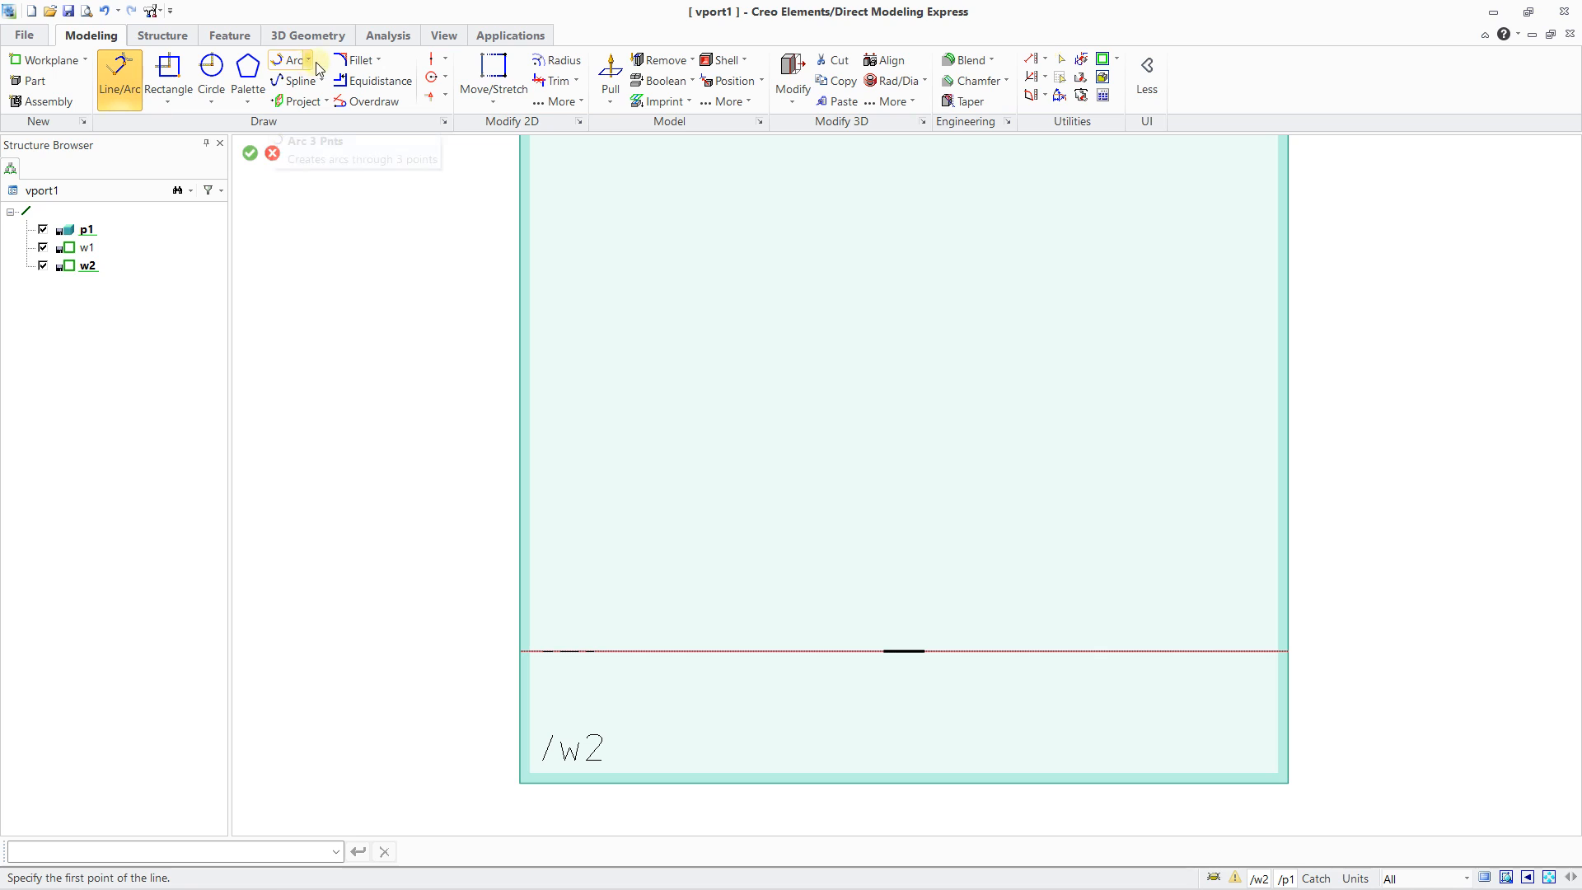
pyautogui.click(325, 102)
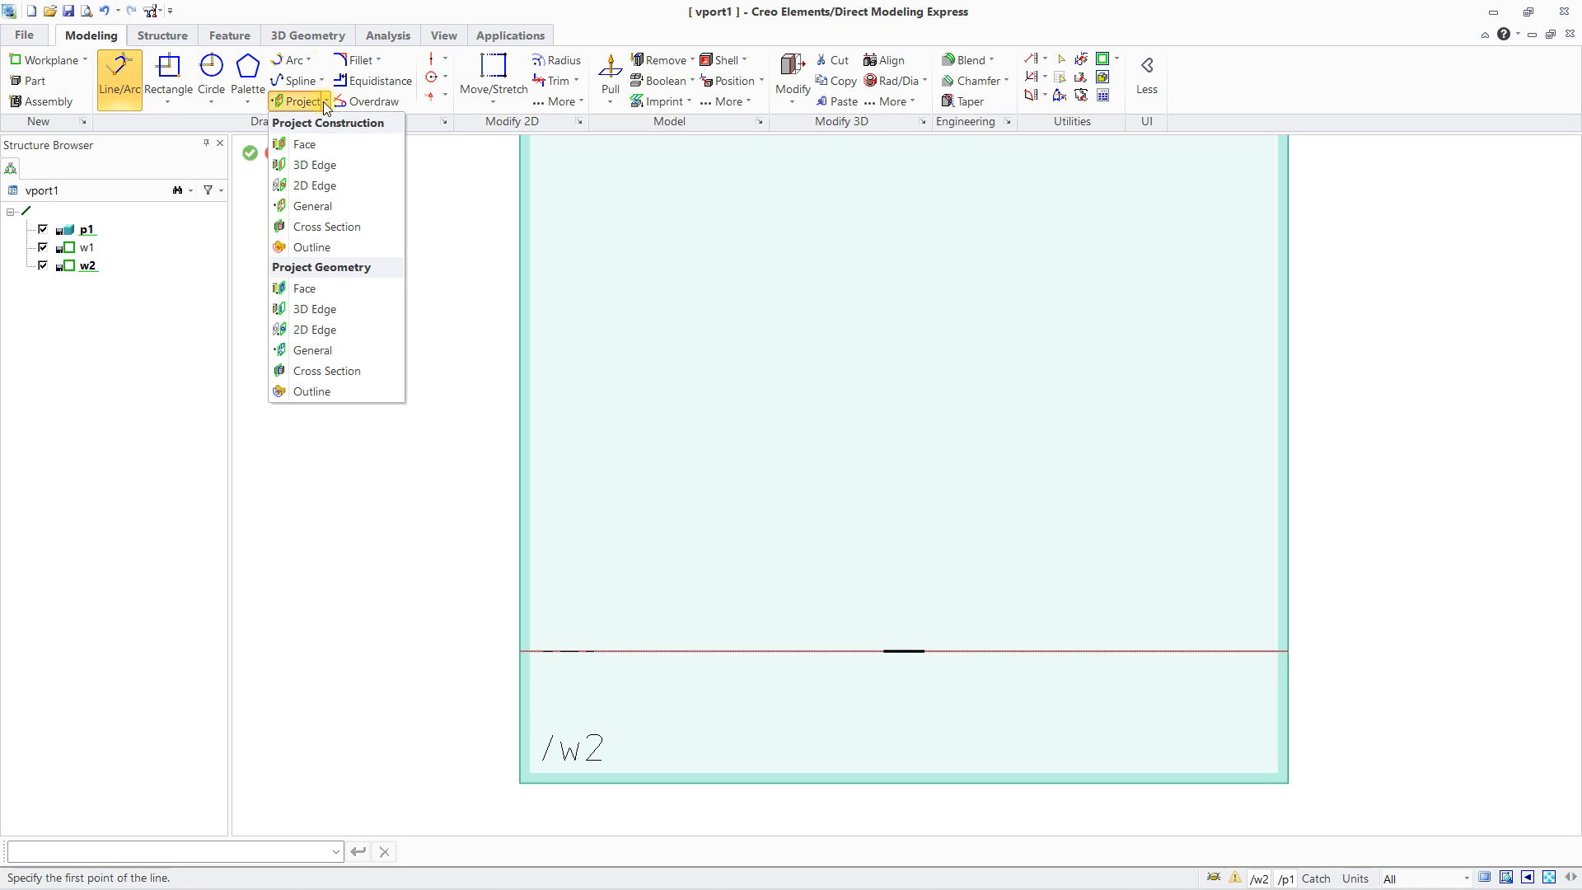
pyautogui.click(312, 206)
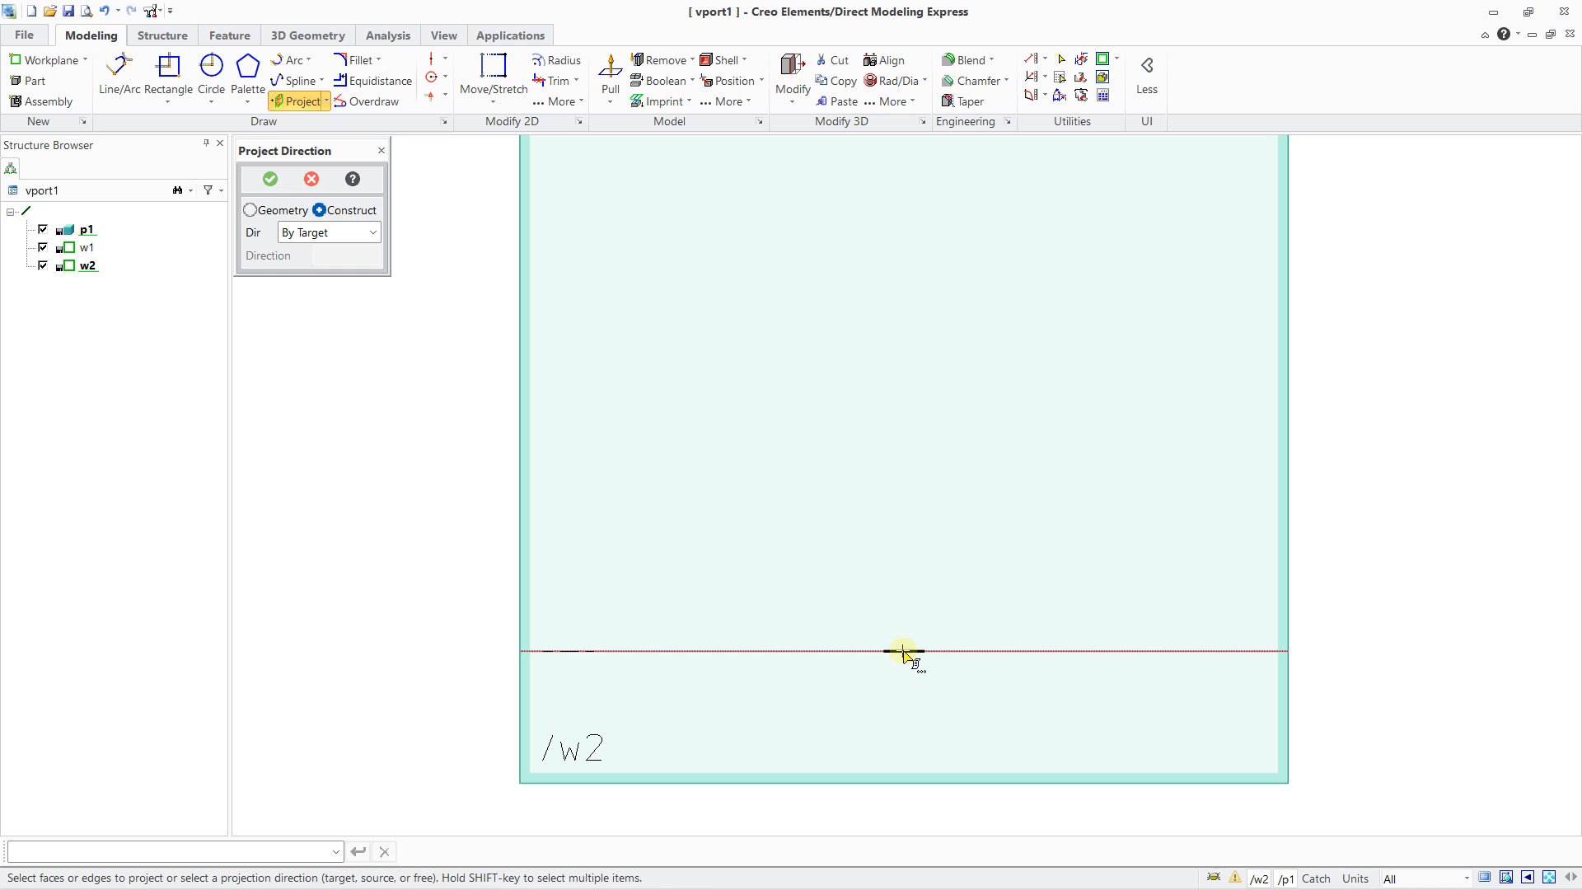
pyautogui.click(271, 181)
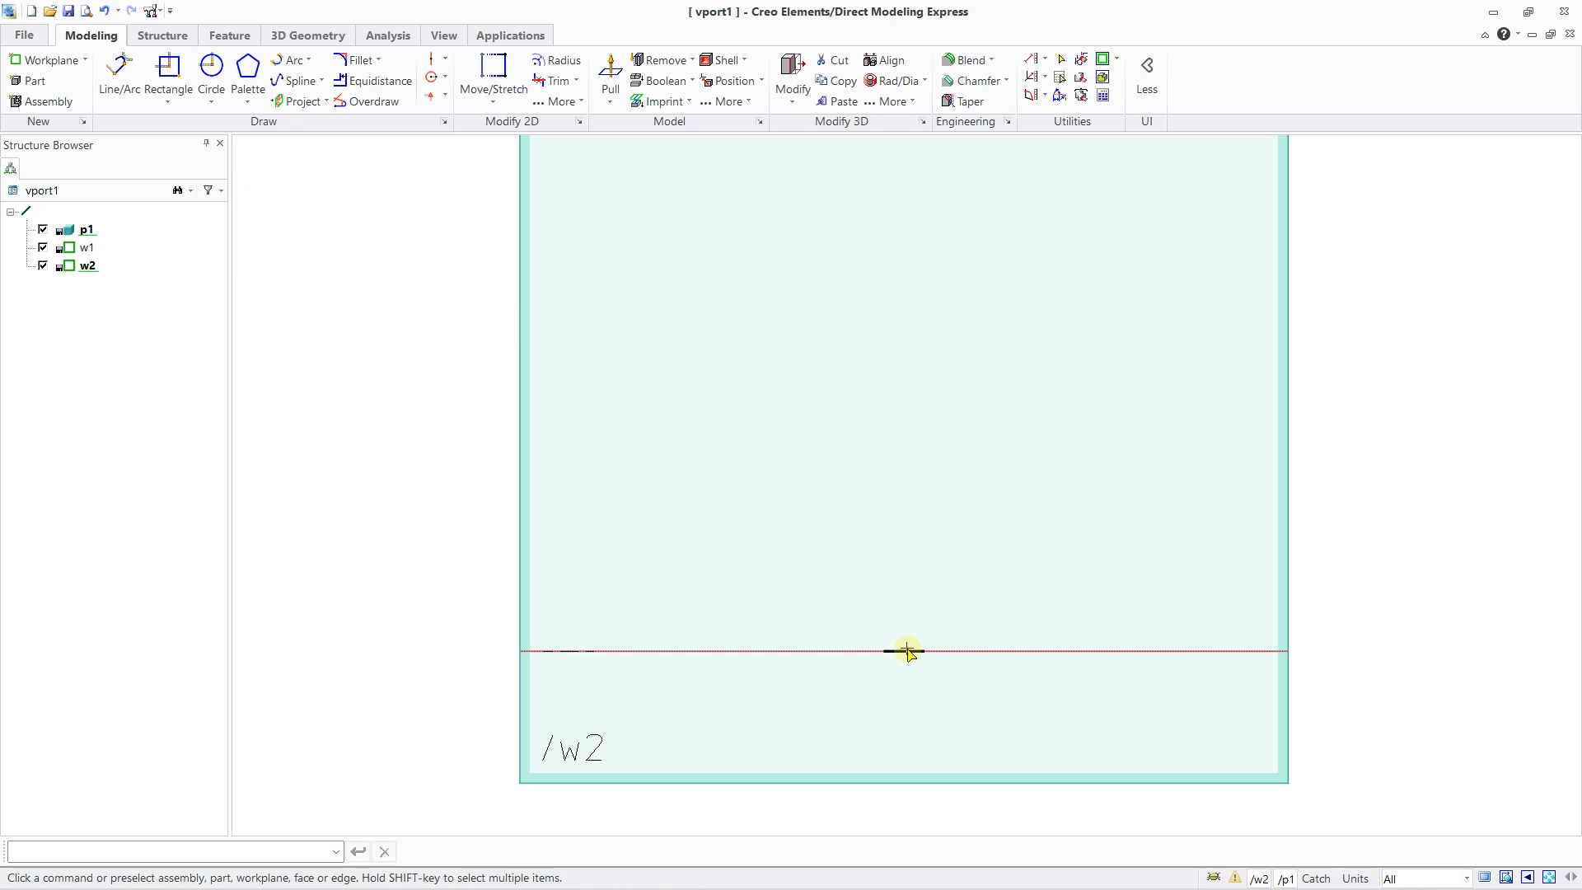
# Draw a three-point arc on workplane w2 from the profile's centre, ending about 160 away at about 110 degrees, with radius 200.
pyautogui.scroll(2, 906, 651)
pyautogui.scroll(-2, 908, 653)
pyautogui.scroll(1, 911, 655)
pyautogui.click(119, 75)
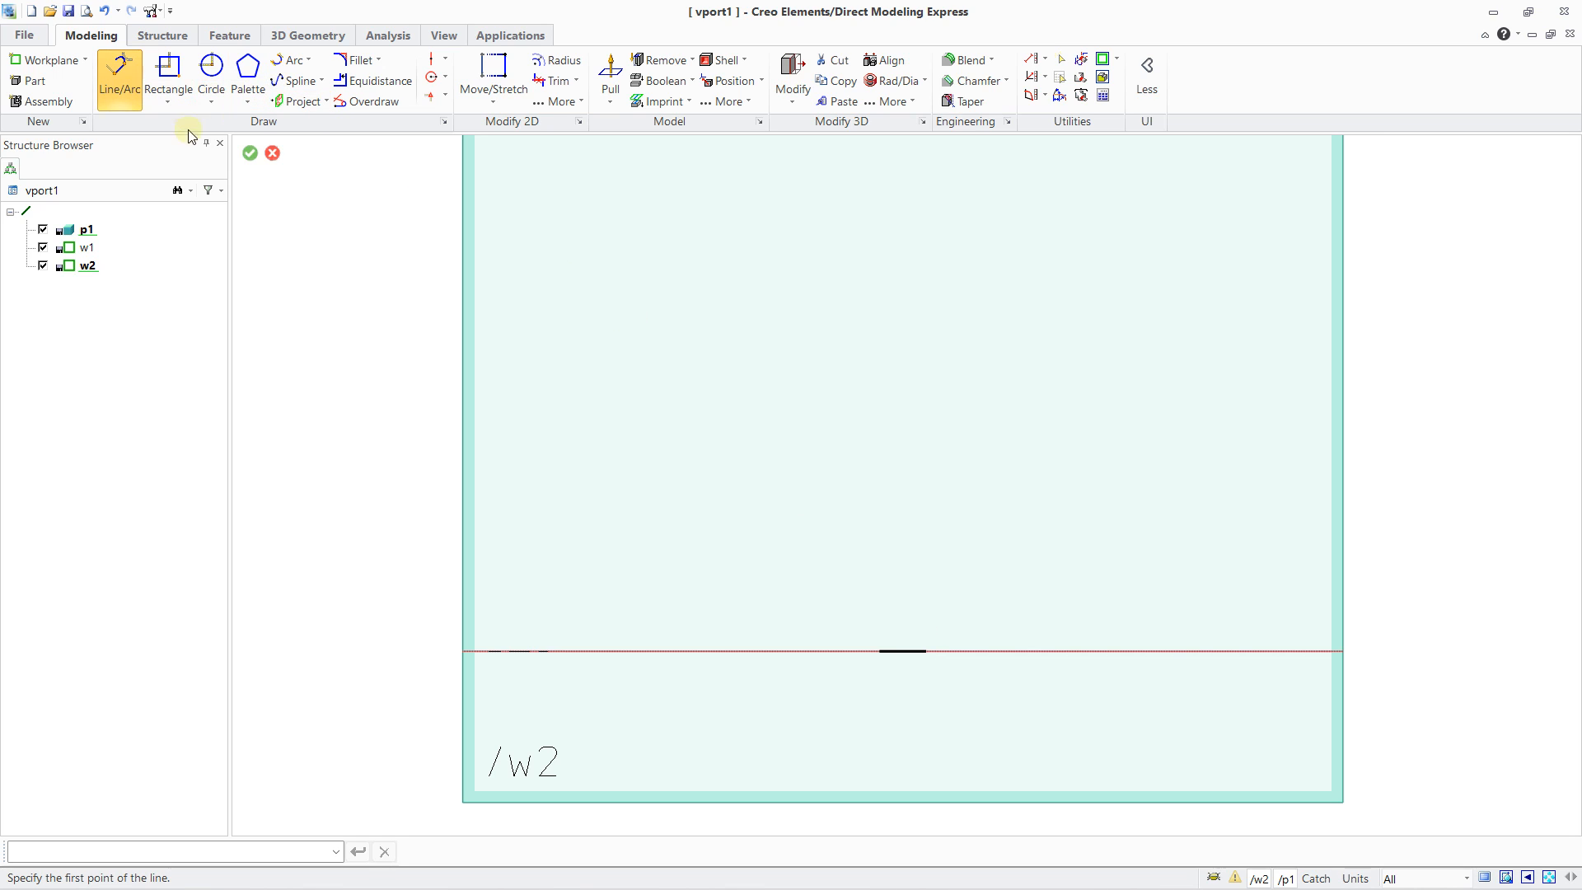
pyautogui.click(309, 64)
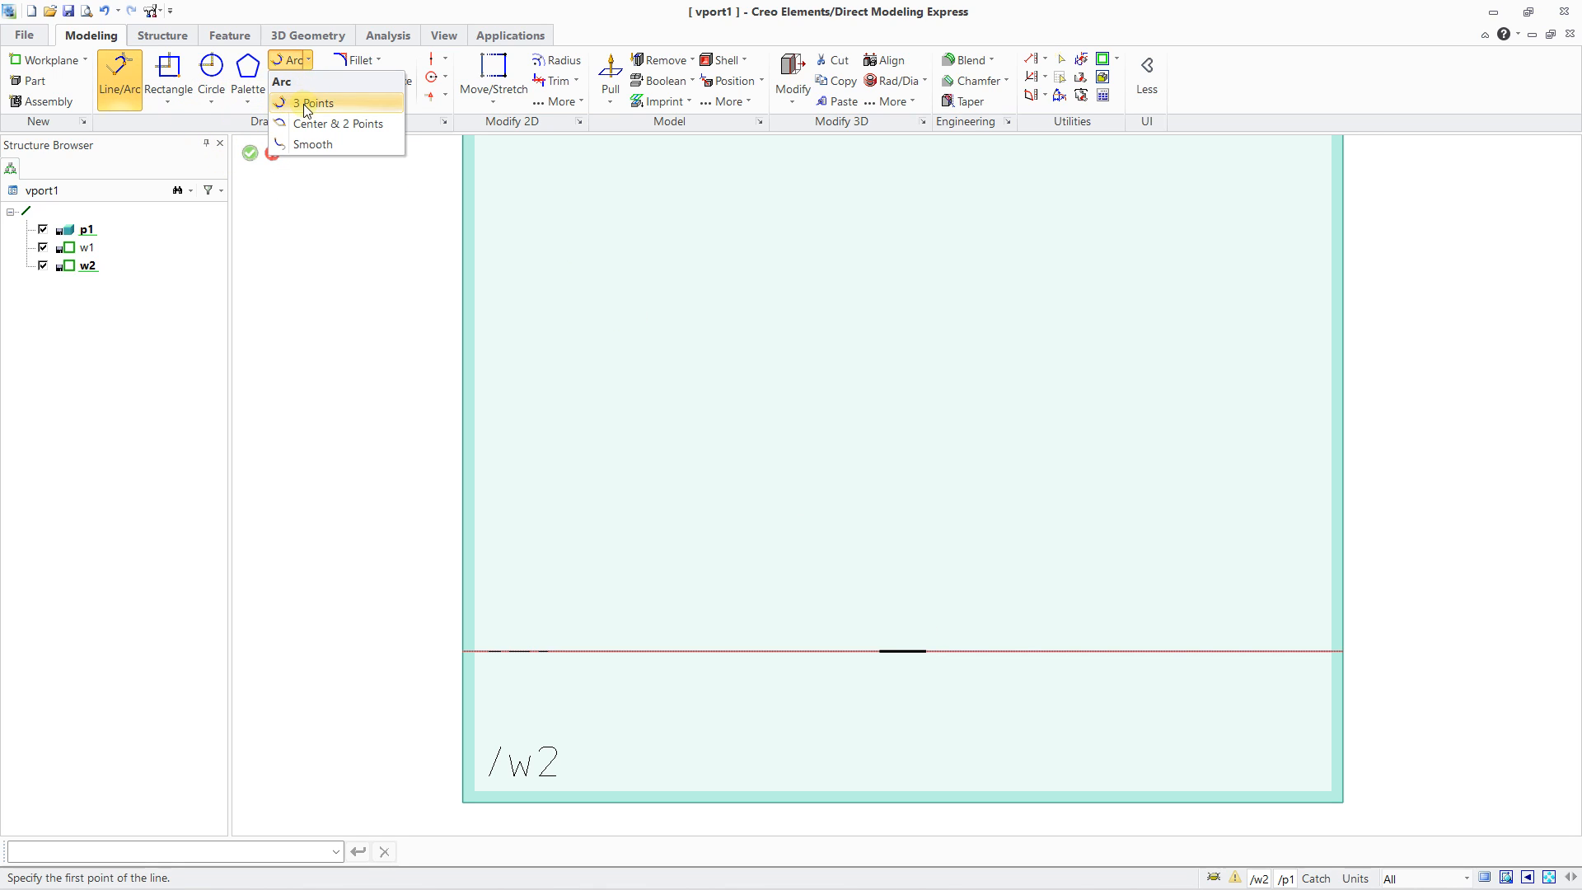
pyautogui.click(313, 103)
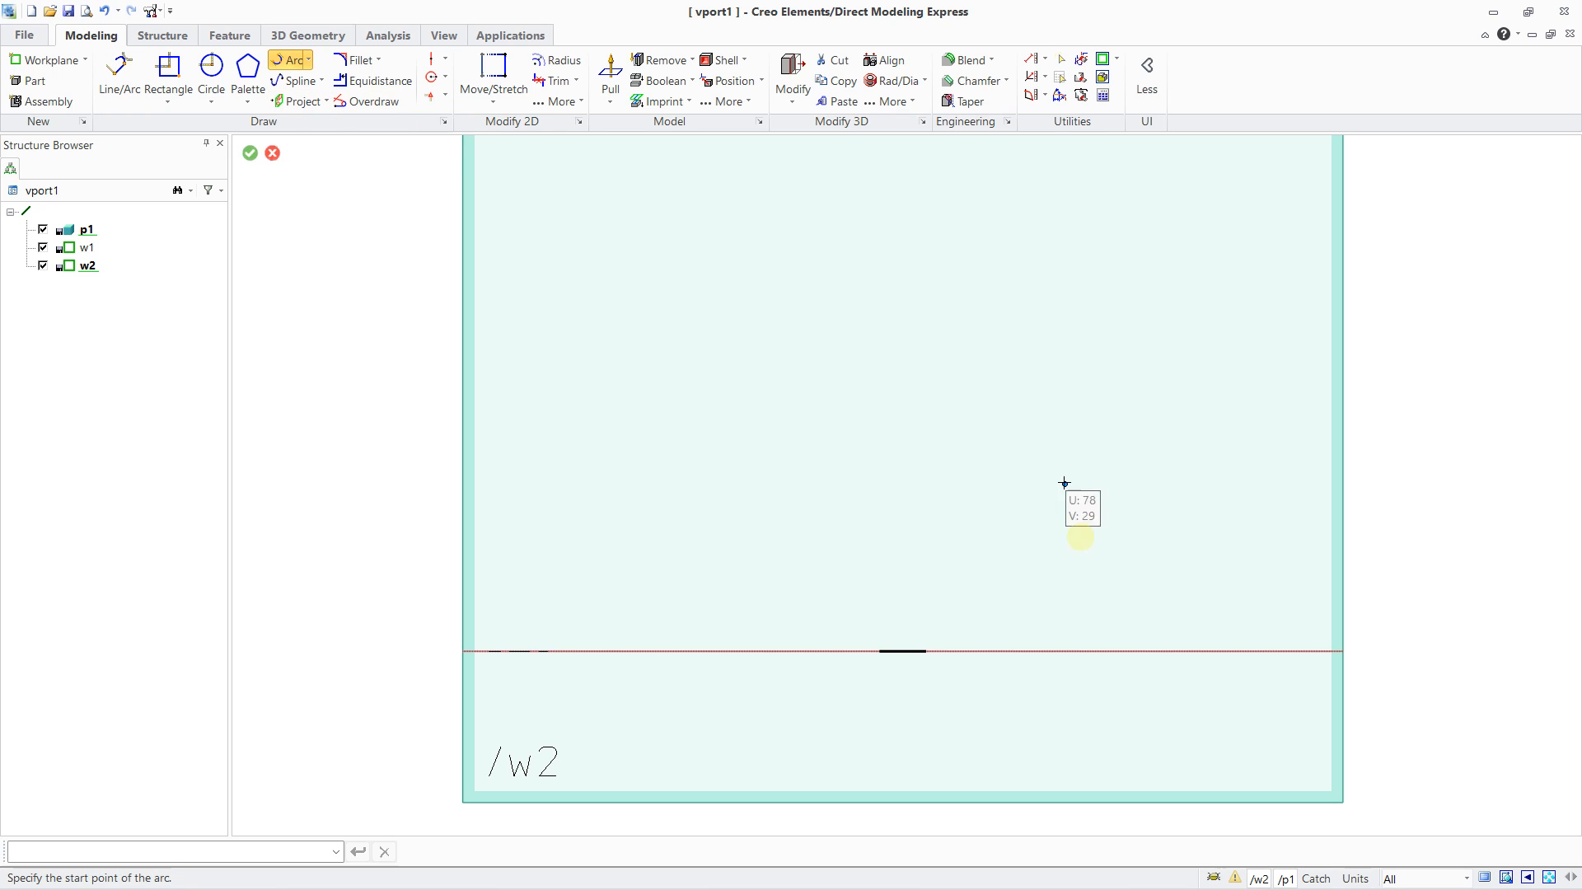
pyautogui.click(901, 650)
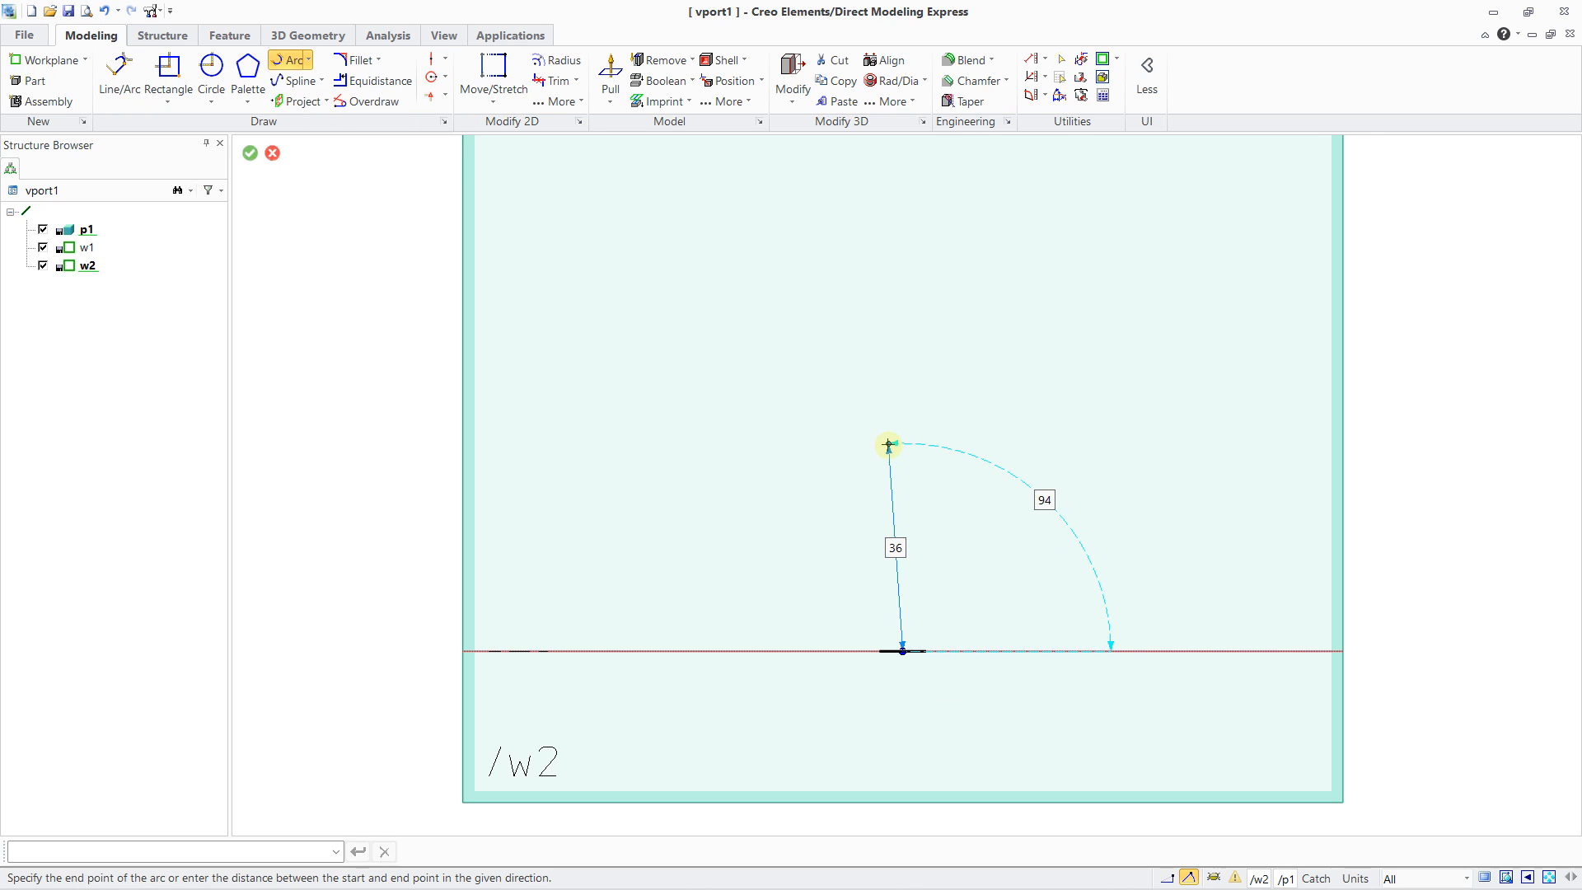
pyautogui.scroll(-3, 890, 445)
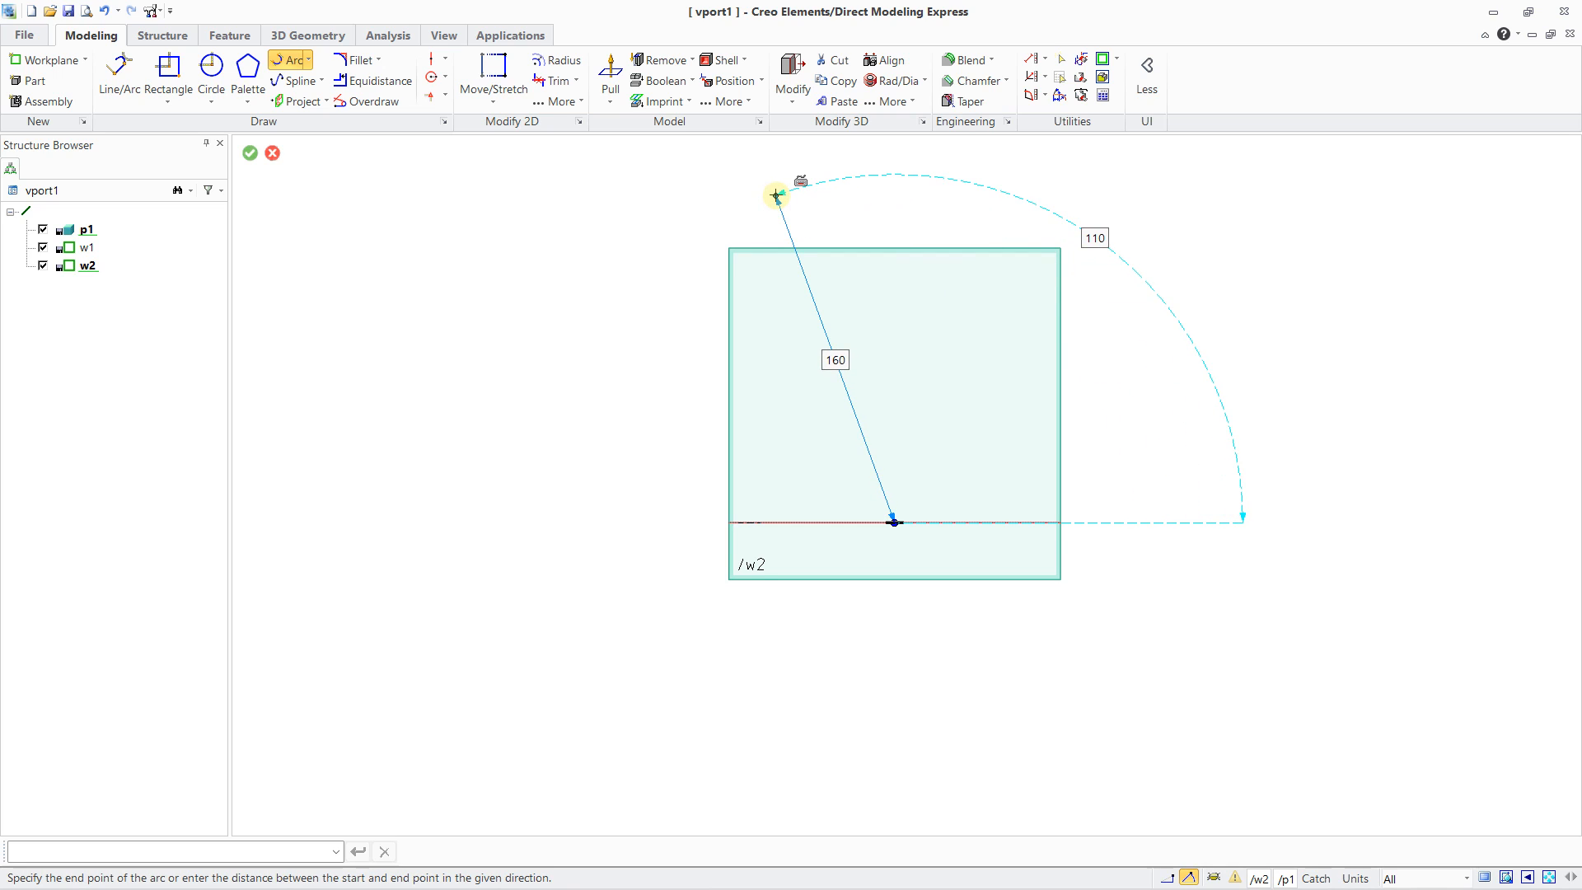
pyautogui.click(775, 195)
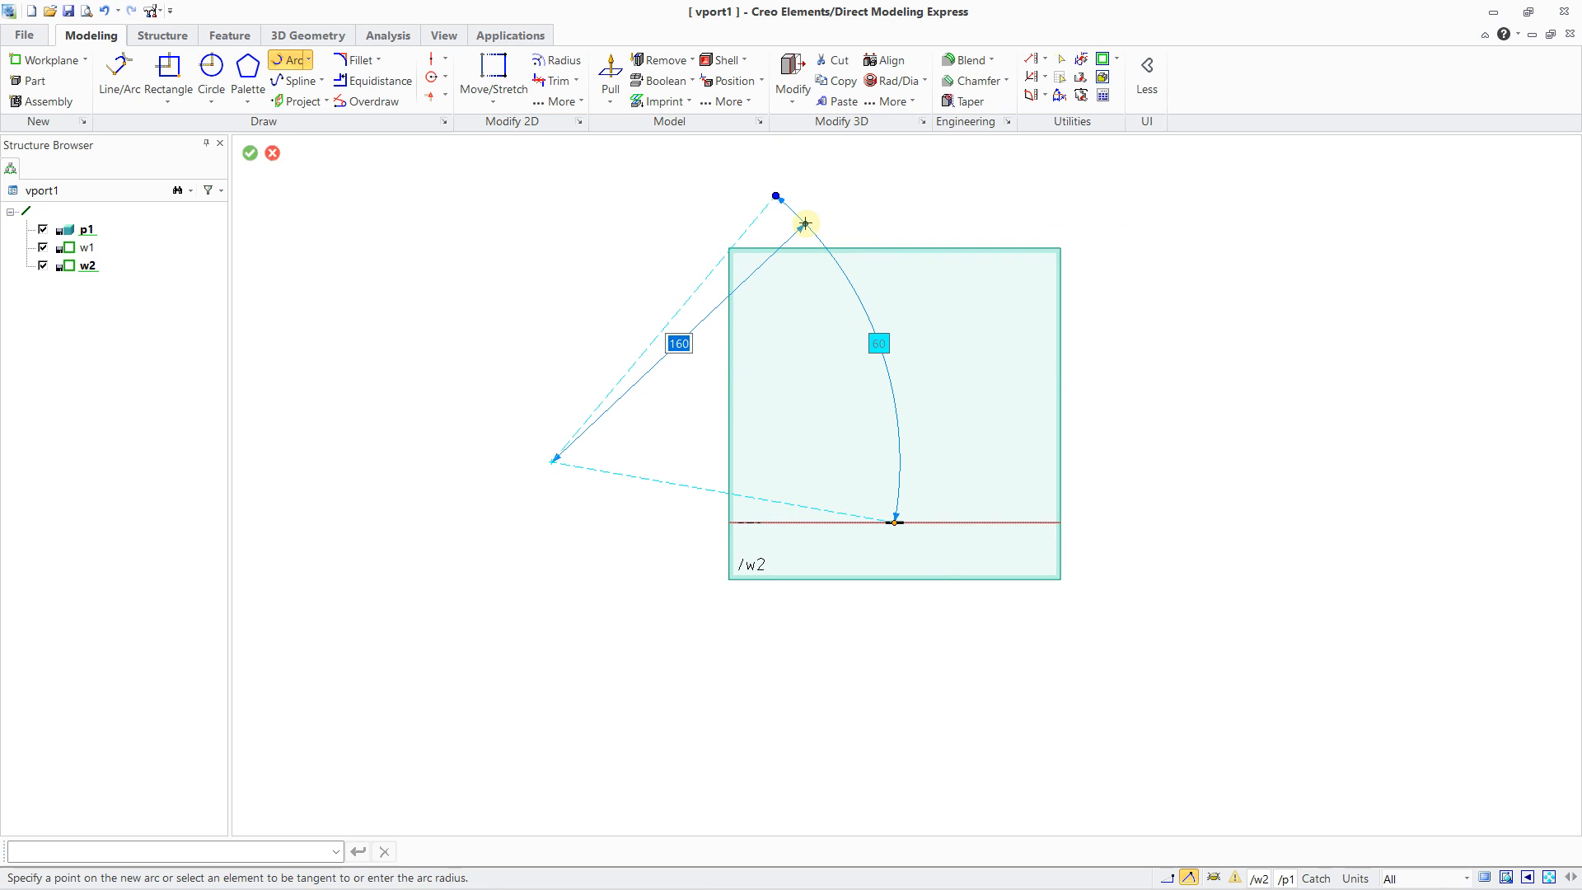
pyautogui.write('200')
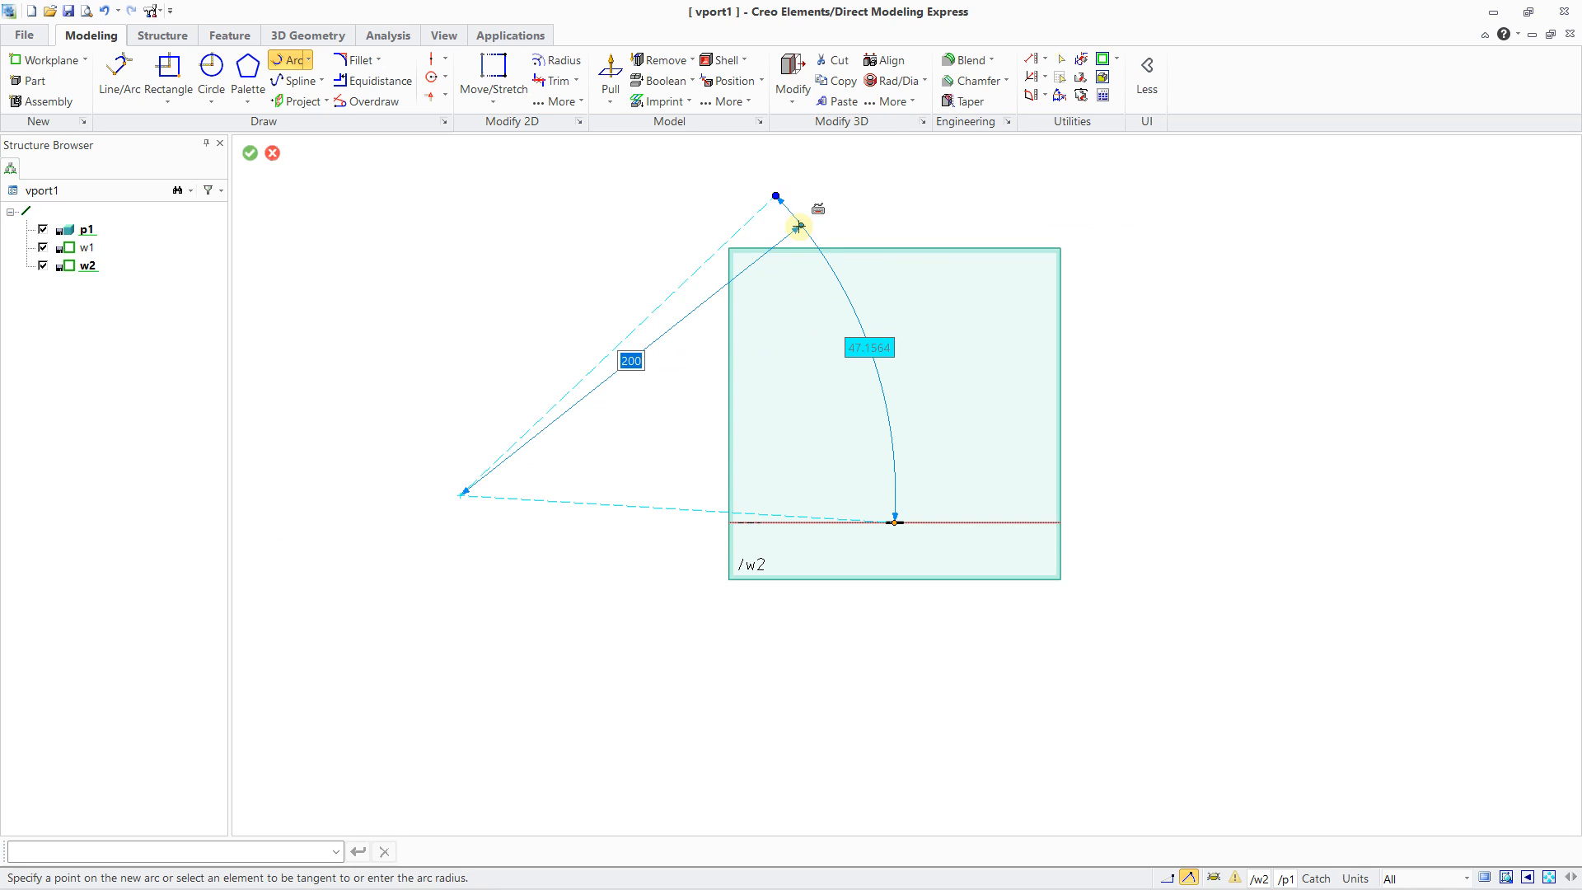
pyautogui.click(797, 227)
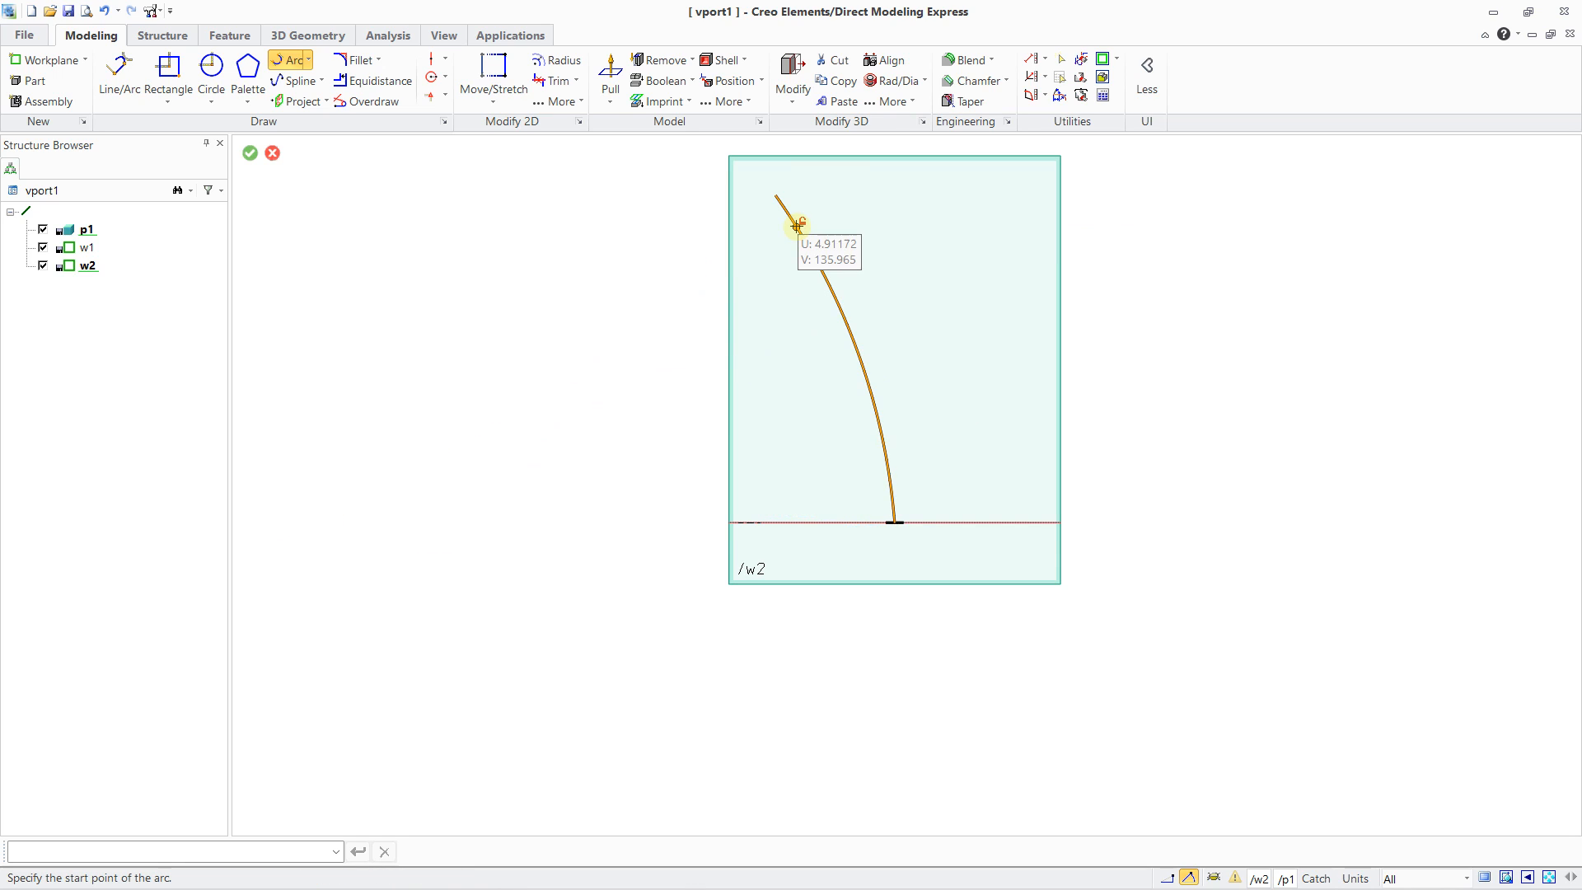
pyautogui.scroll(-2, 892, 351)
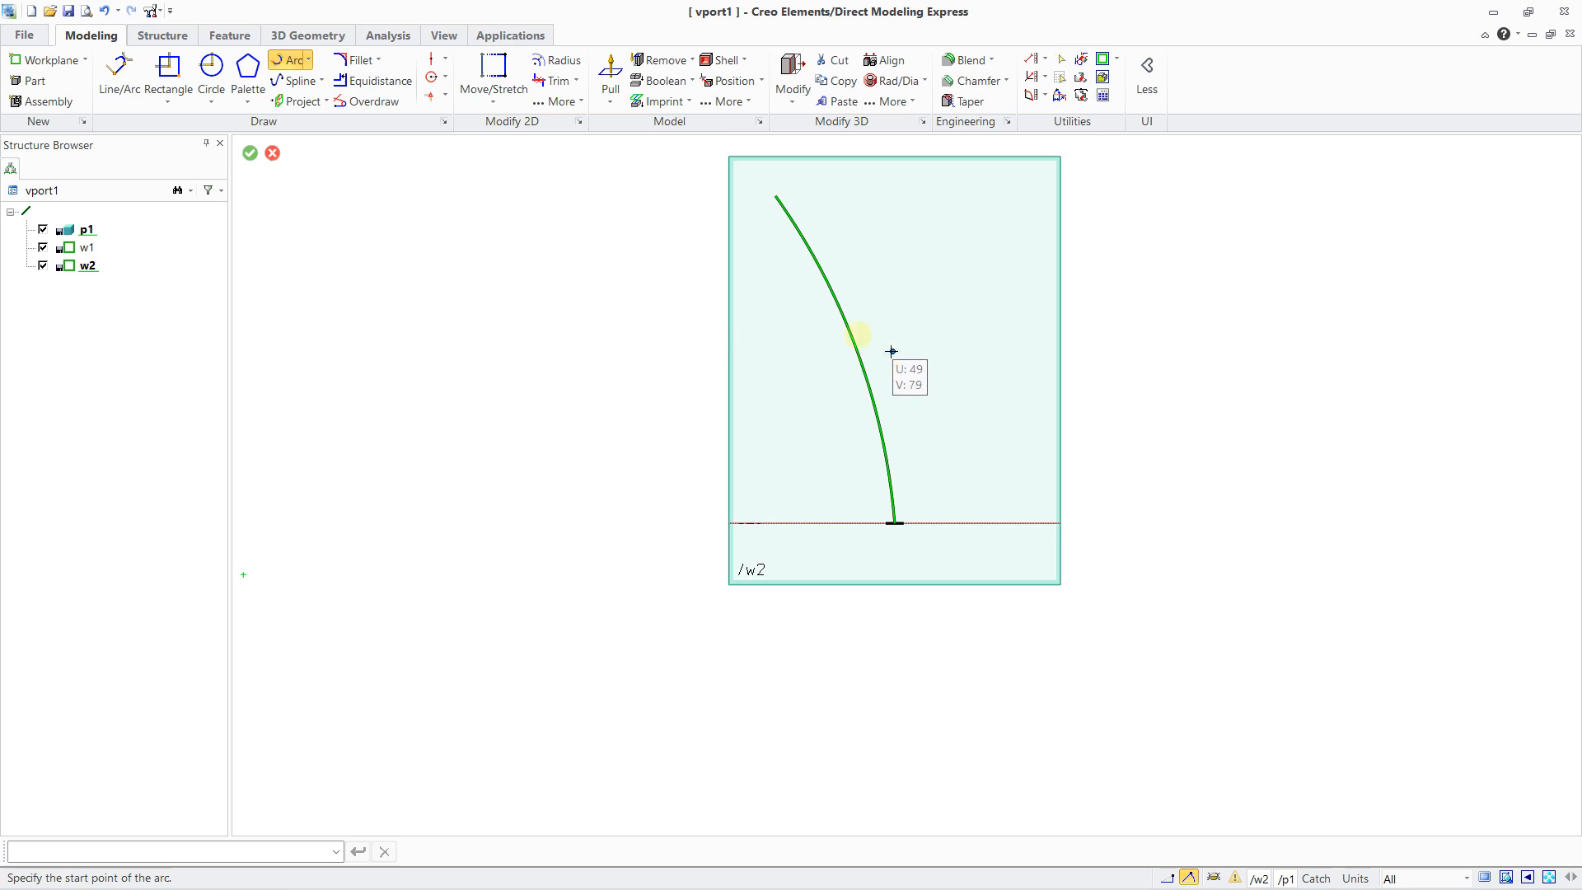
pyautogui.click(251, 148)
# Sweep the rectangular profile on workplane w1 along the arc on w2 as an added body in part p1, controlled by spine.
pyautogui.moveTo(1079, 487); pyautogui.dragTo(937, 471, button='middle')
pyautogui.scroll(2, 937, 471)
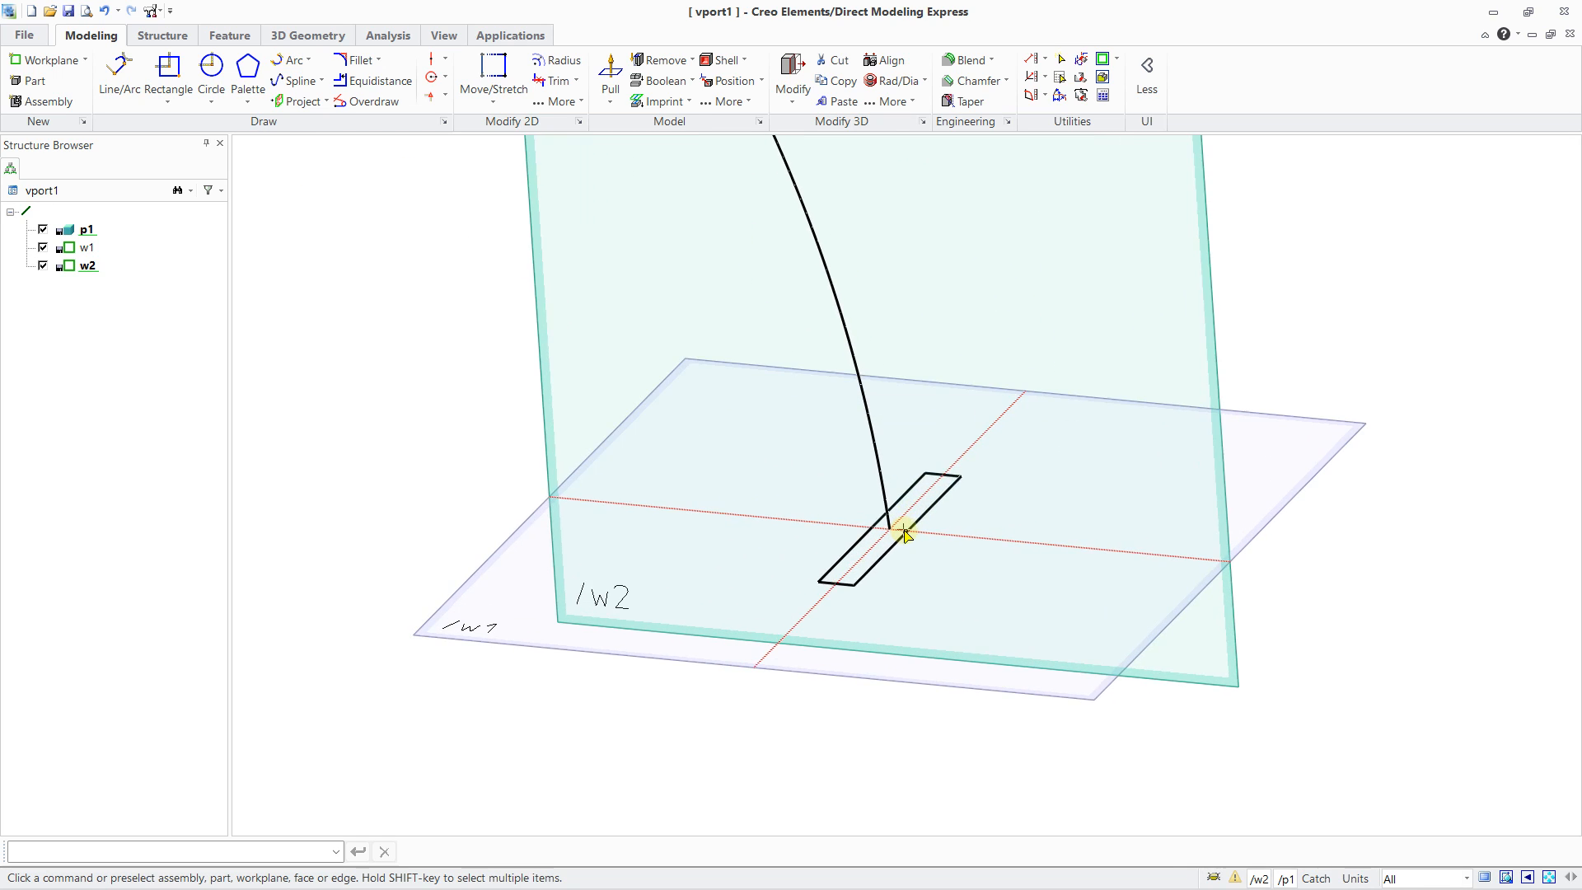
pyautogui.scroll(-3, 881, 559)
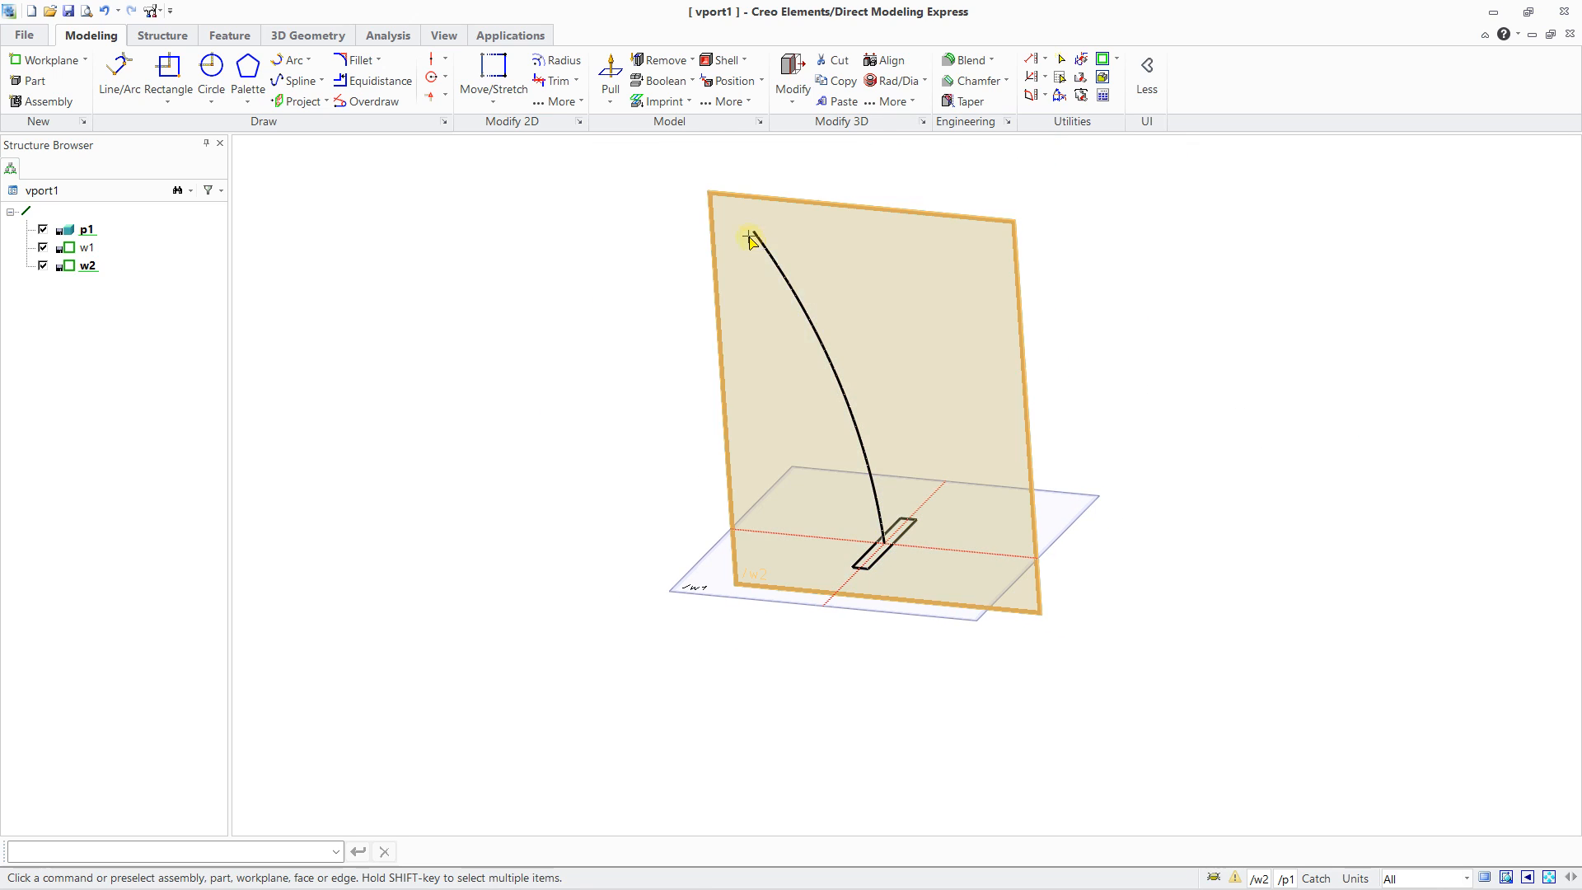
pyautogui.moveTo(494, 323); pyautogui.dragTo(472, 390, button='middle')
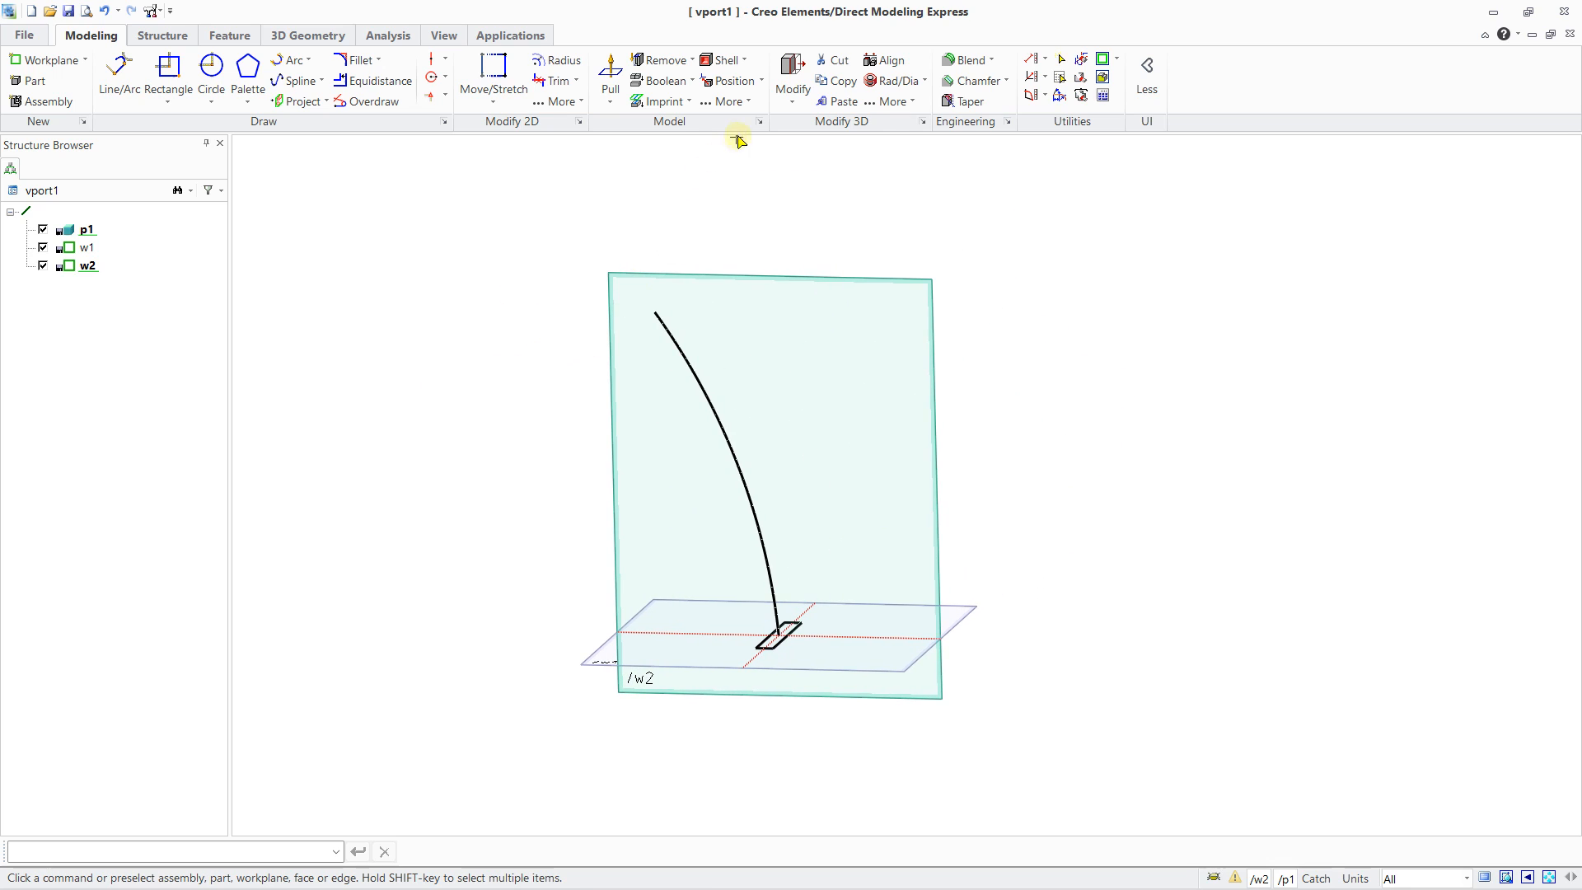
pyautogui.click(727, 100)
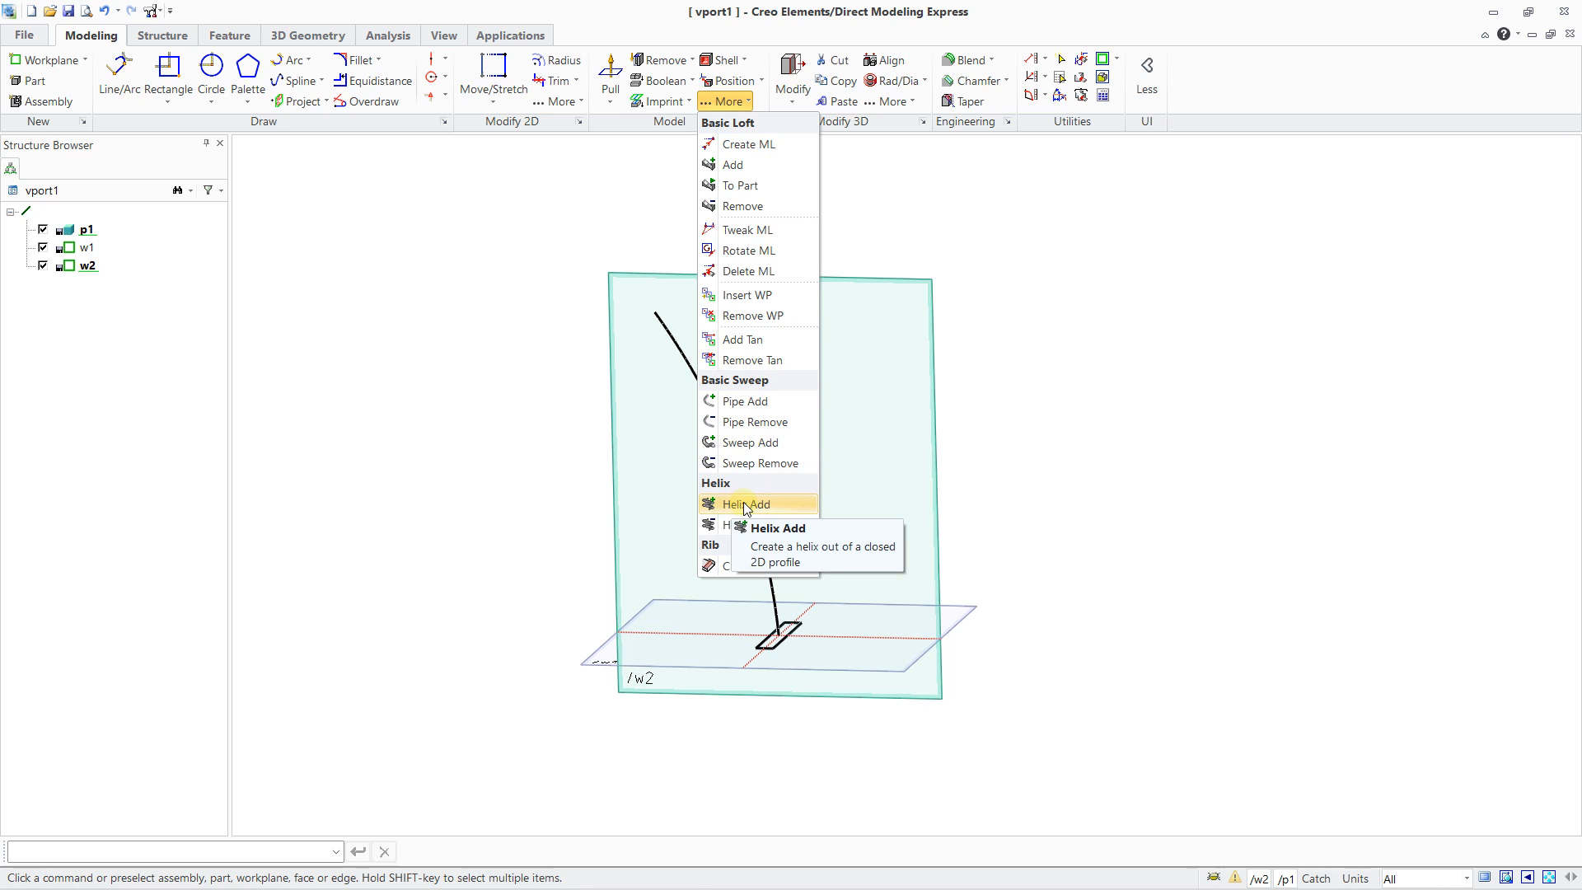
pyautogui.click(749, 445)
pyautogui.scroll(2, 791, 582)
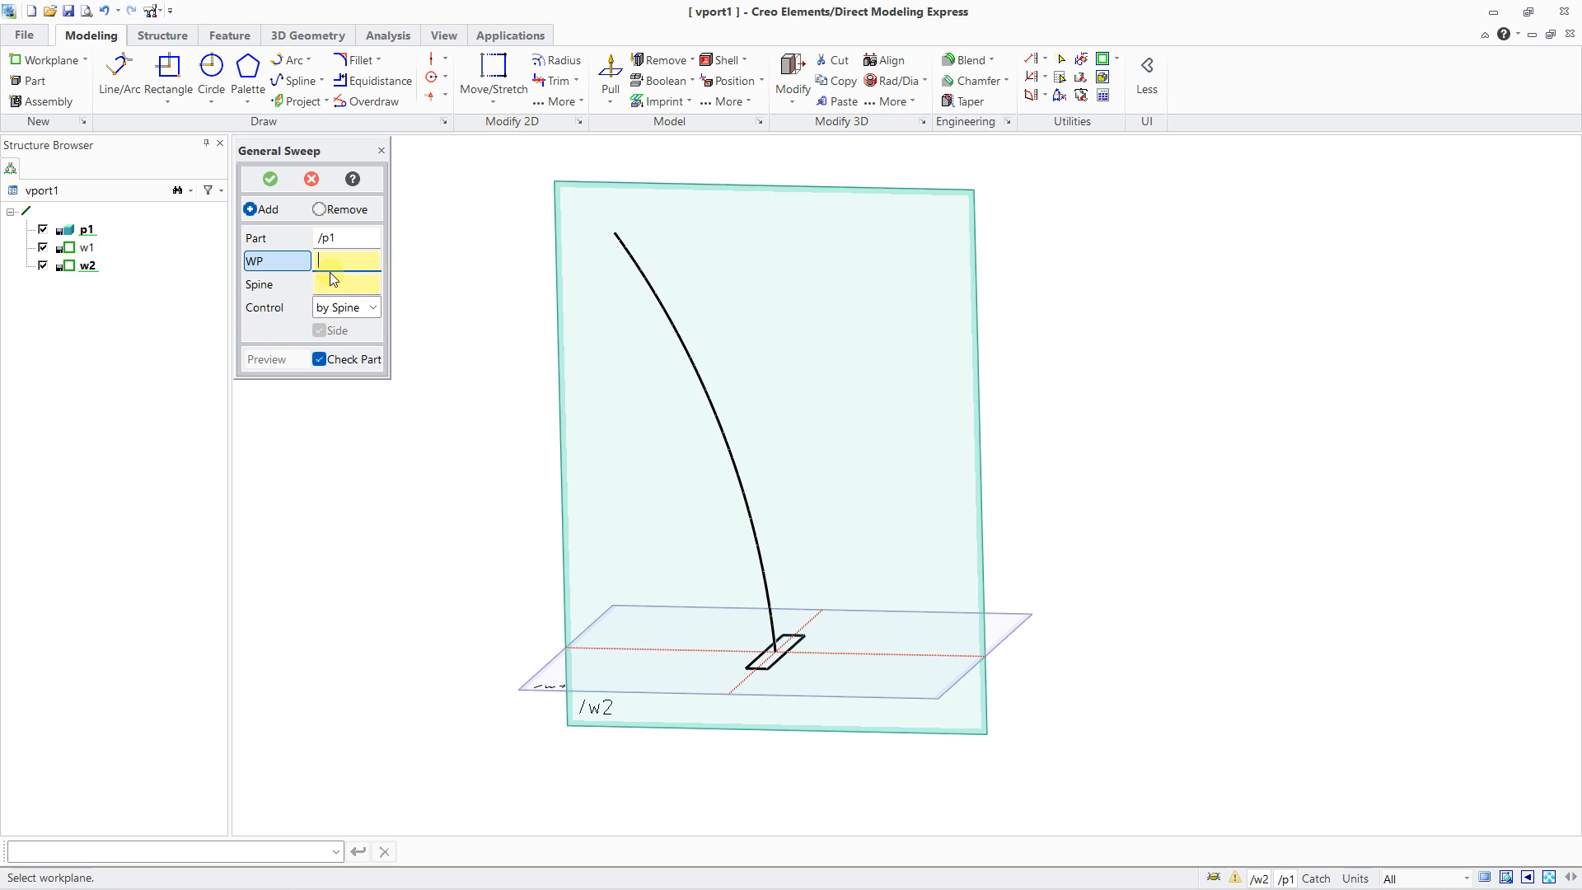
pyautogui.click(546, 694)
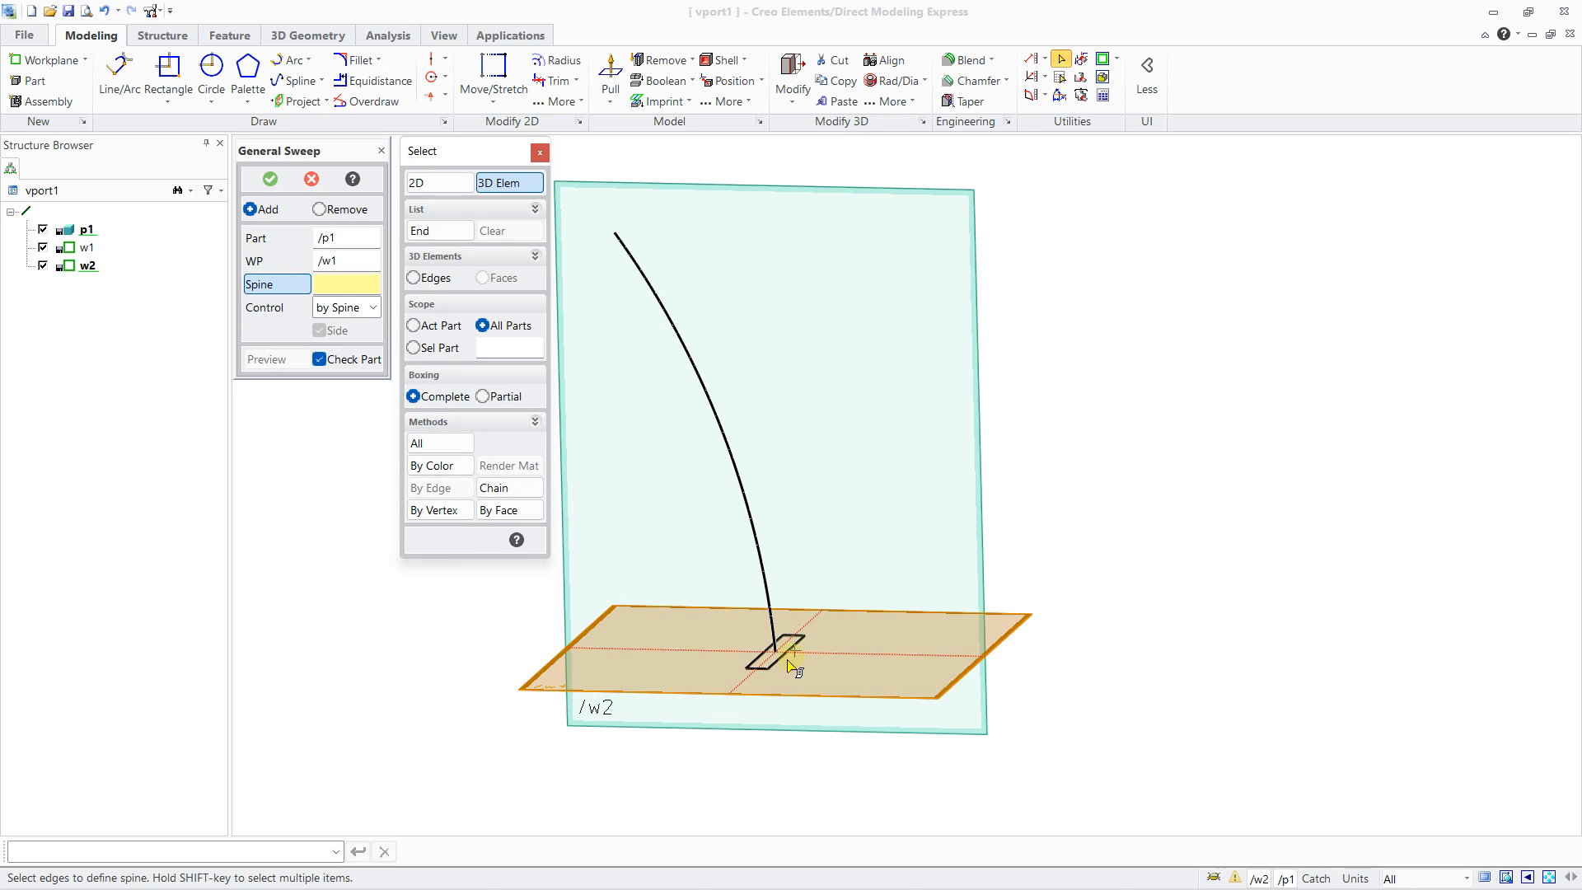
pyautogui.click(539, 155)
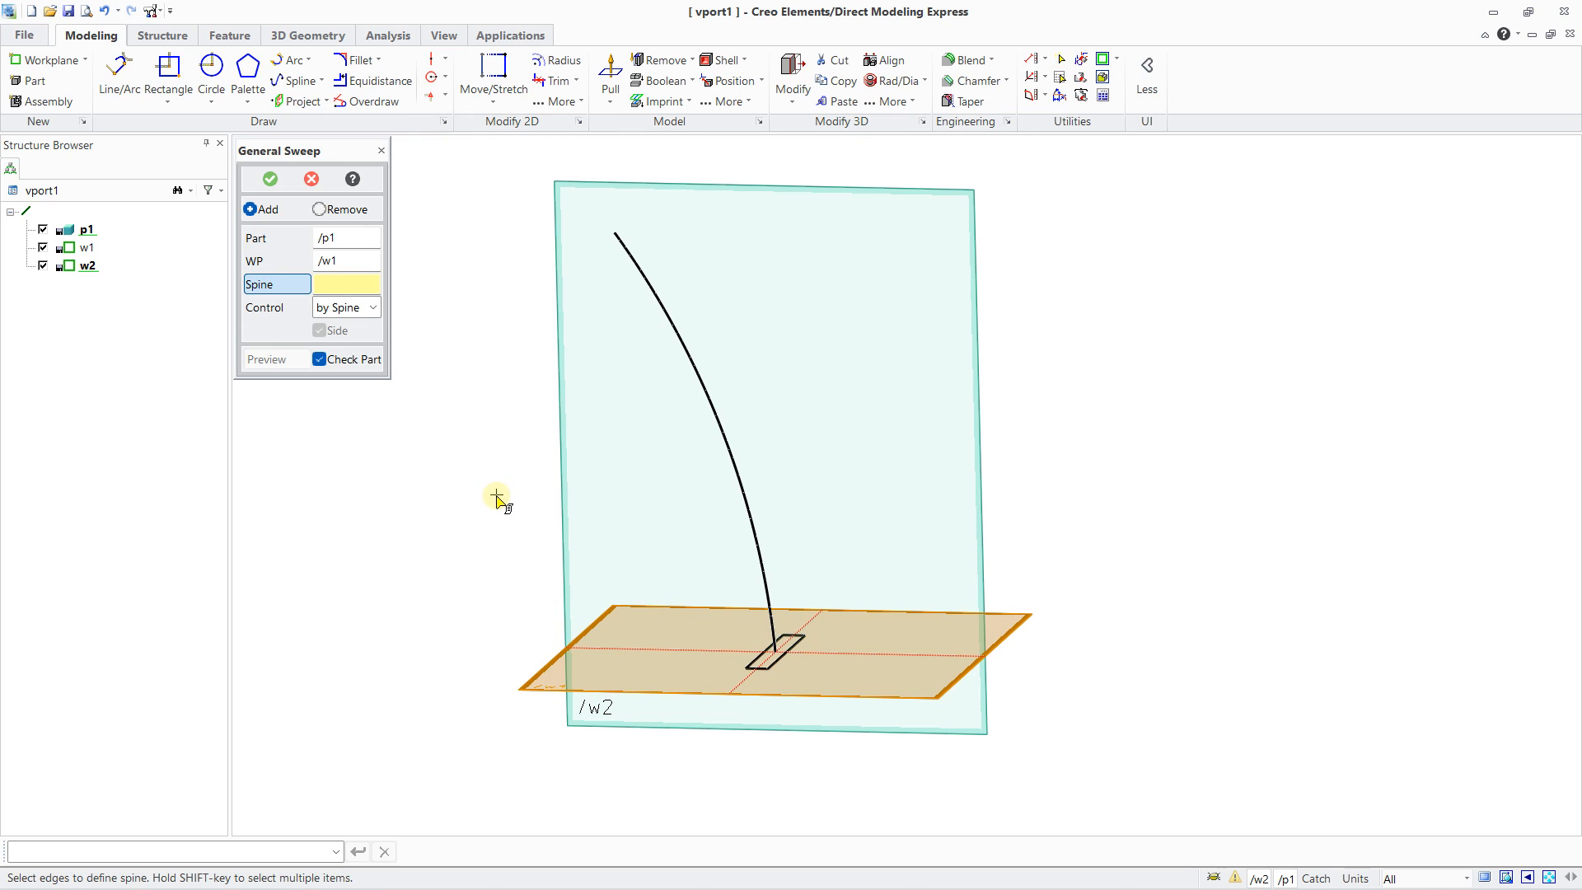
pyautogui.click(334, 286)
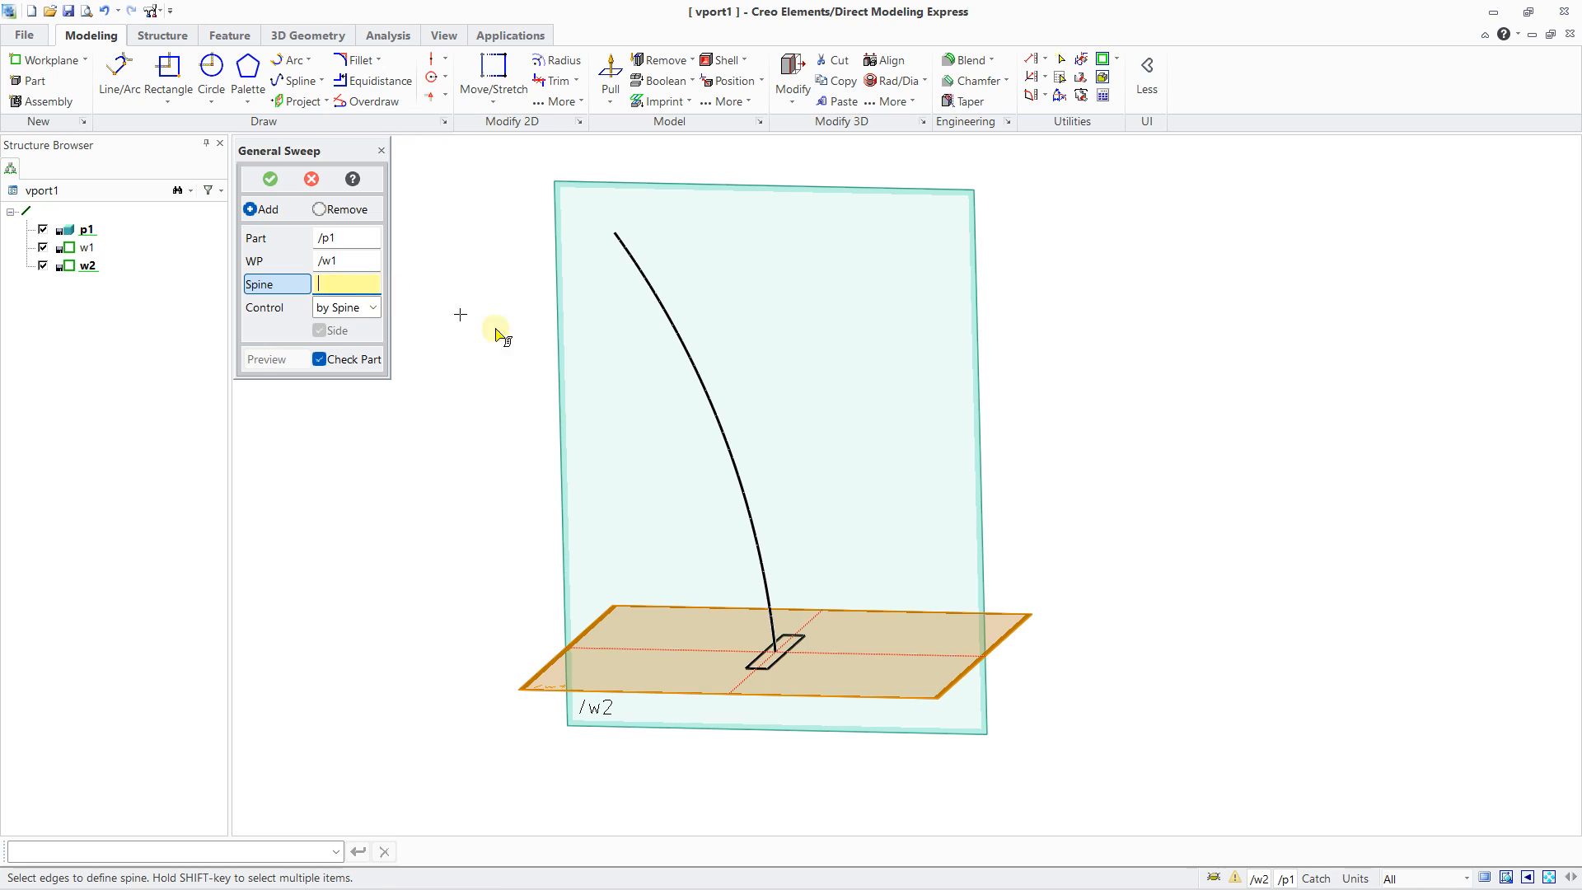
pyautogui.click(750, 506)
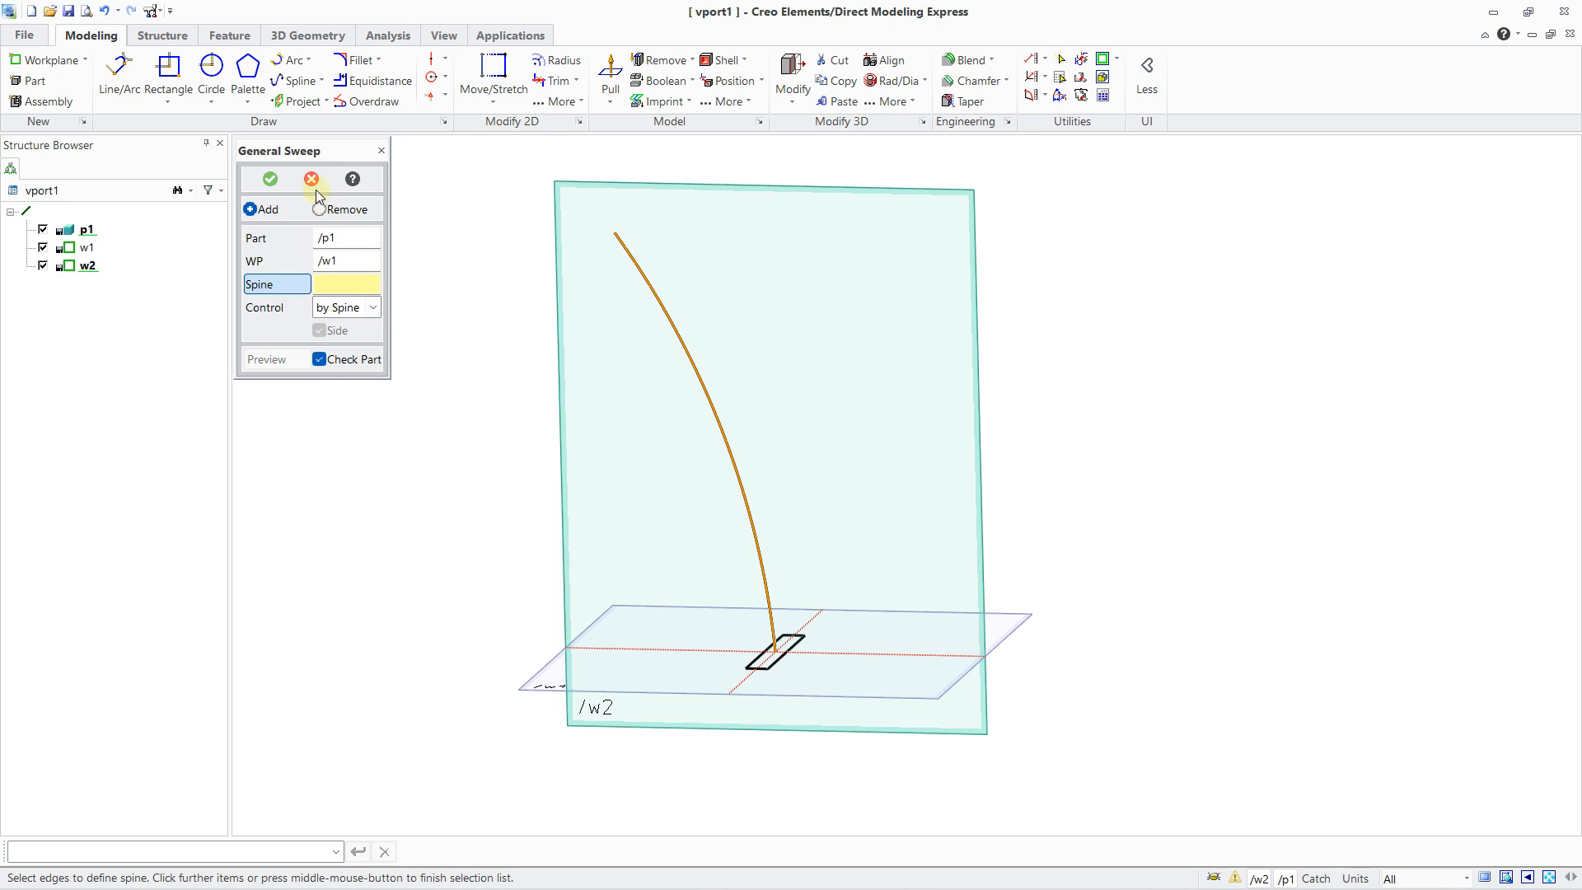
pyautogui.click(259, 183)
# Examine the curved swept body from several angles, including its end face and its base on workplane w1.
pyautogui.moveTo(801, 476); pyautogui.dragTo(869, 558, button='middle')
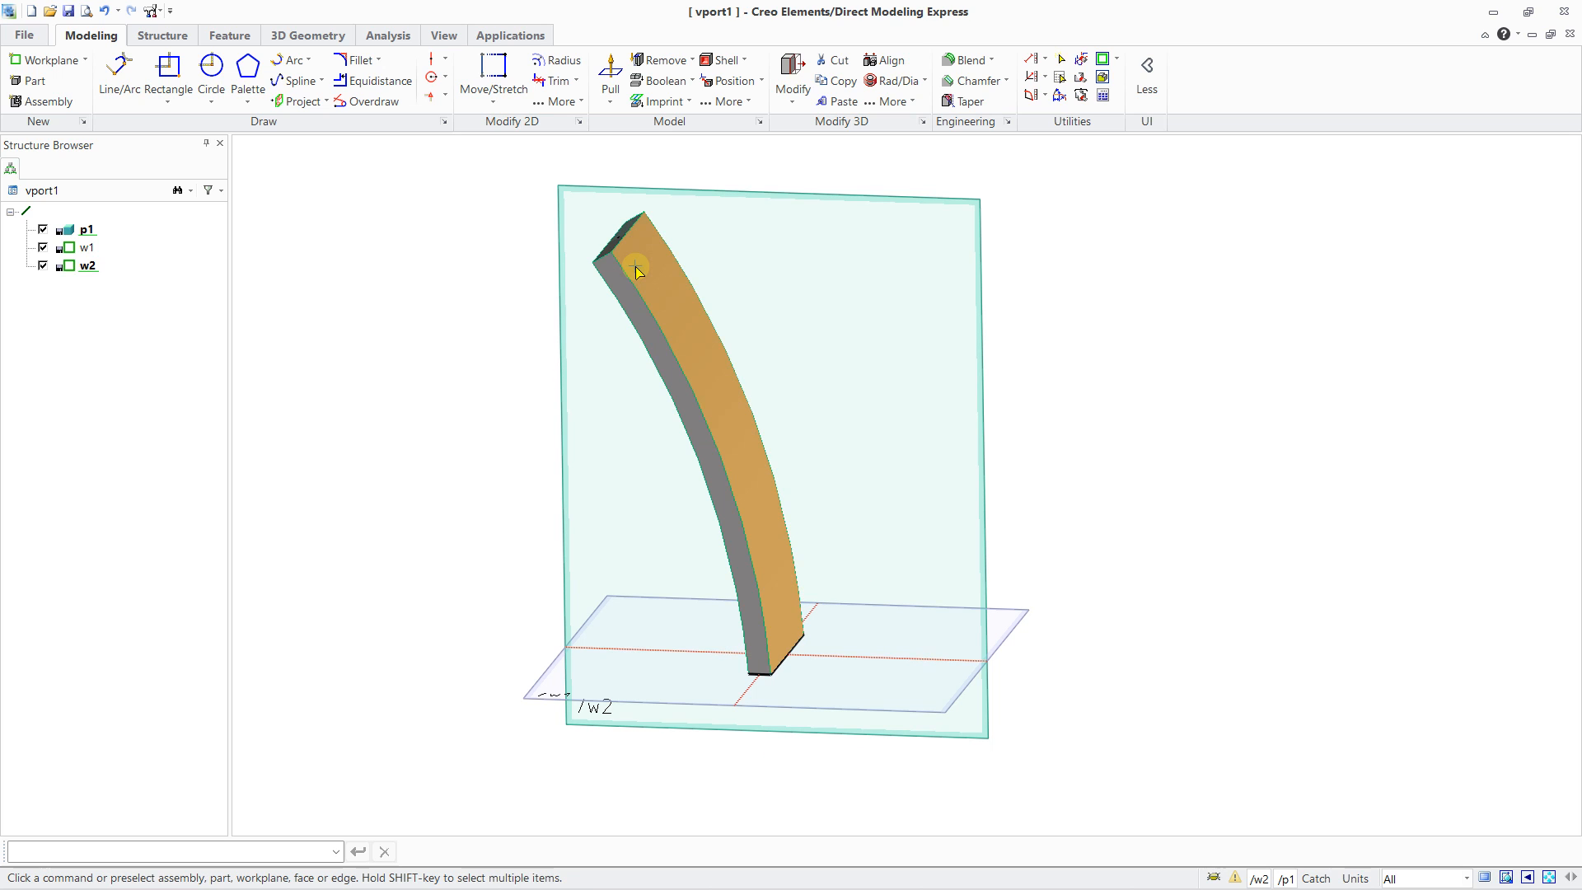
pyautogui.moveTo(802, 392); pyautogui.dragTo(826, 418, button='middle')
pyautogui.scroll(3, 724, 498)
pyautogui.moveTo(728, 498); pyautogui.dragTo(714, 570, button='middle')
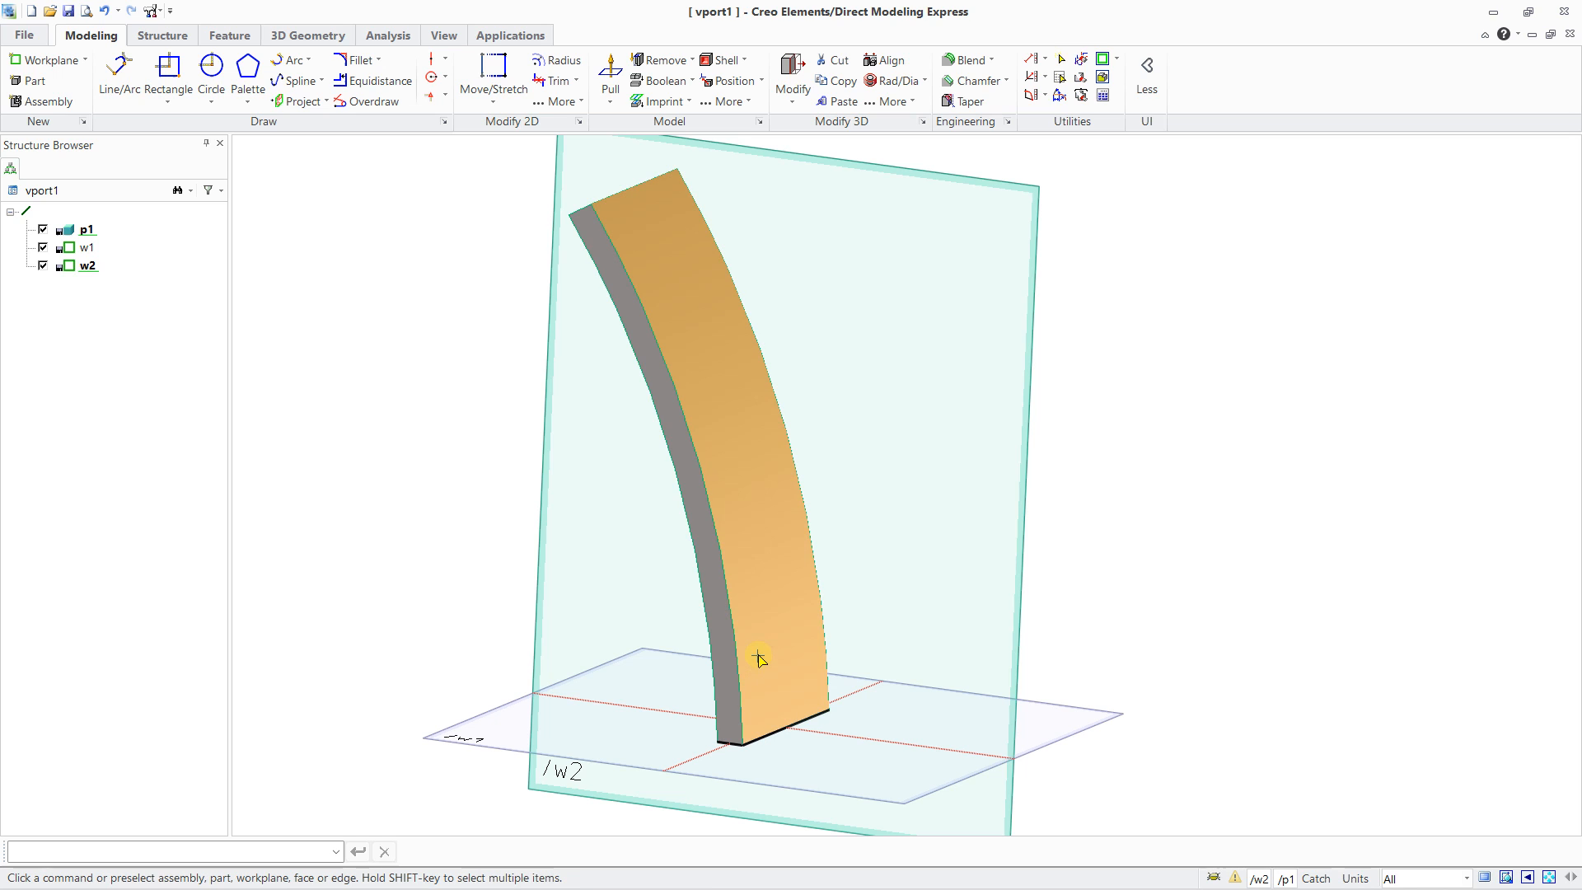
pyautogui.moveTo(760, 653); pyautogui.dragTo(779, 725, button='middle')
pyautogui.moveTo(644, 353); pyautogui.dragTo(775, 608, button='middle')
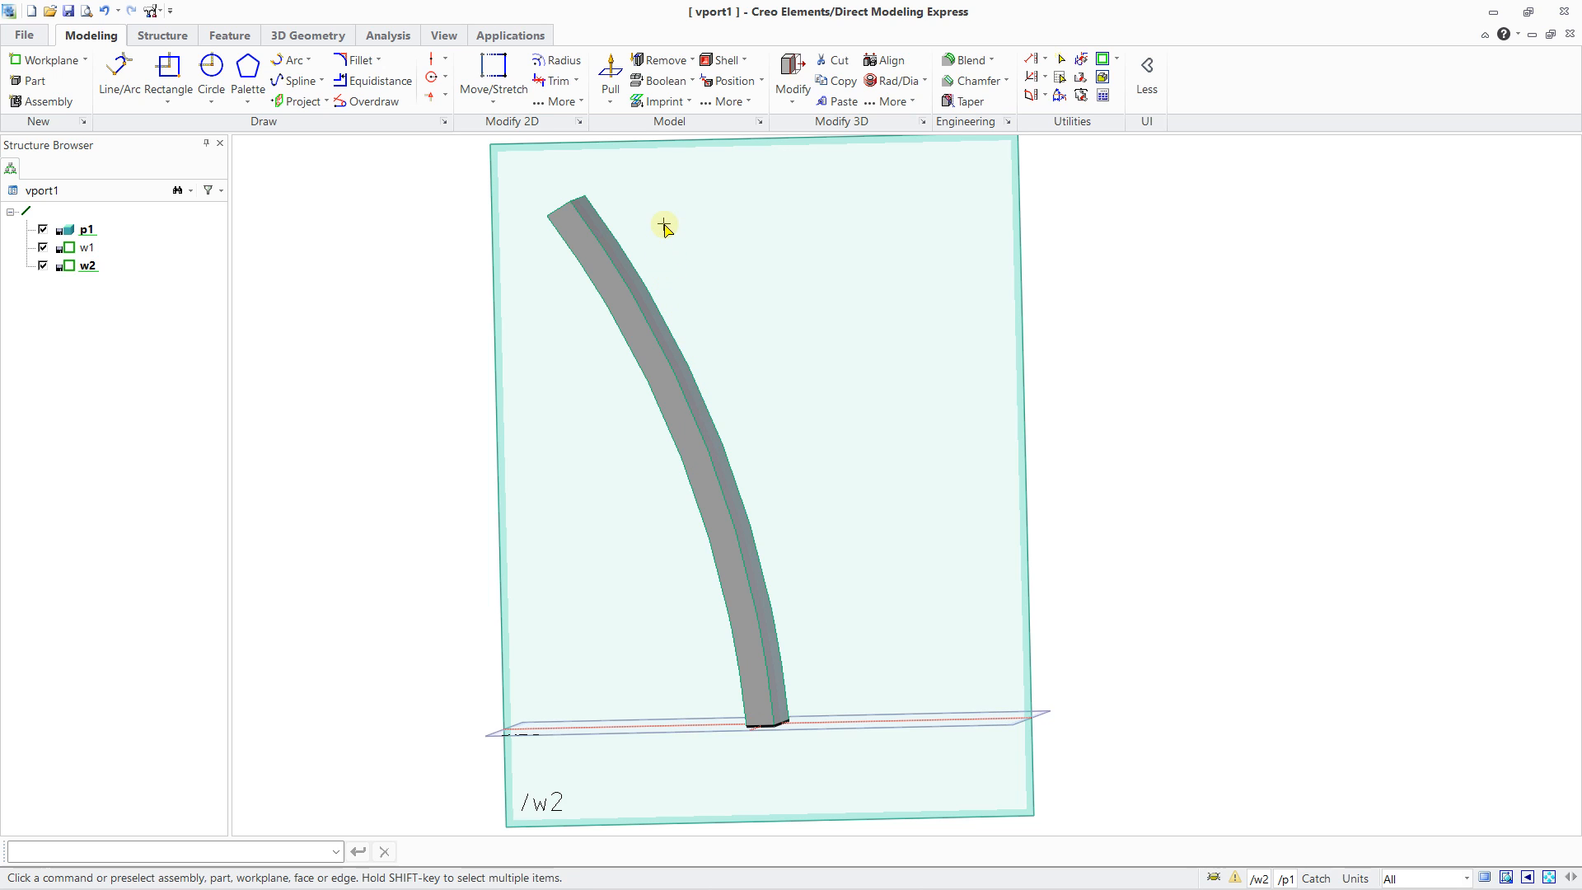
pyautogui.moveTo(758, 632); pyautogui.dragTo(706, 621, button='middle')
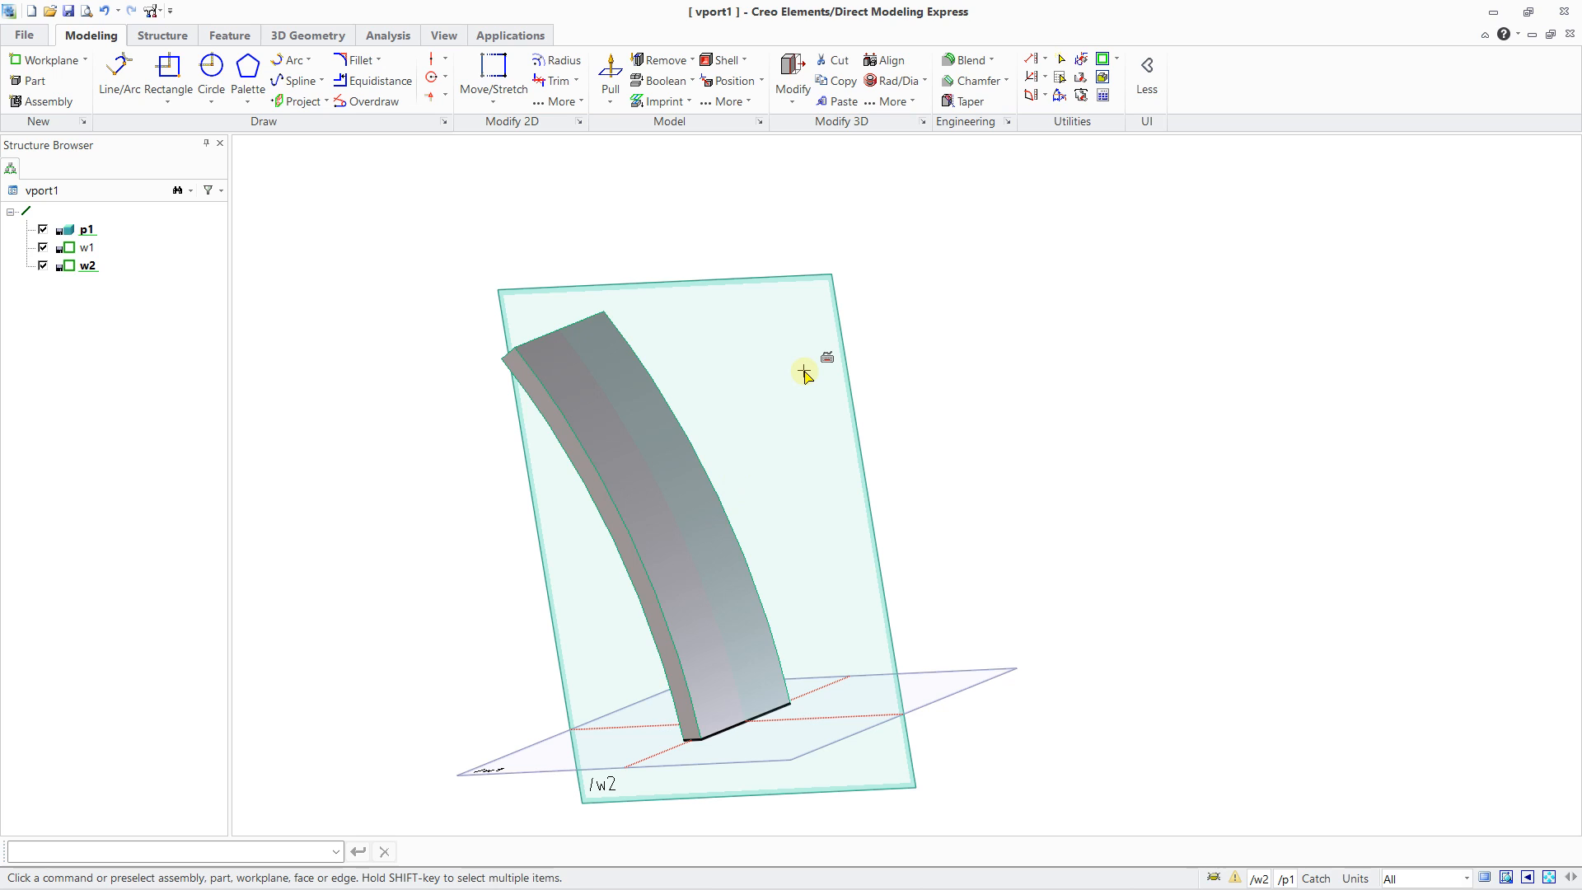
pyautogui.moveTo(780, 379)
pyautogui.mouseDown(button='middle')
pyautogui.moveTo(735, 419)
pyautogui.moveTo(760, 419)
pyautogui.moveTo(790, 385)
pyautogui.moveTo(784, 427)
pyautogui.moveTo(805, 353)
pyautogui.moveTo(1049, 349)
pyautogui.moveTo(791, 357)
pyautogui.moveTo(782, 379)
pyautogui.mouseUp(button='middle')
pyautogui.scroll(-3, 793, 392)
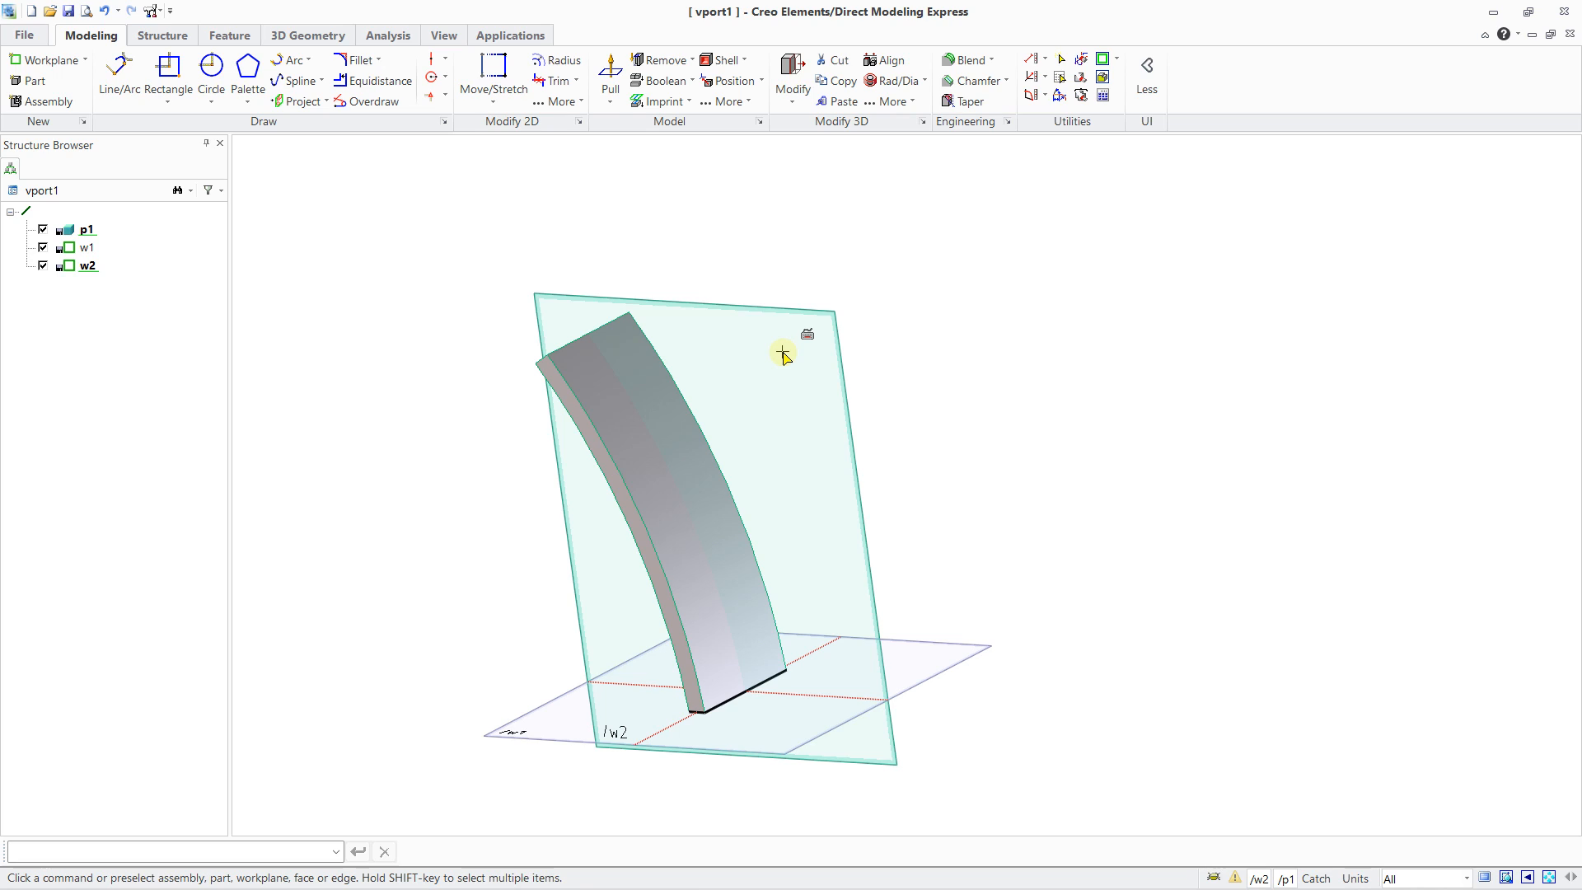
pyautogui.click(789, 312)
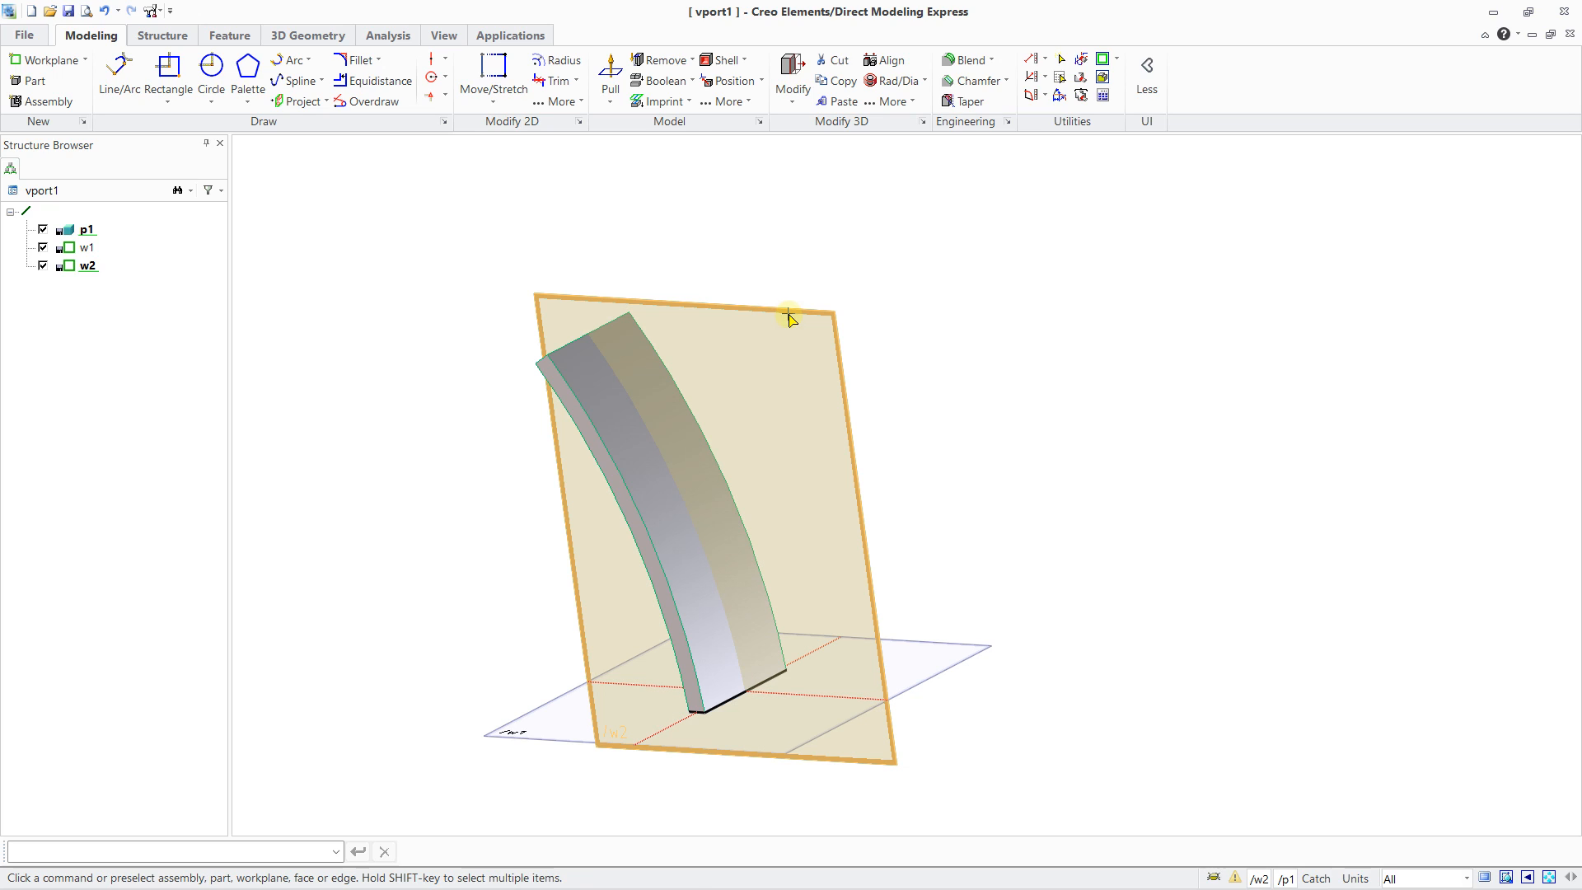